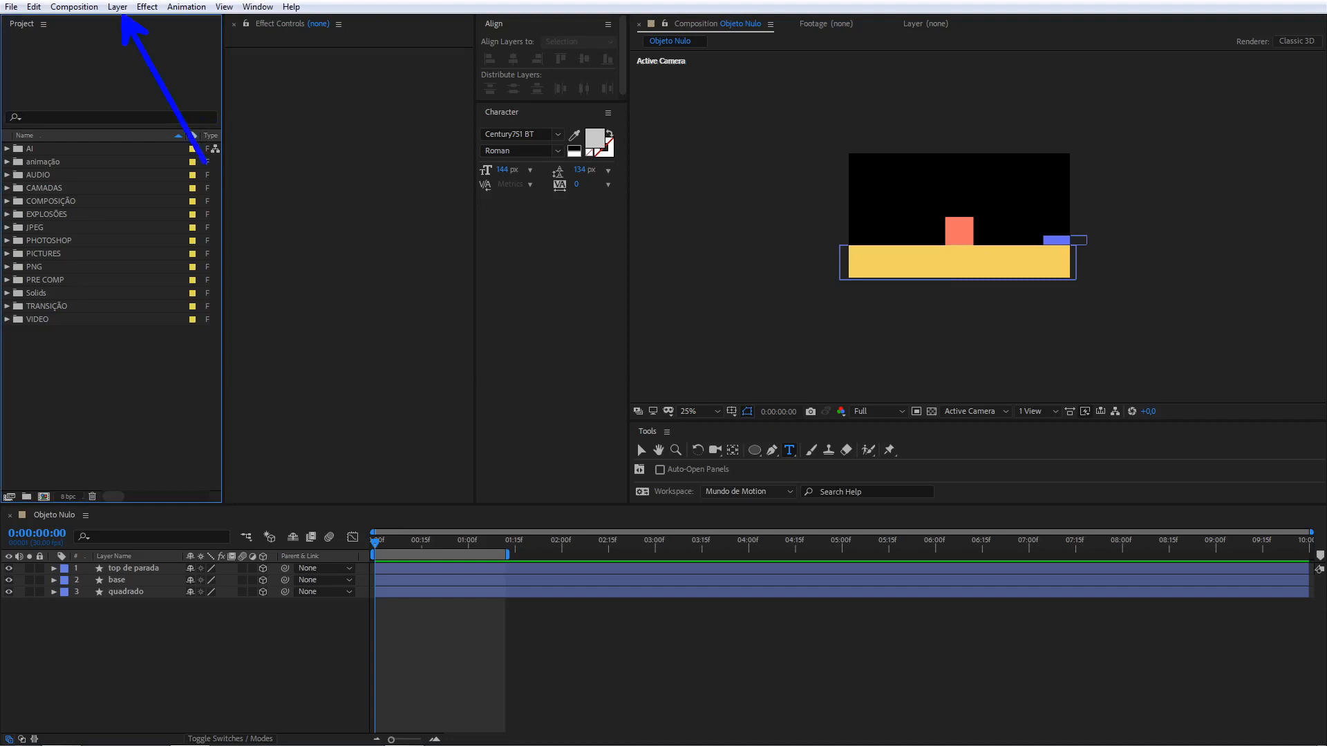
Add a new null object to the Objeto Nulo composition.
click(118, 7)
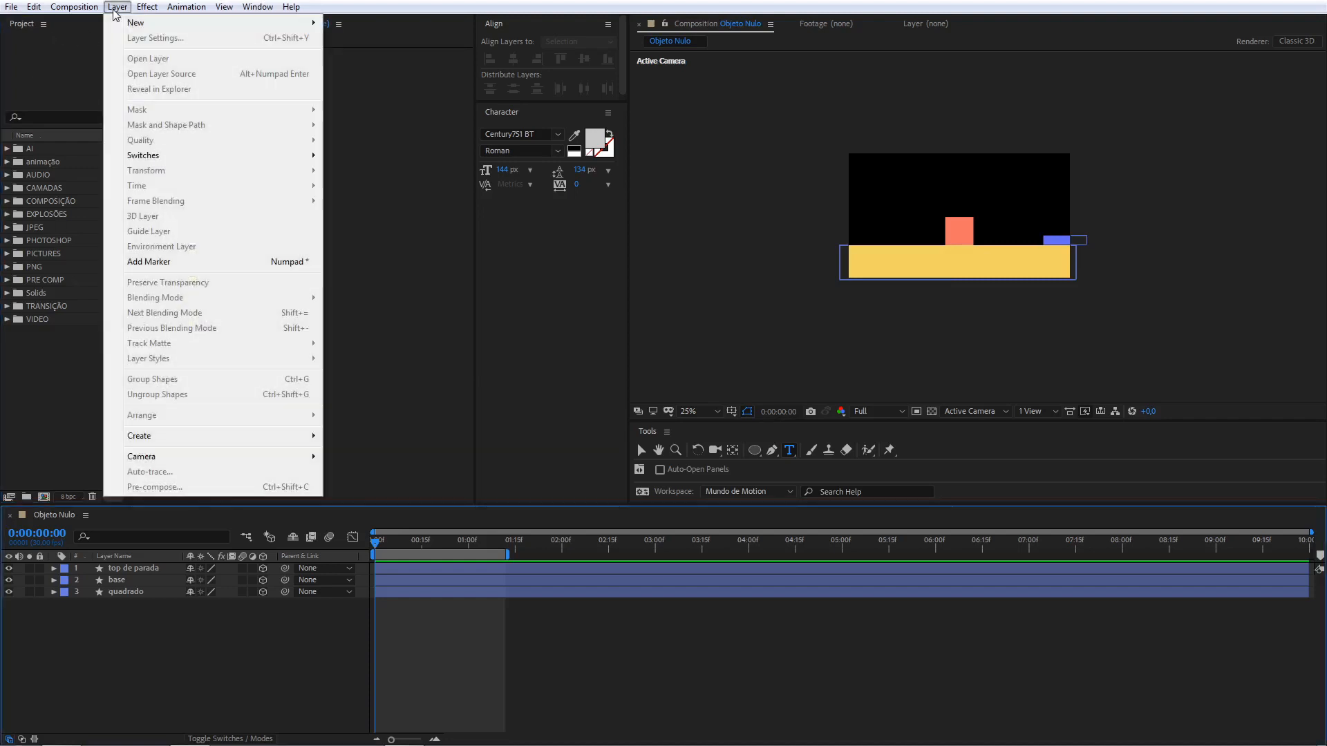
mouse_move(136, 23)
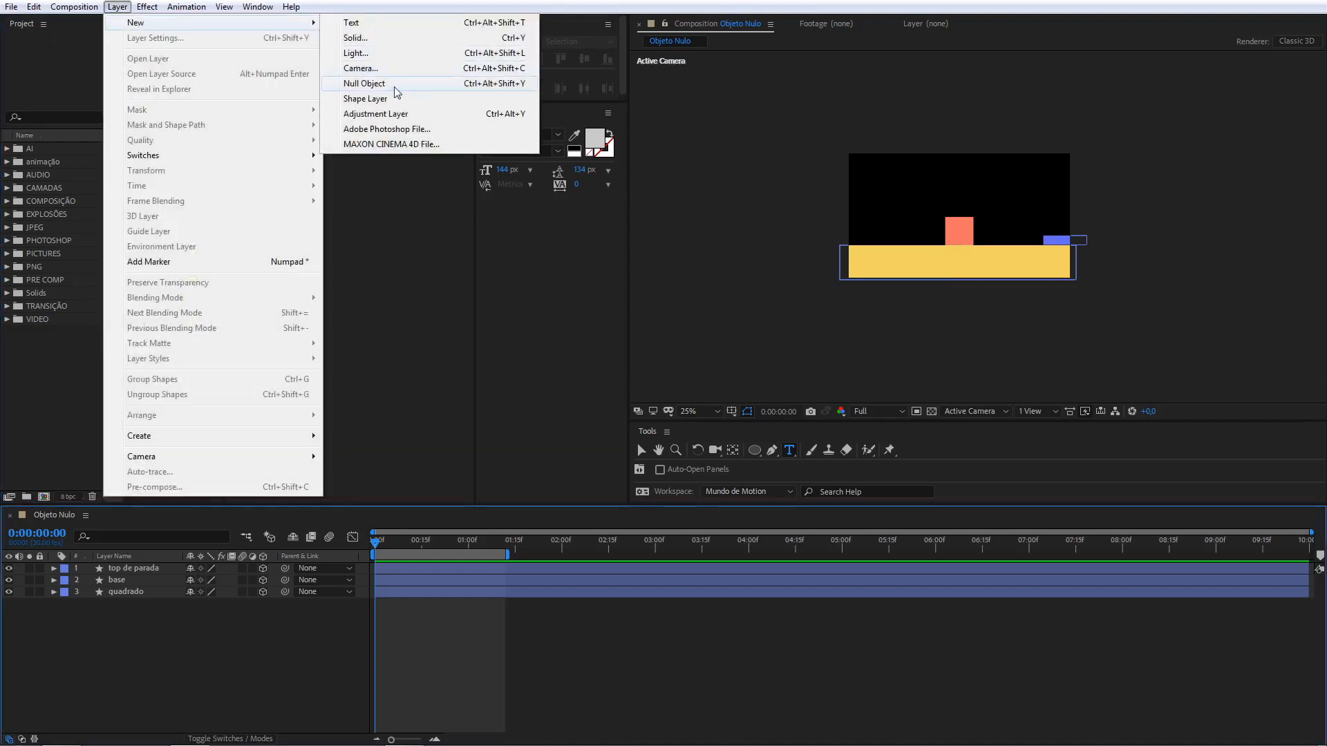
right_click(201, 628)
mouse_move(331, 474)
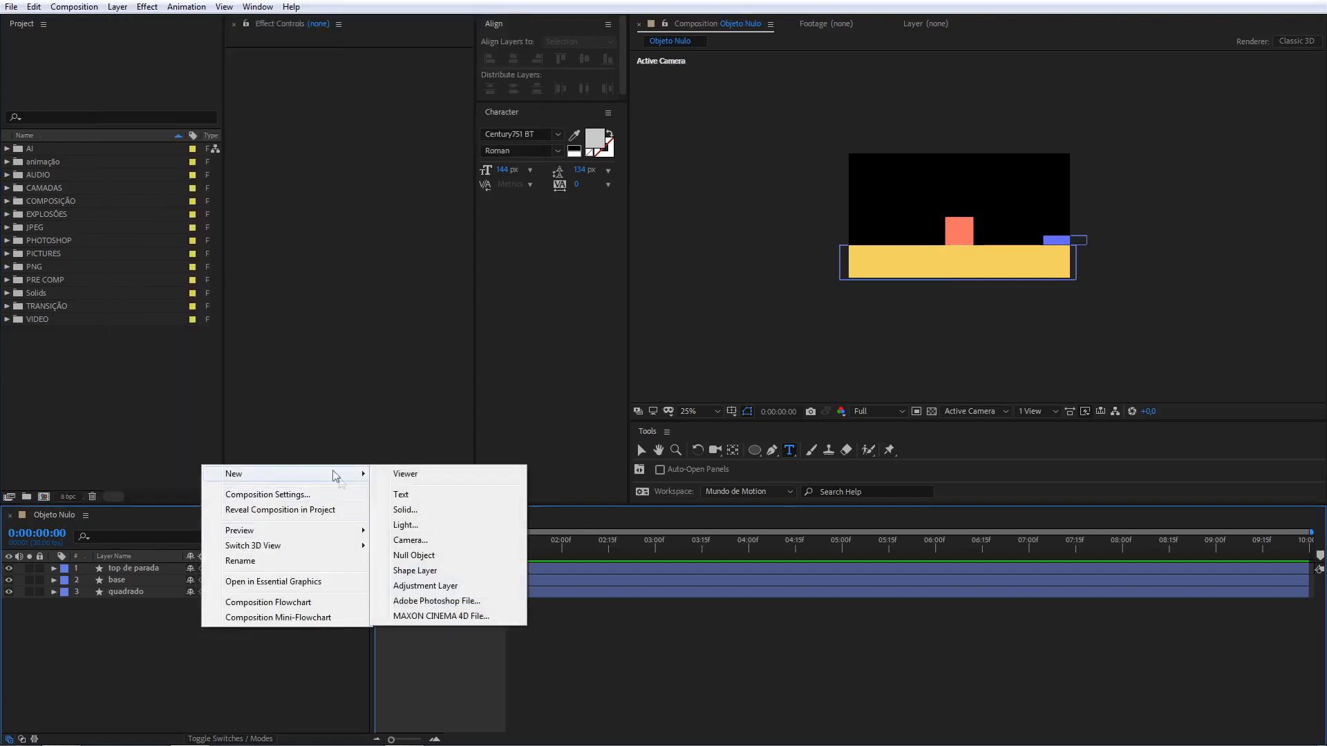
click(120, 662)
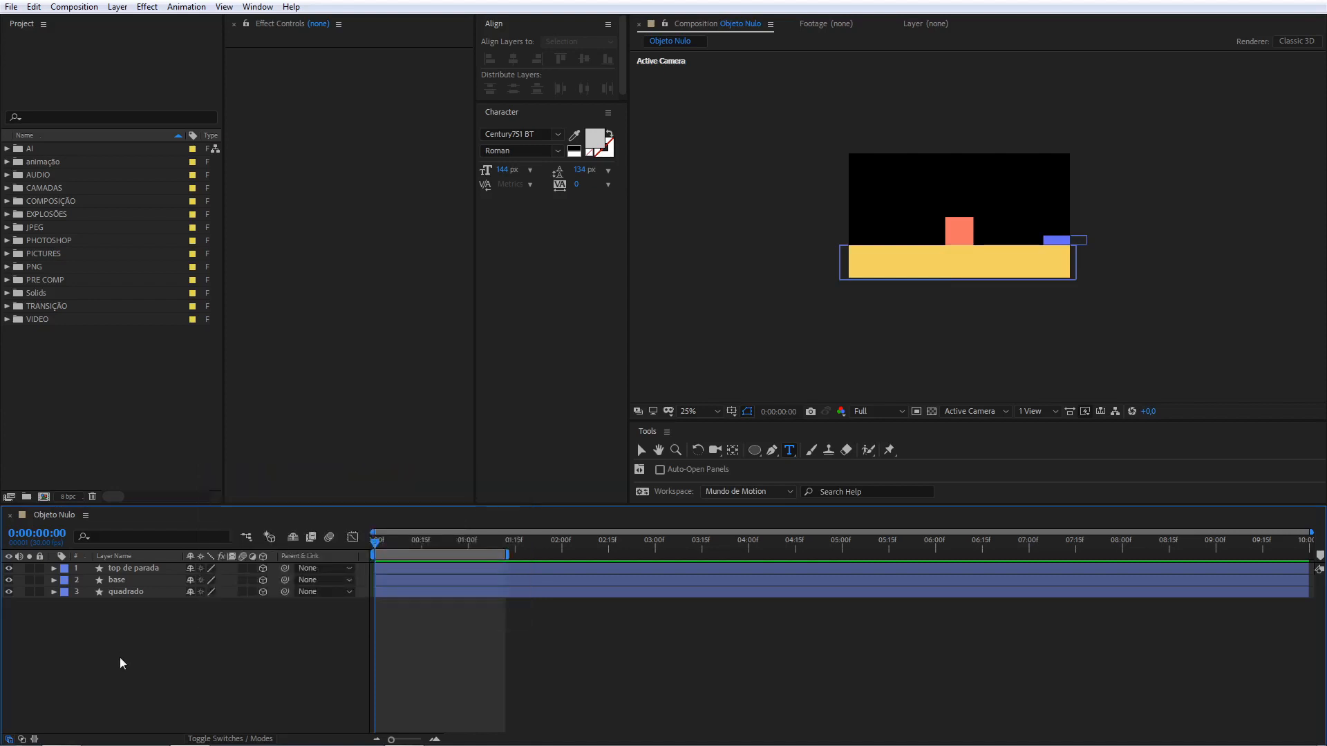
key(ctrl+alt+shift+y)
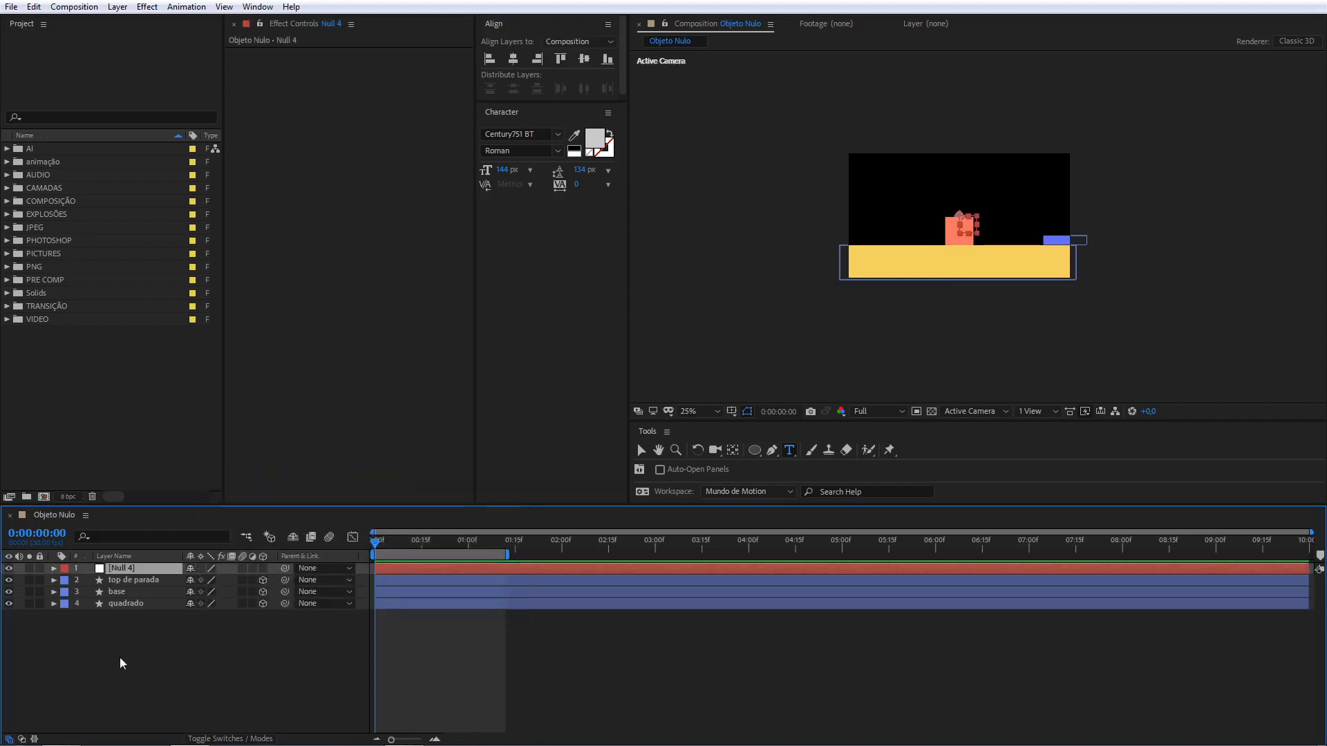
Try moving the quadrado square upward in the composition, then undo the move.
scroll(1006, 235, up, 2)
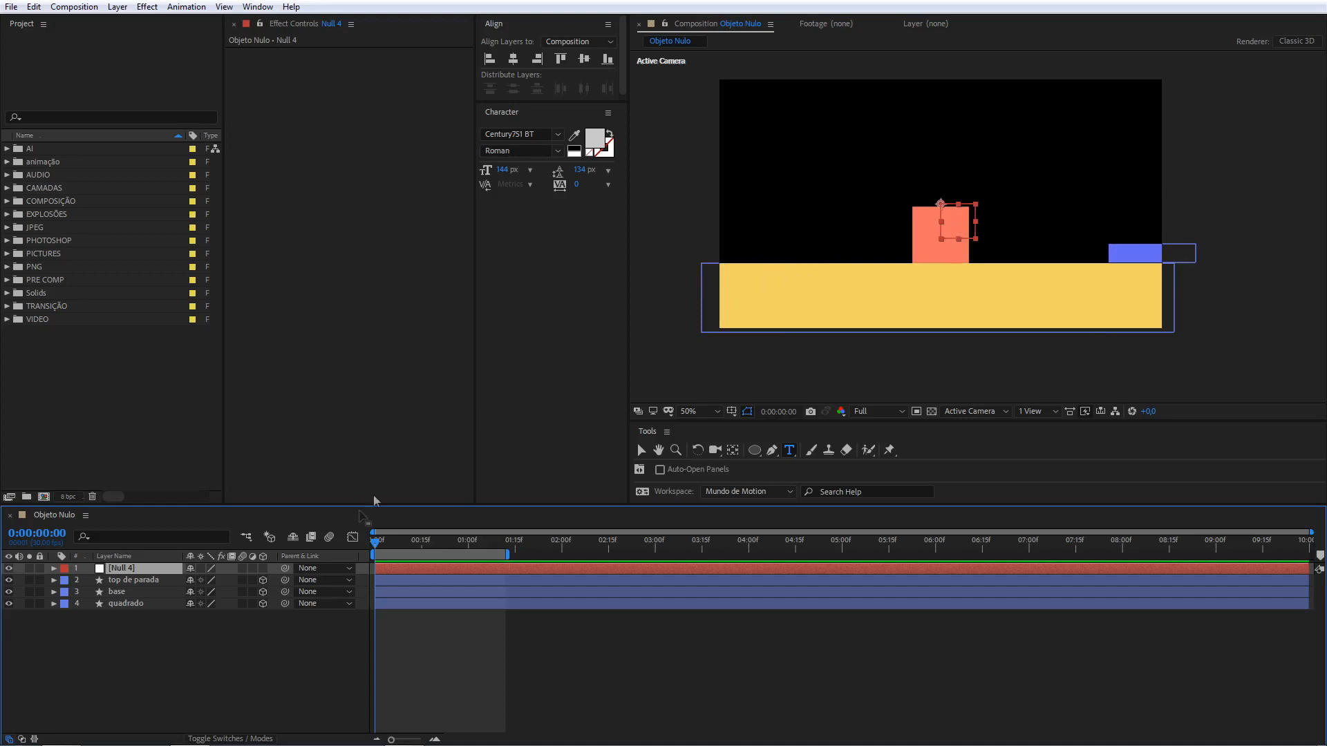
click(330, 633)
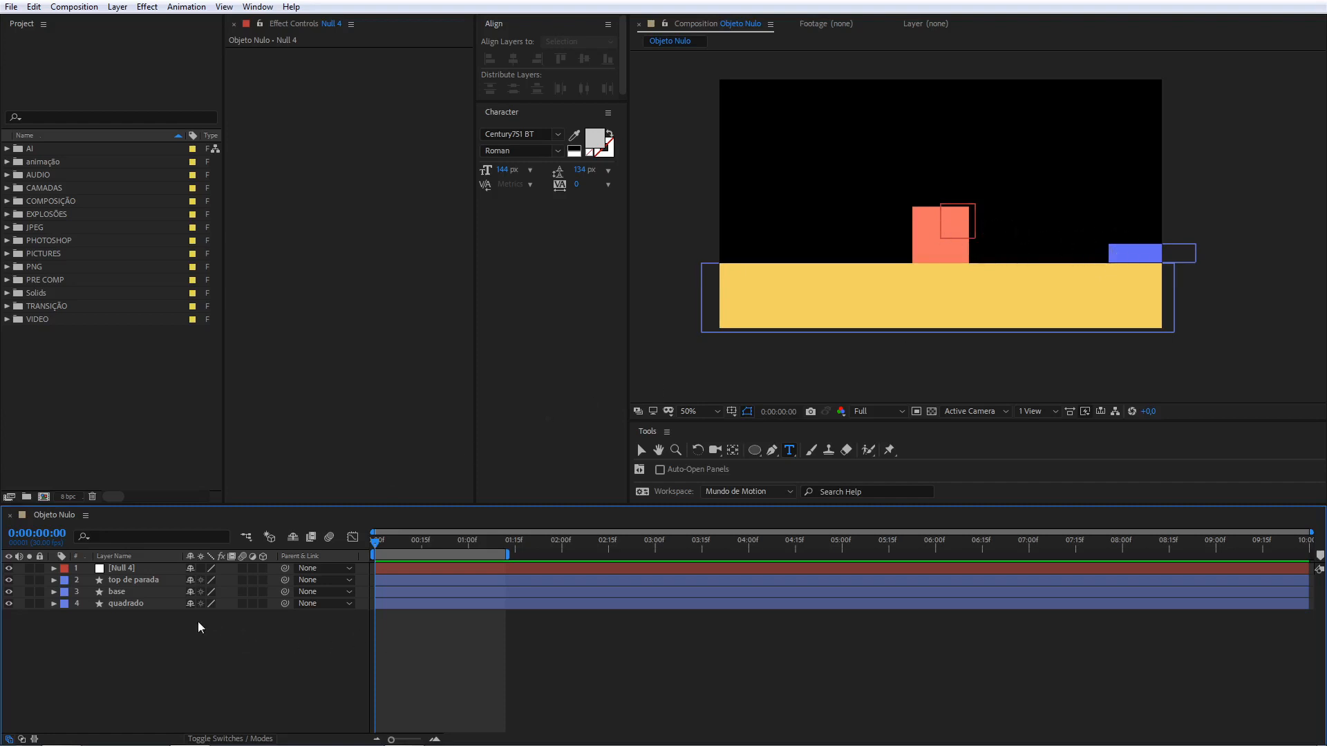
click(134, 604)
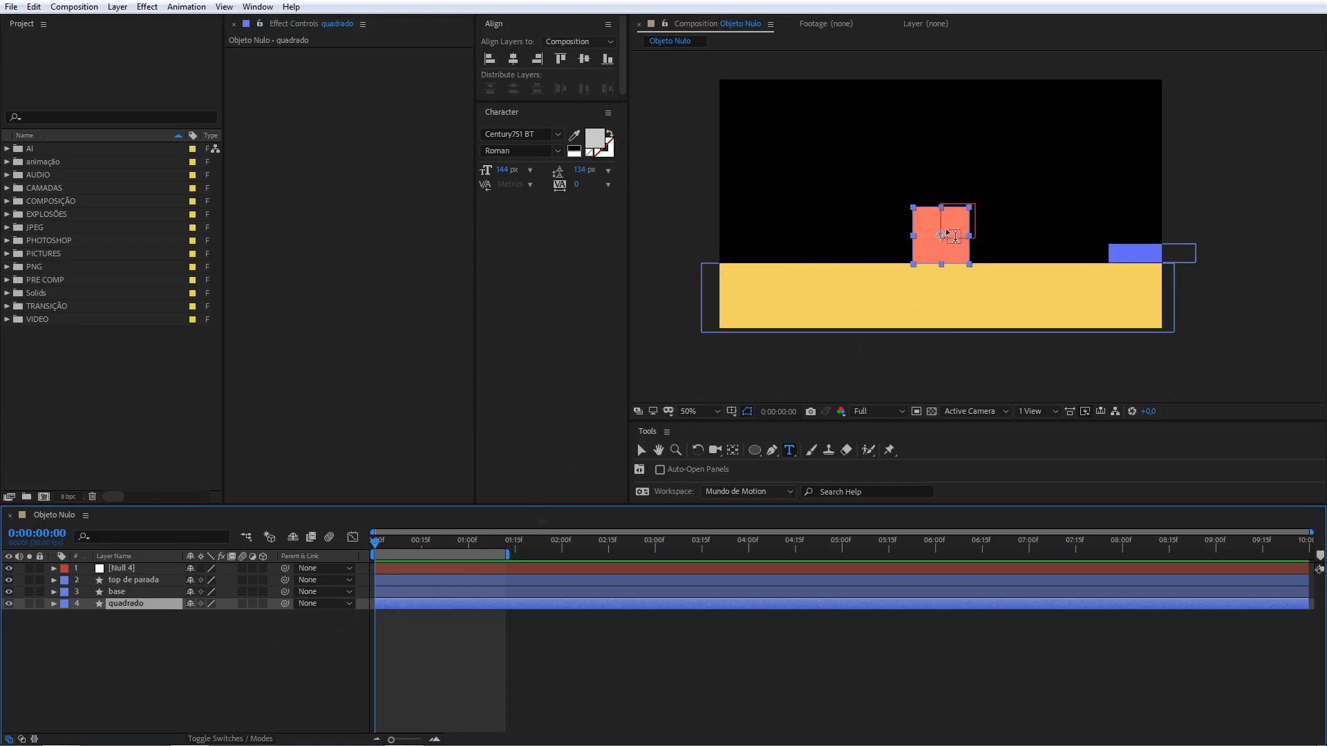
key(v)
drag(949, 233, 925, 185)
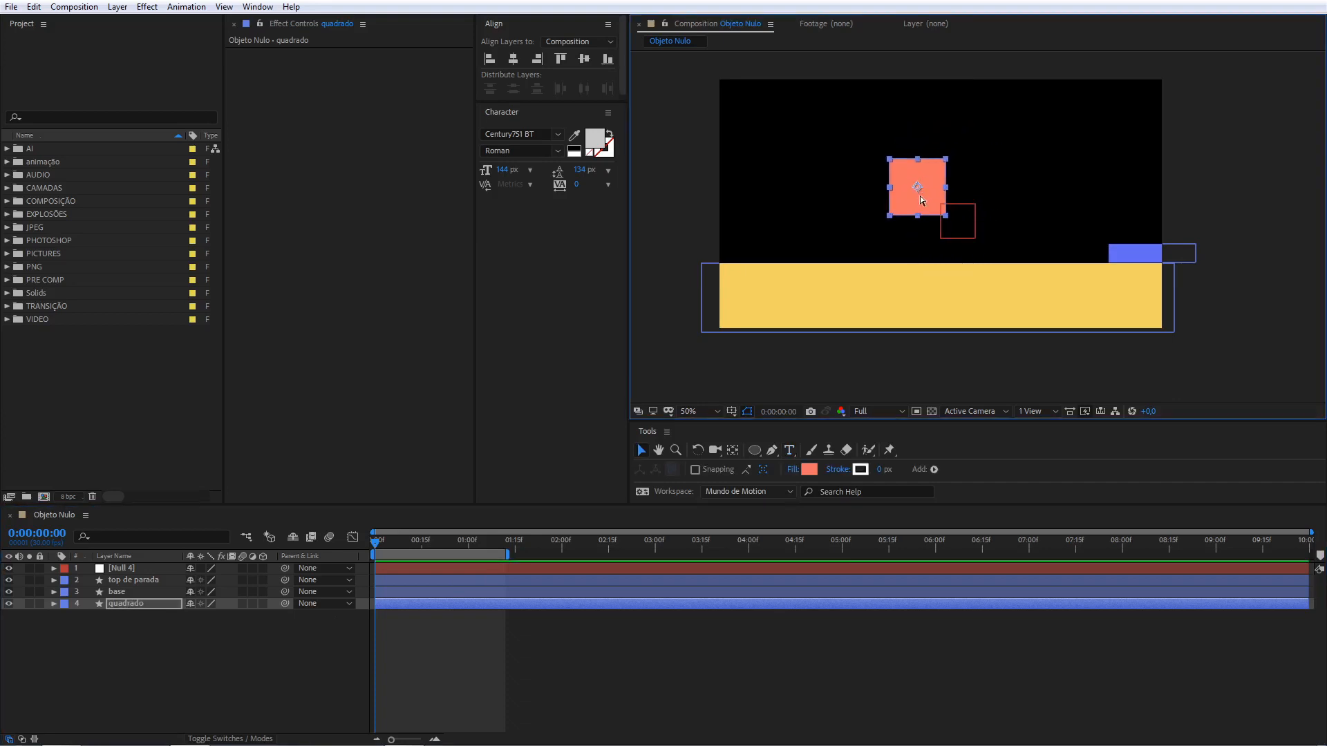
key(ctrl+z)
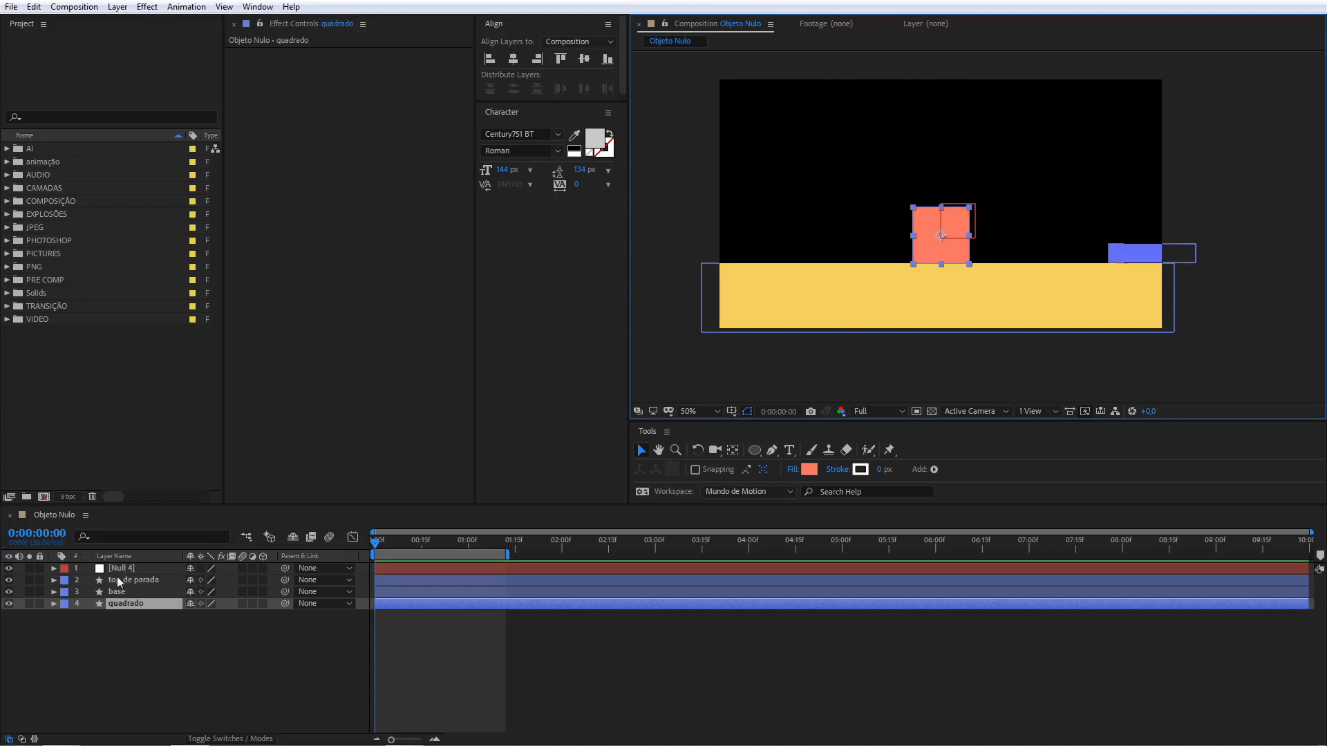
Move the null object so its anchor point snaps to the centre of the orange square.
click(118, 569)
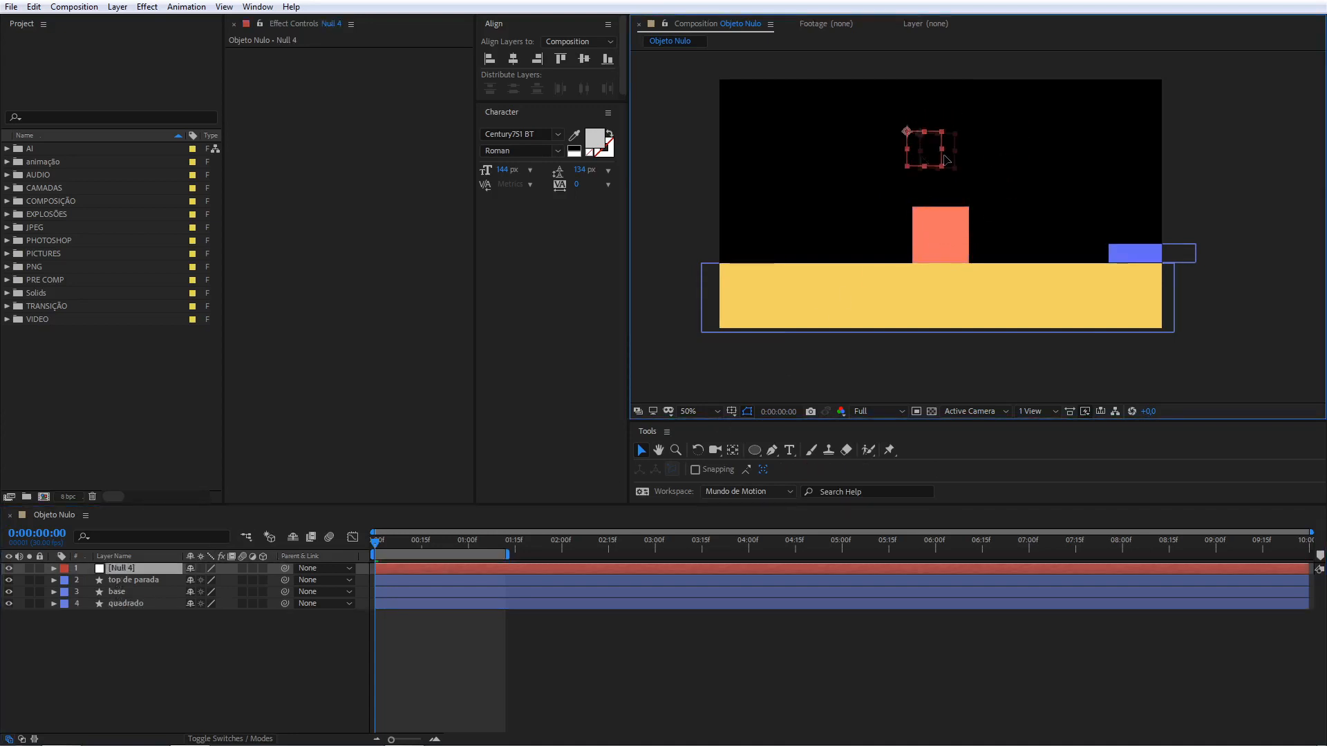
drag(945, 158, 923, 169)
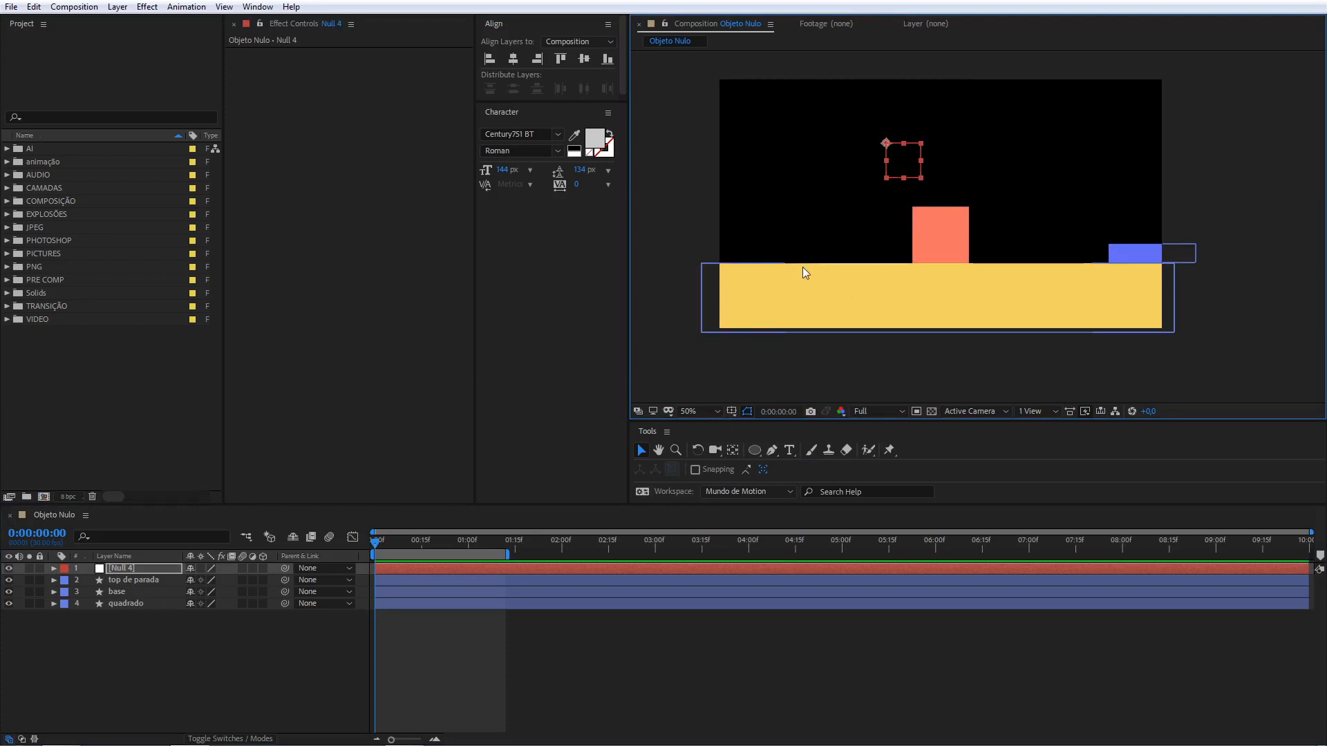
scroll(921, 186, up, 1)
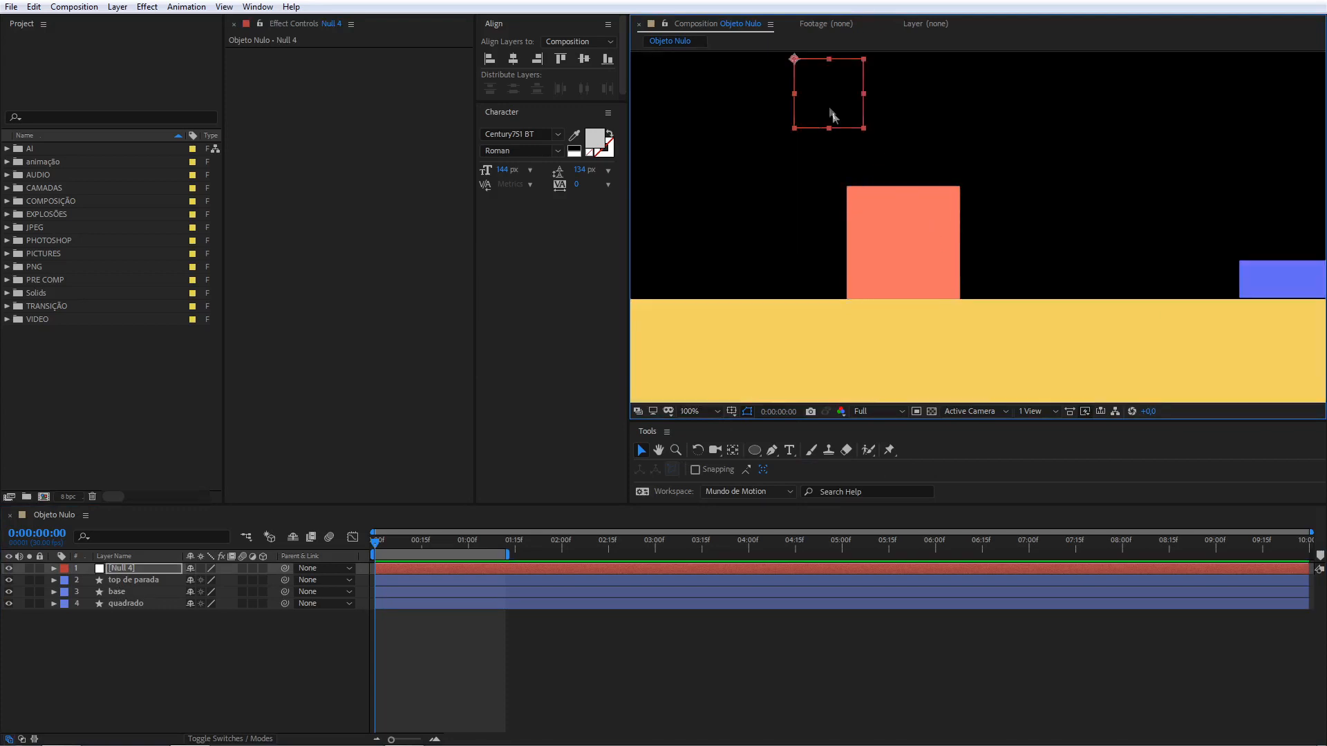
drag(828, 95, 938, 276)
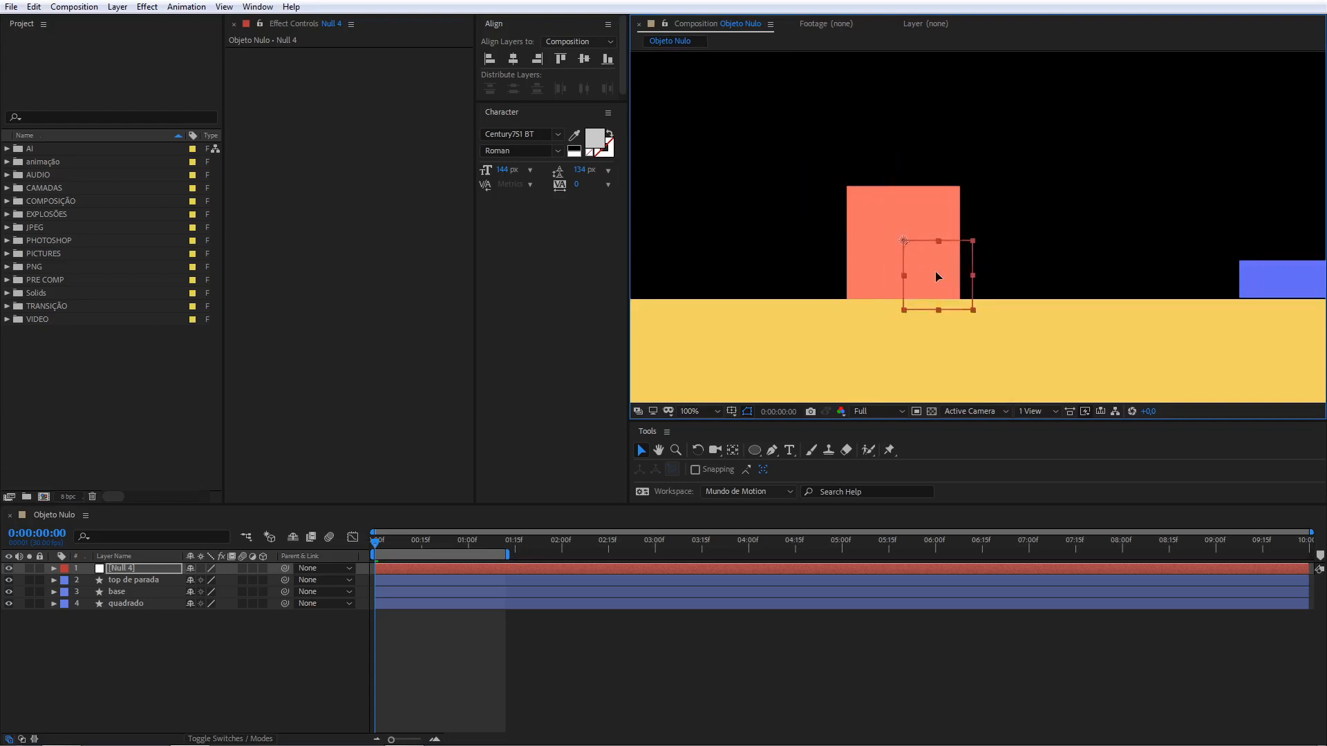
drag(905, 246, 893, 235)
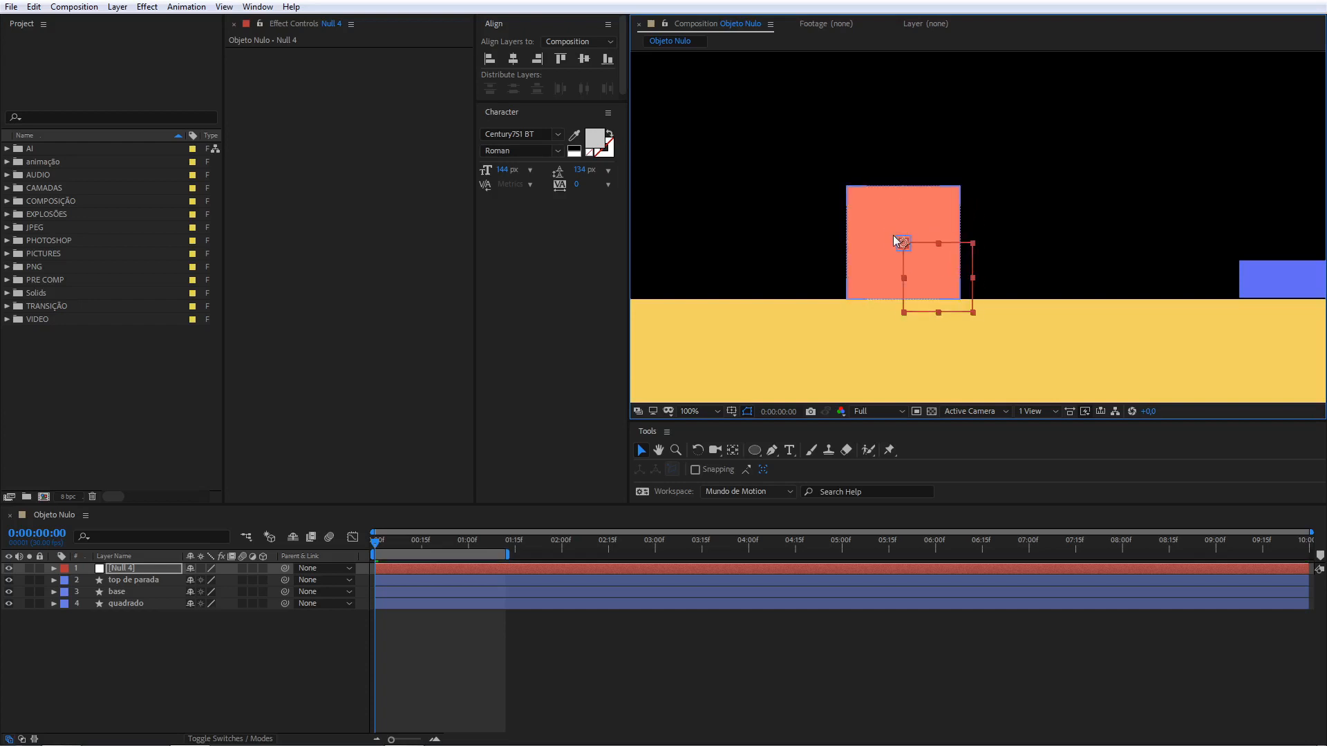
mouse_move(893, 236)
mouse_down()
mouse_move(874, 228)
mouse_move(875, 249)
mouse_up()
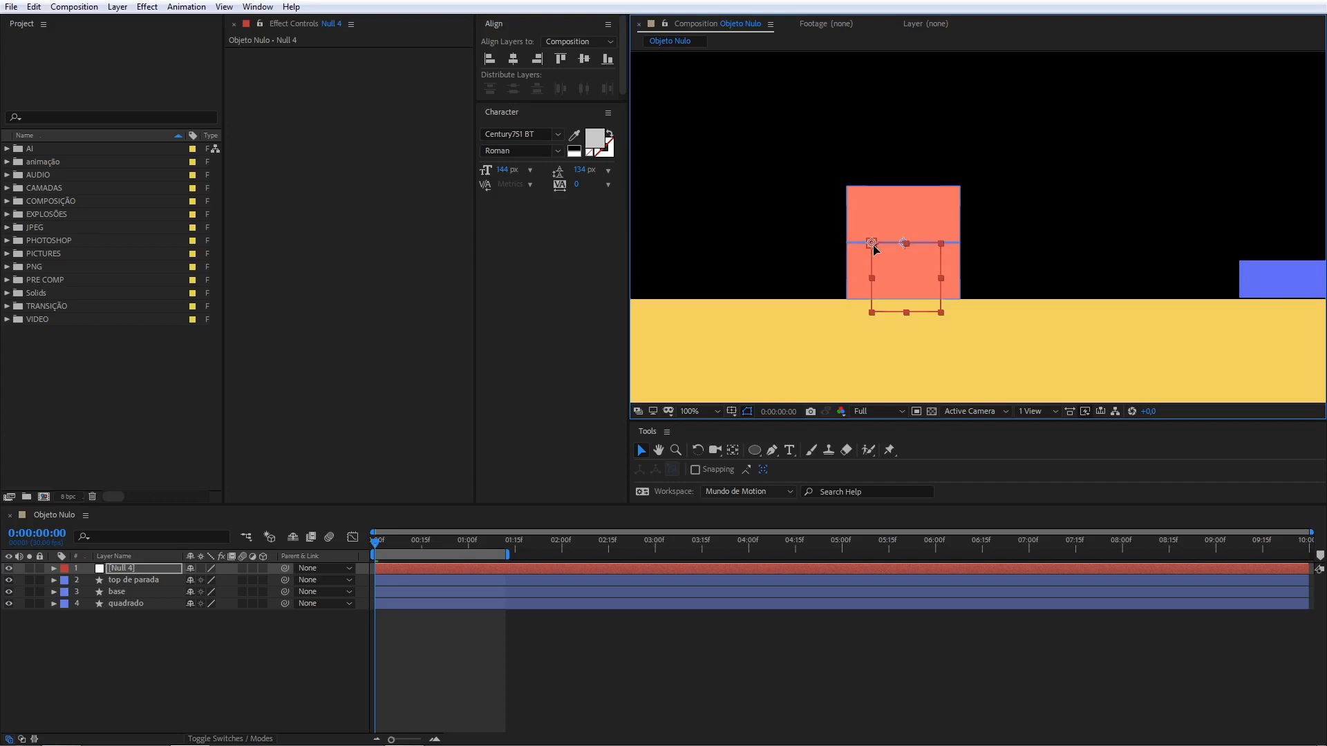
drag(873, 245, 872, 246)
drag(873, 249, 906, 252)
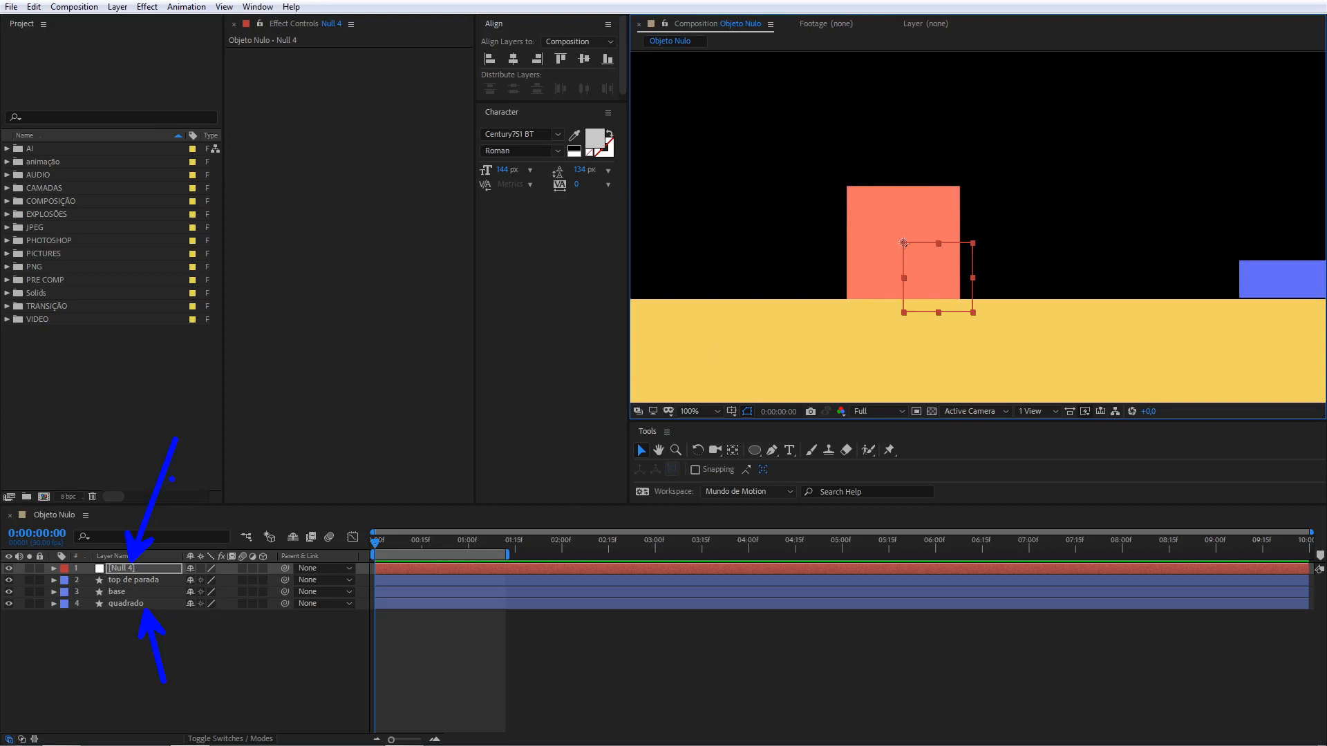
Rename the null layer to "controlador".
click(143, 569)
key(Return)
text(controlador)
click(221, 678)
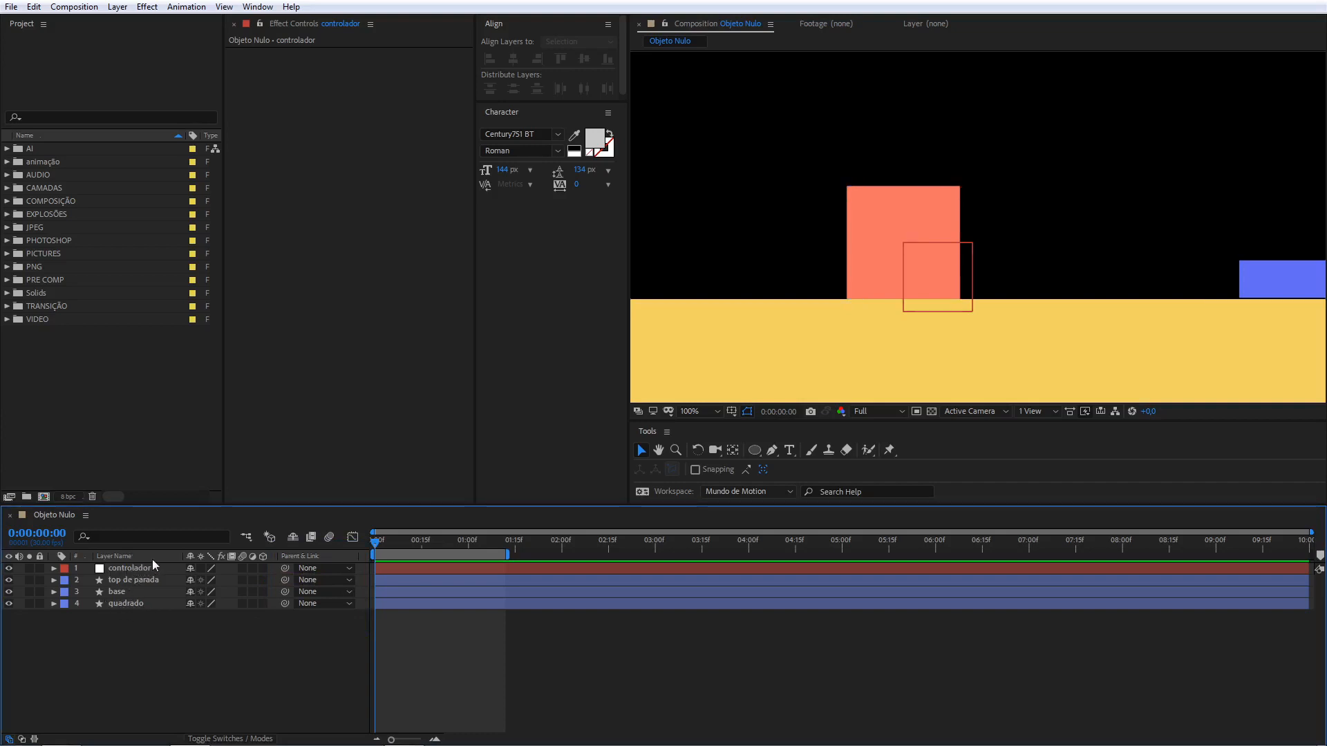
Parent the quadrado layer to the controlador null.
click(321, 604)
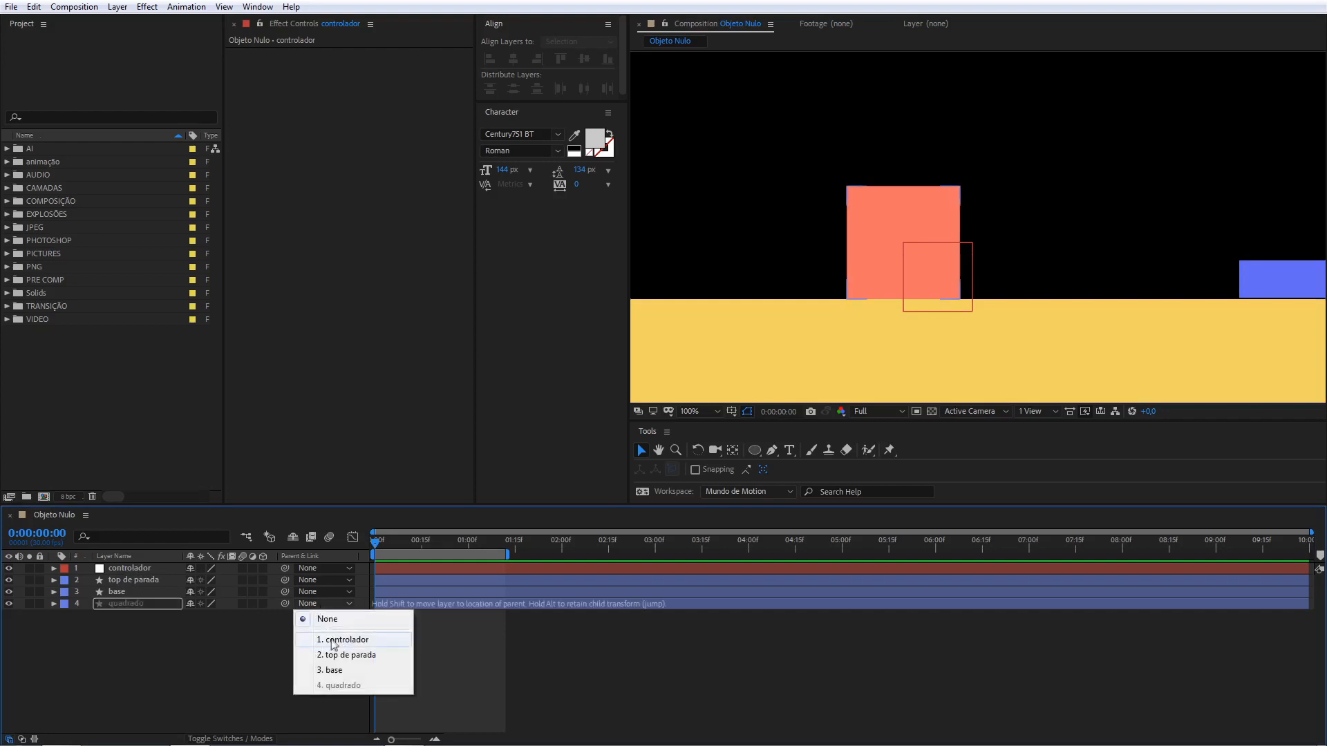
click(226, 661)
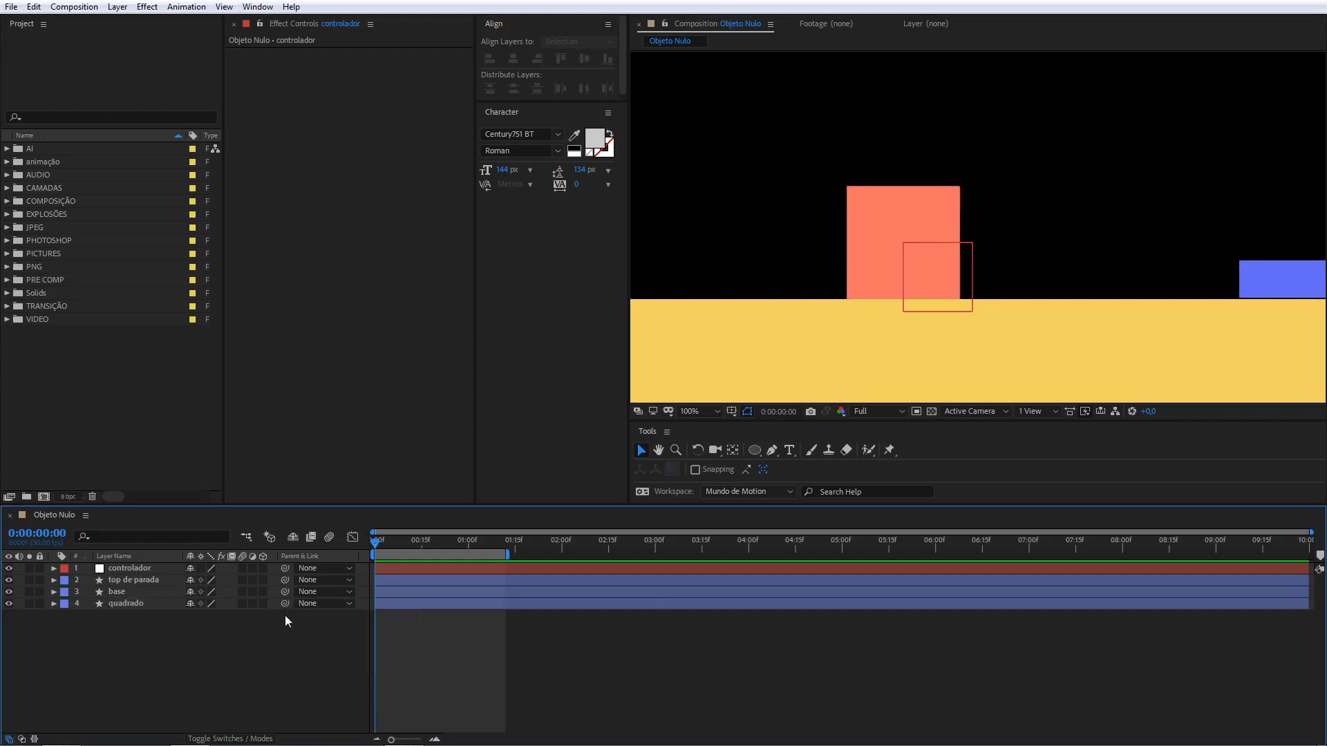
drag(284, 604, 152, 638)
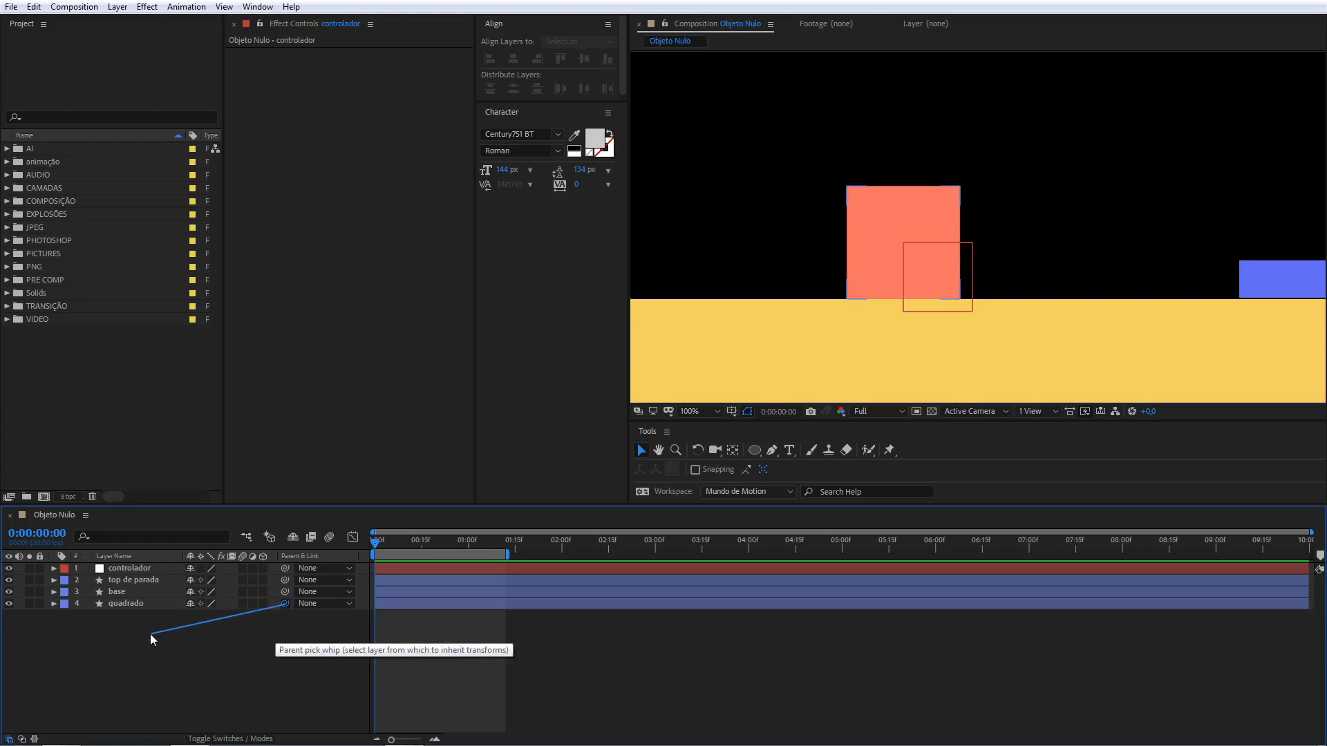
drag(150, 634, 143, 571)
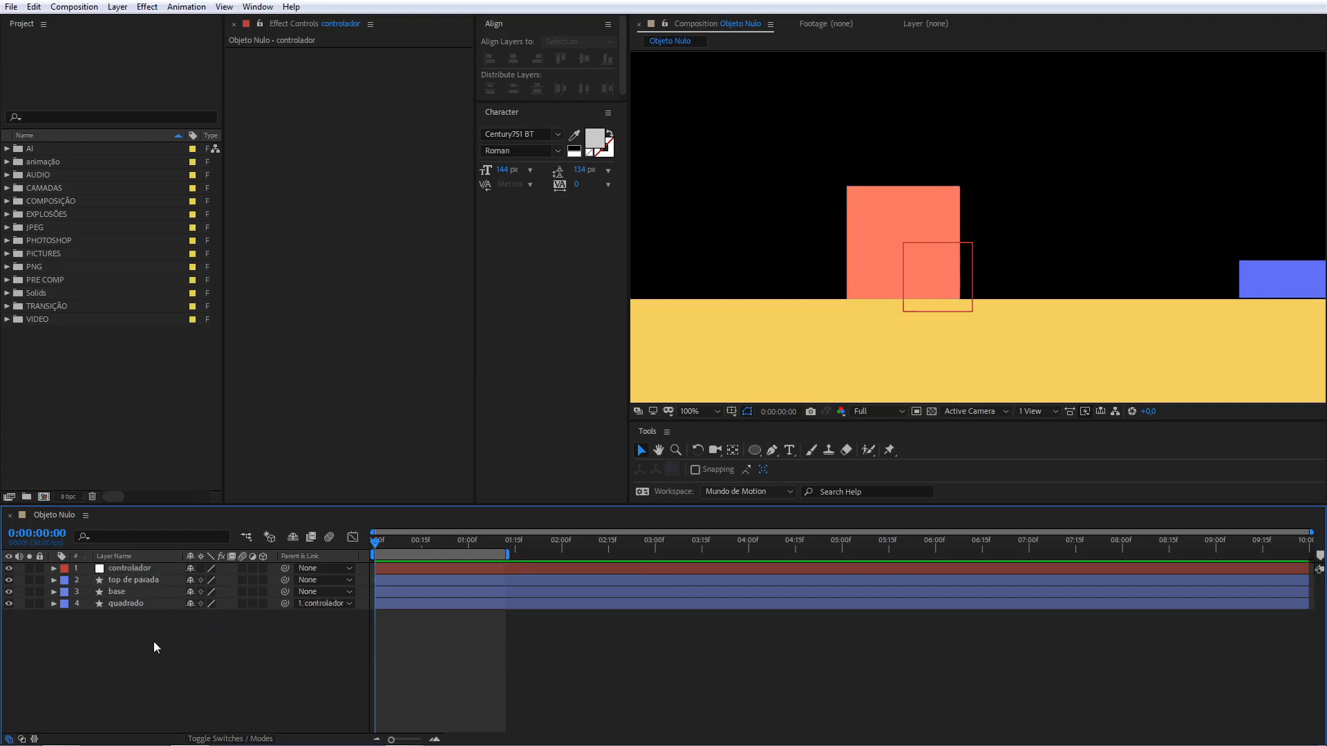
Reveal controlador's Position property and test the parenting by shifting its X value, restoring the original position.
click(131, 569)
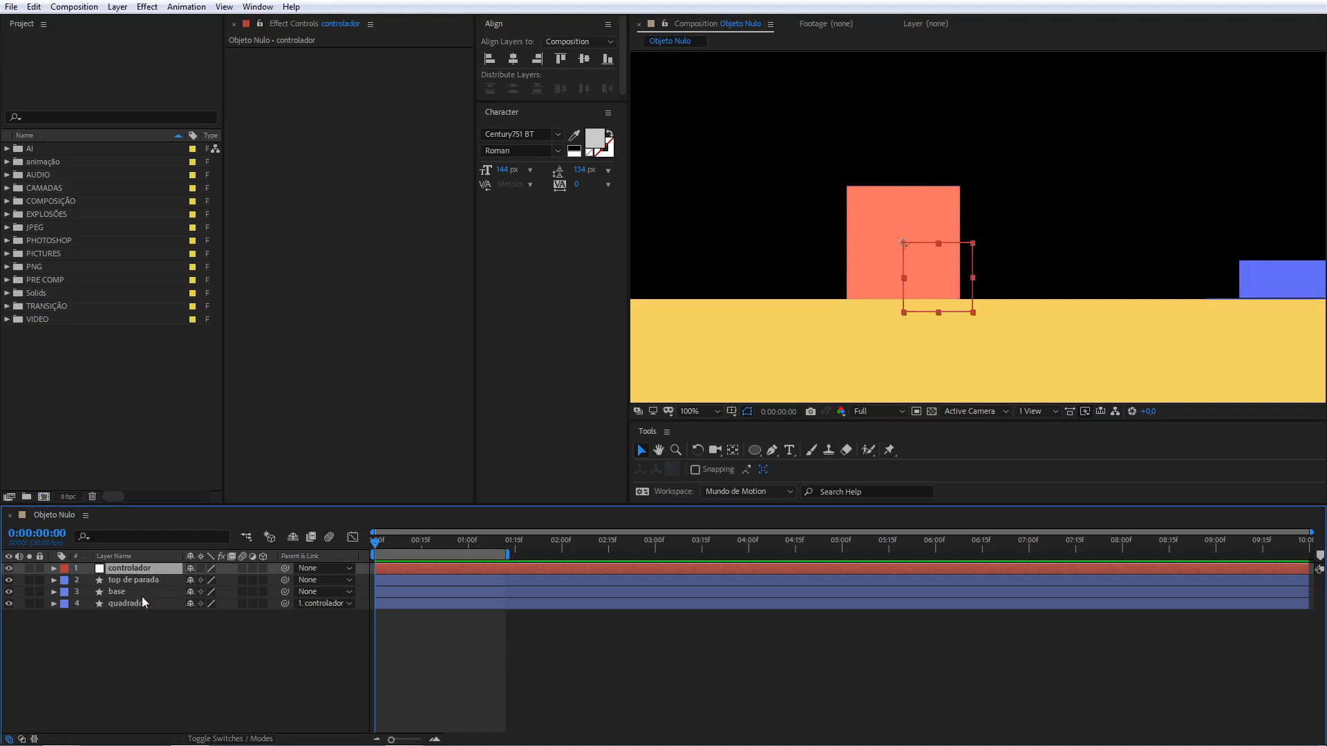
key(p)
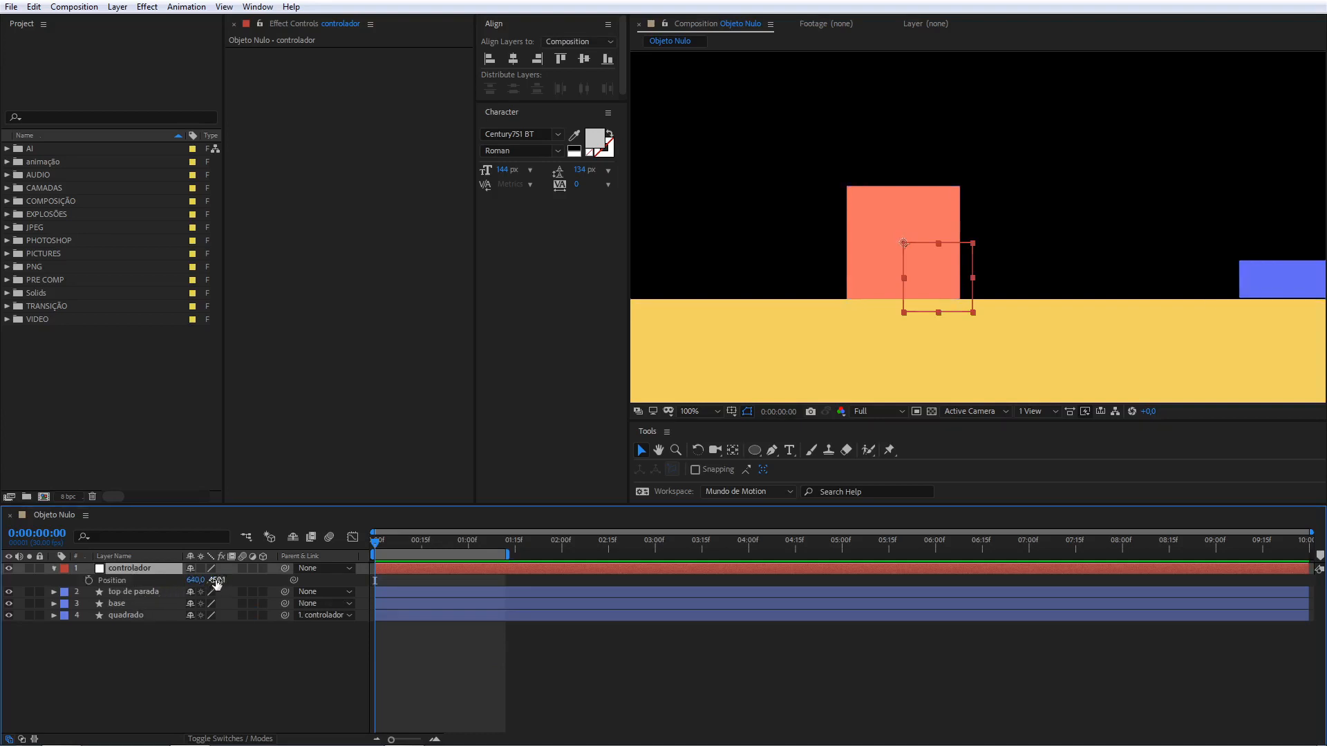
drag(196, 580, 330, 609)
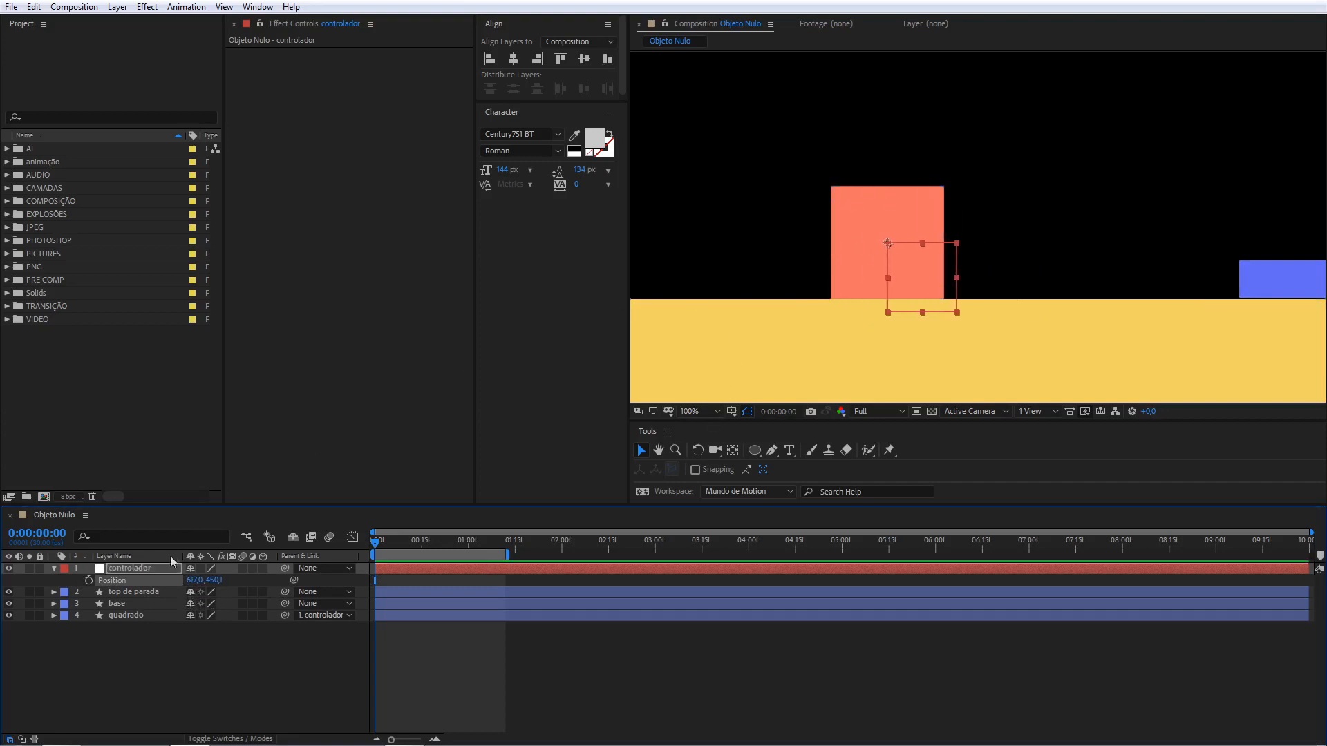
drag(197, 581, 201, 579)
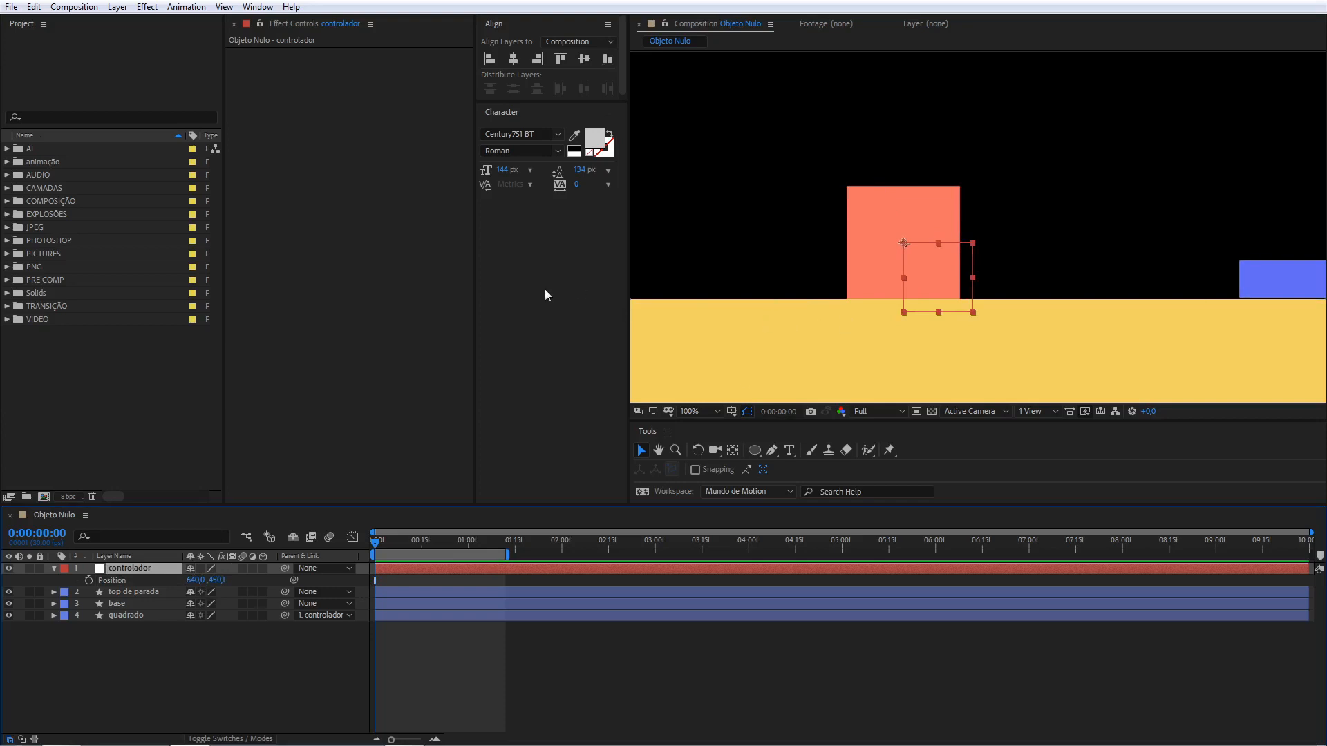
Extend the work area to just past 04:15 and set a Position keyframe on controlador at 00:15.
key(comma)
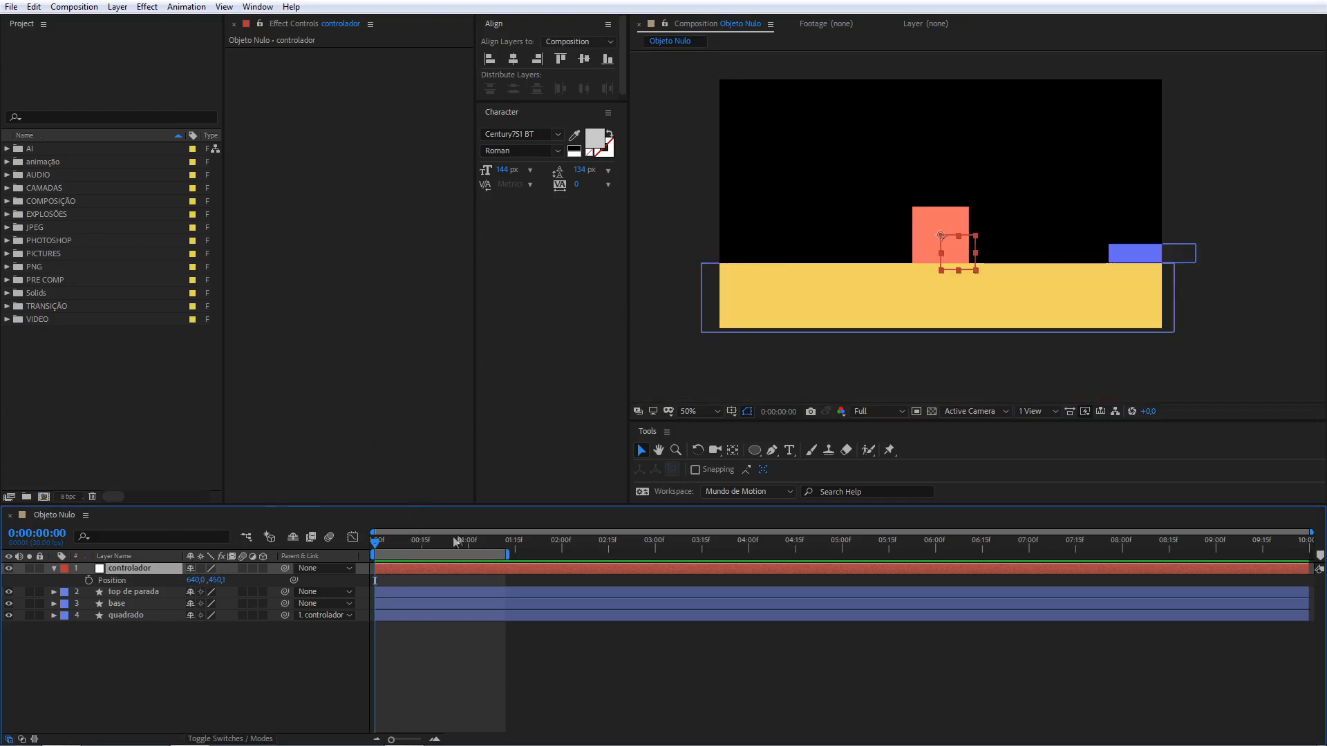
drag(508, 554, 819, 554)
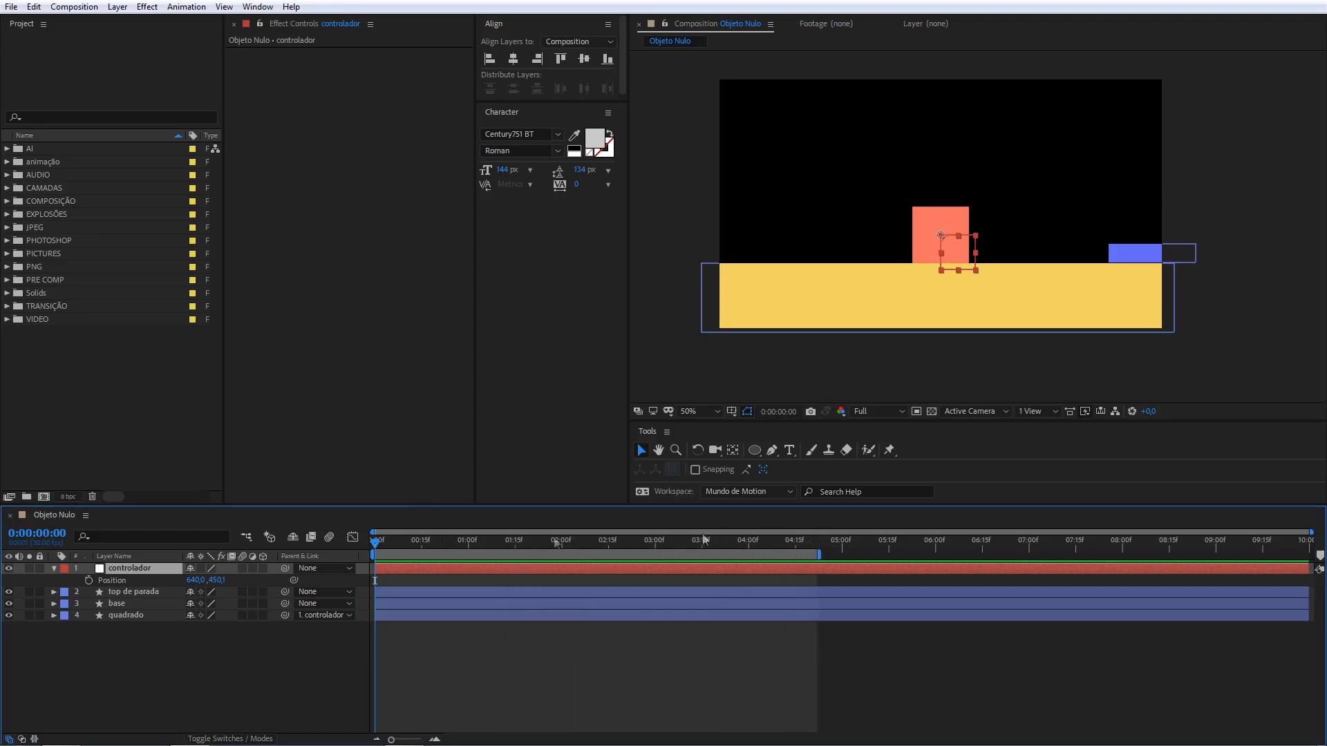
click(90, 582)
drag(376, 584, 422, 584)
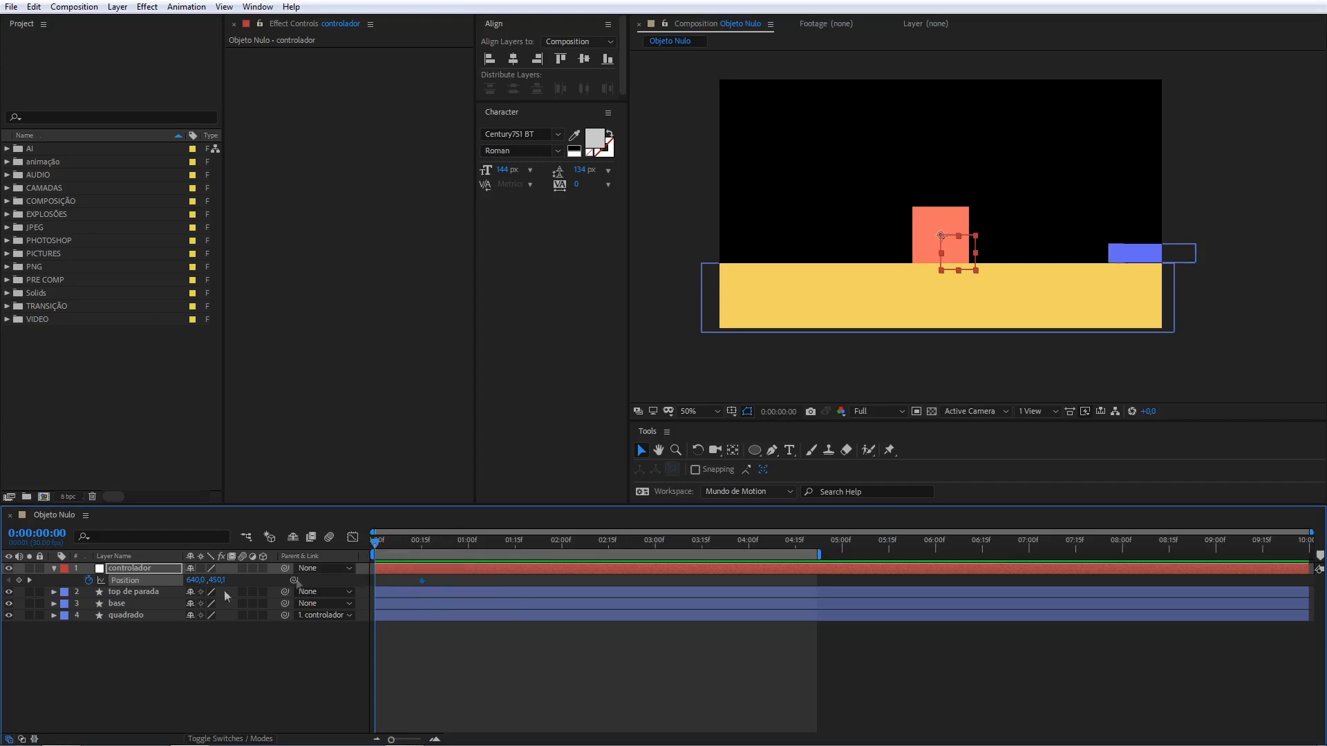
Keyframe controlador's Position outside the frame at about -206, 320 at time 0, and at 288.8, 64.8 at frame 7.
mouse_move(958, 253)
mouse_down()
mouse_move(810, 198)
mouse_move(707, 138)
mouse_move(677, 137)
mouse_move(658, 203)
mouse_up()
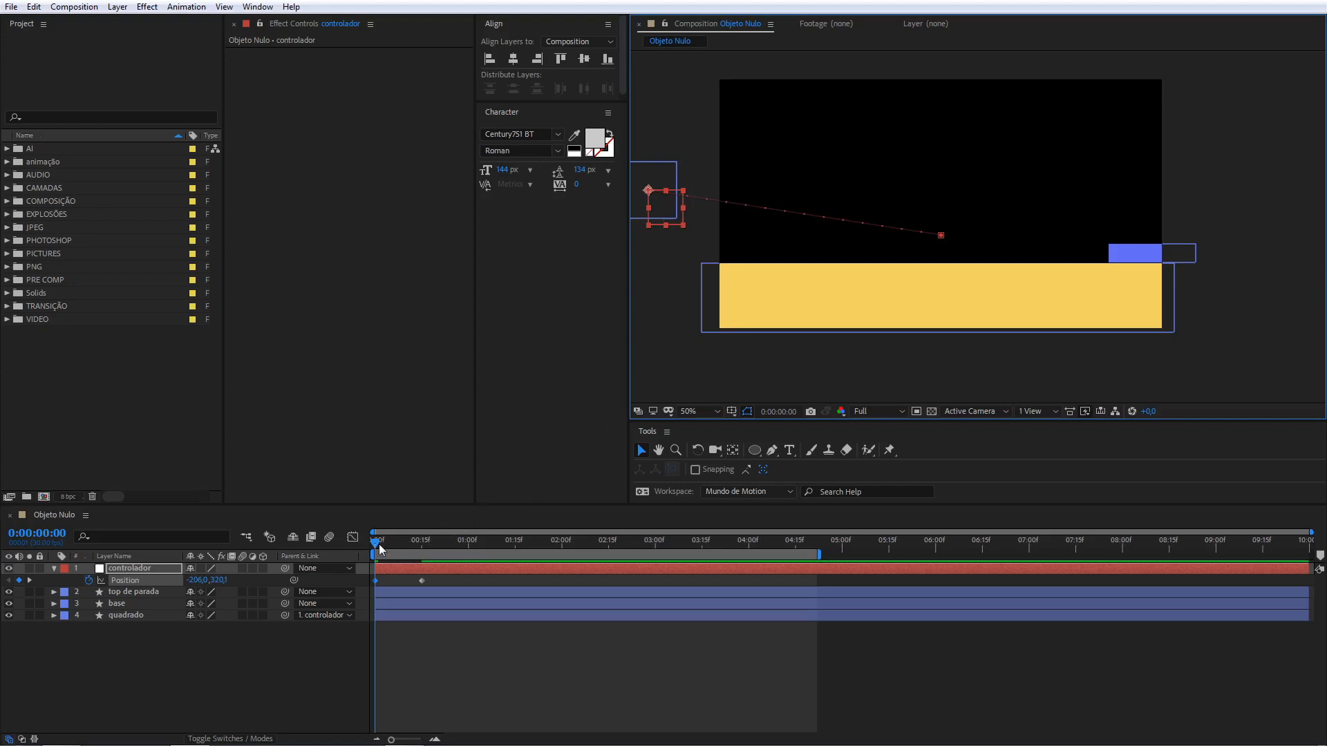
mouse_move(379, 550)
mouse_down()
mouse_move(463, 546)
mouse_move(396, 550)
mouse_up()
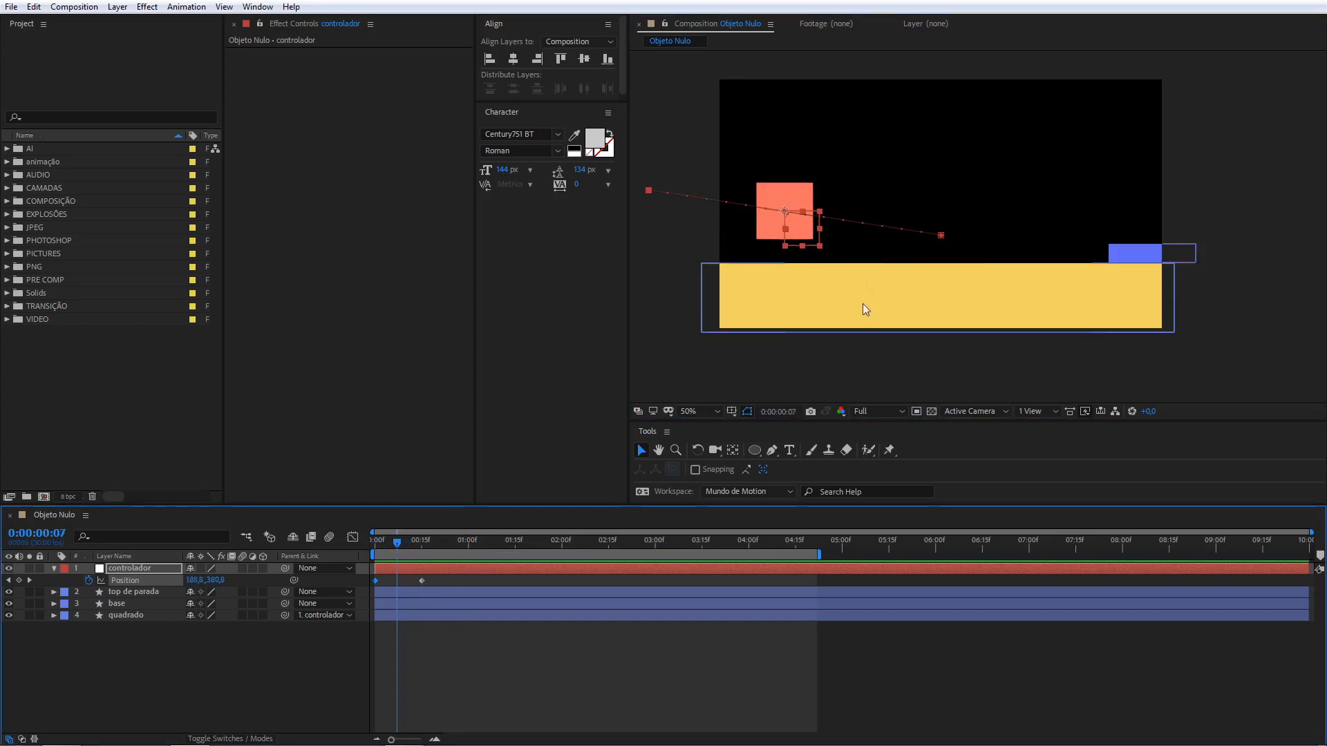
drag(790, 212, 833, 97)
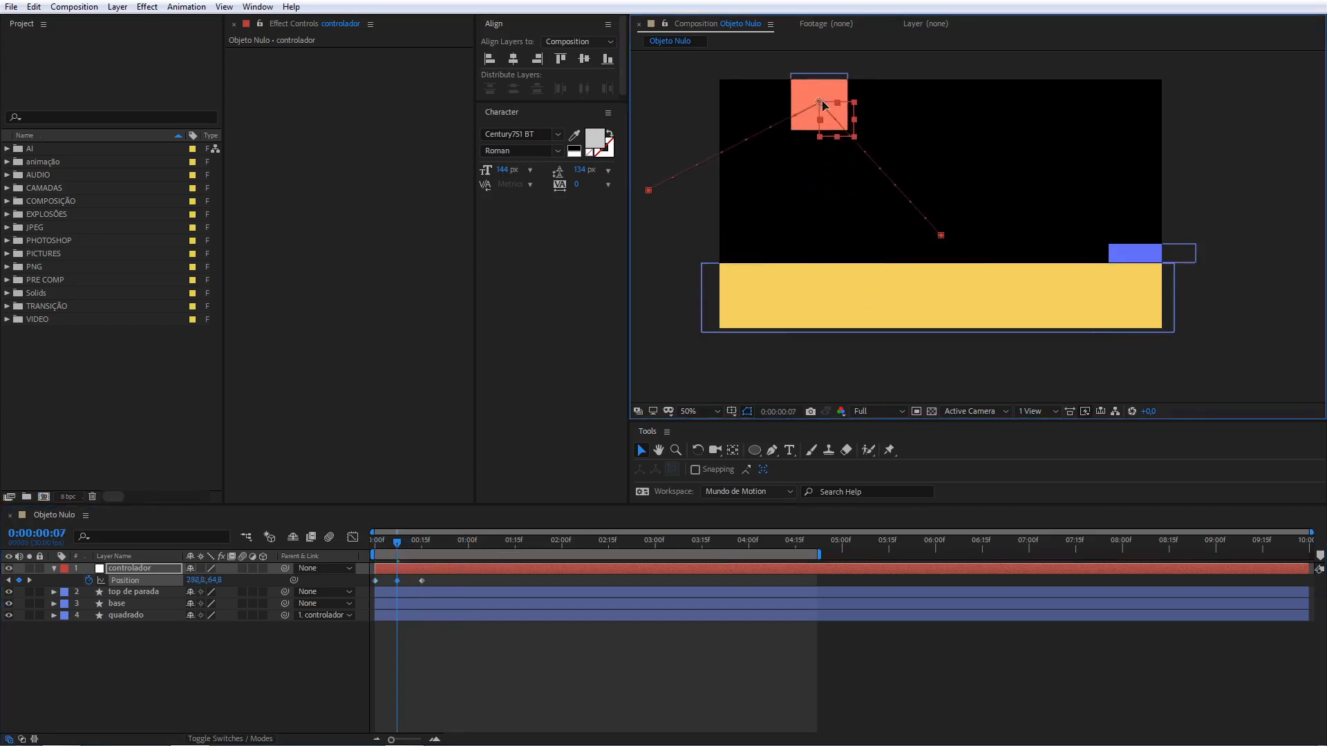
key(ctrl+2)
drag(813, 117, 761, 213)
key(Escape)
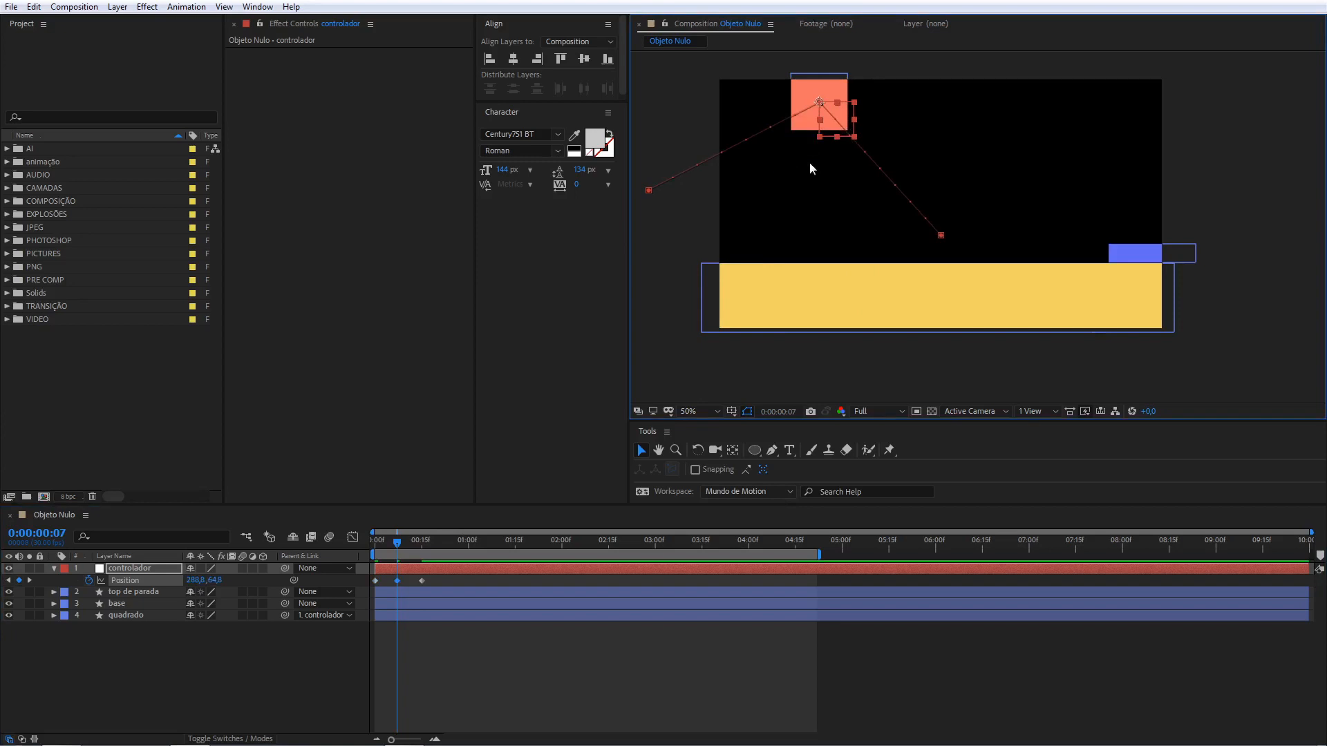
Set the spatial interpolation of controlador's Position keyframe at frame 7 to Bezier.
click(393, 592)
click(397, 582)
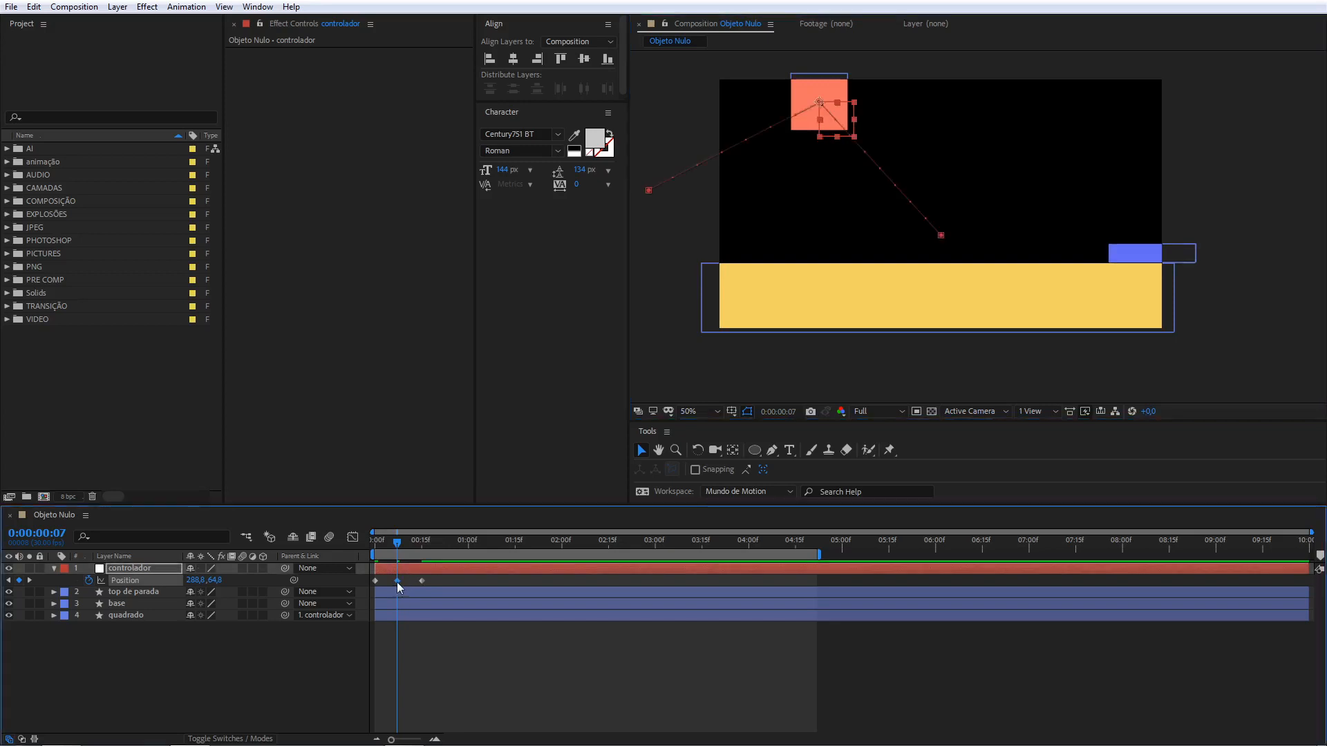
right_click(397, 582)
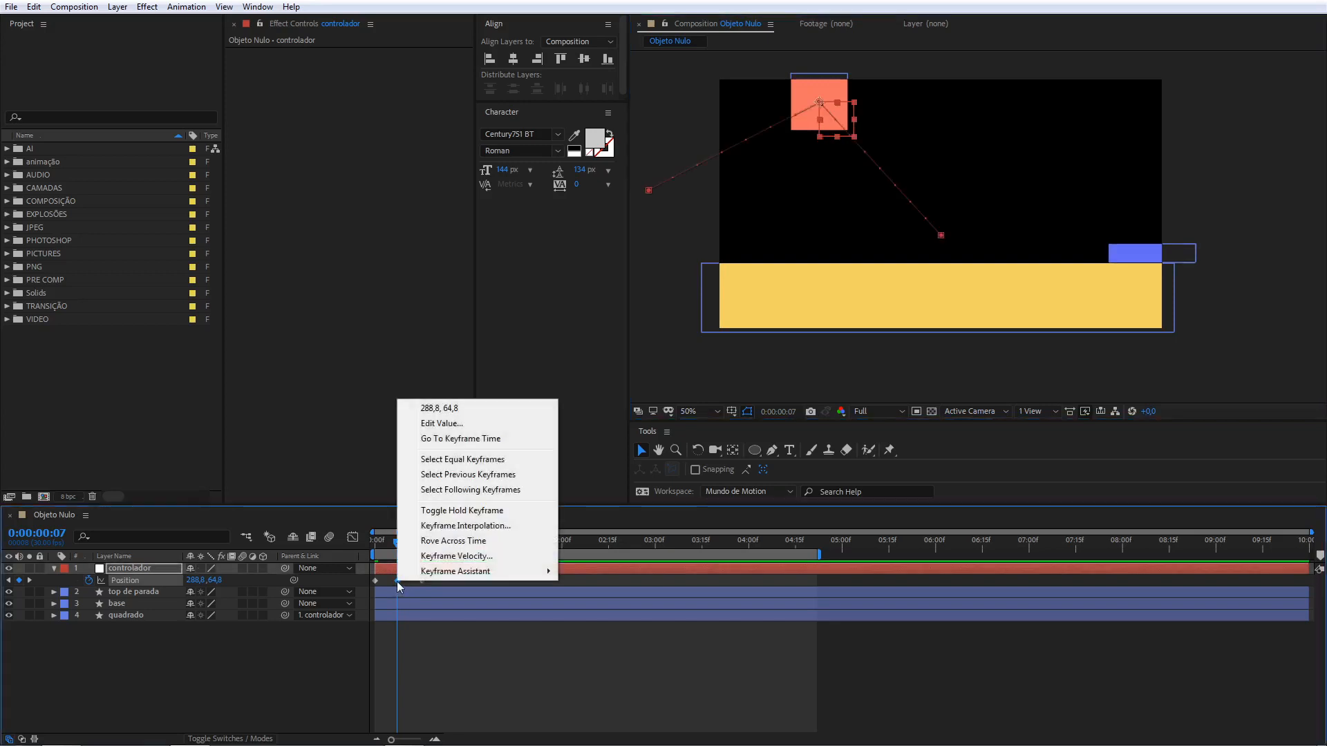
click(435, 527)
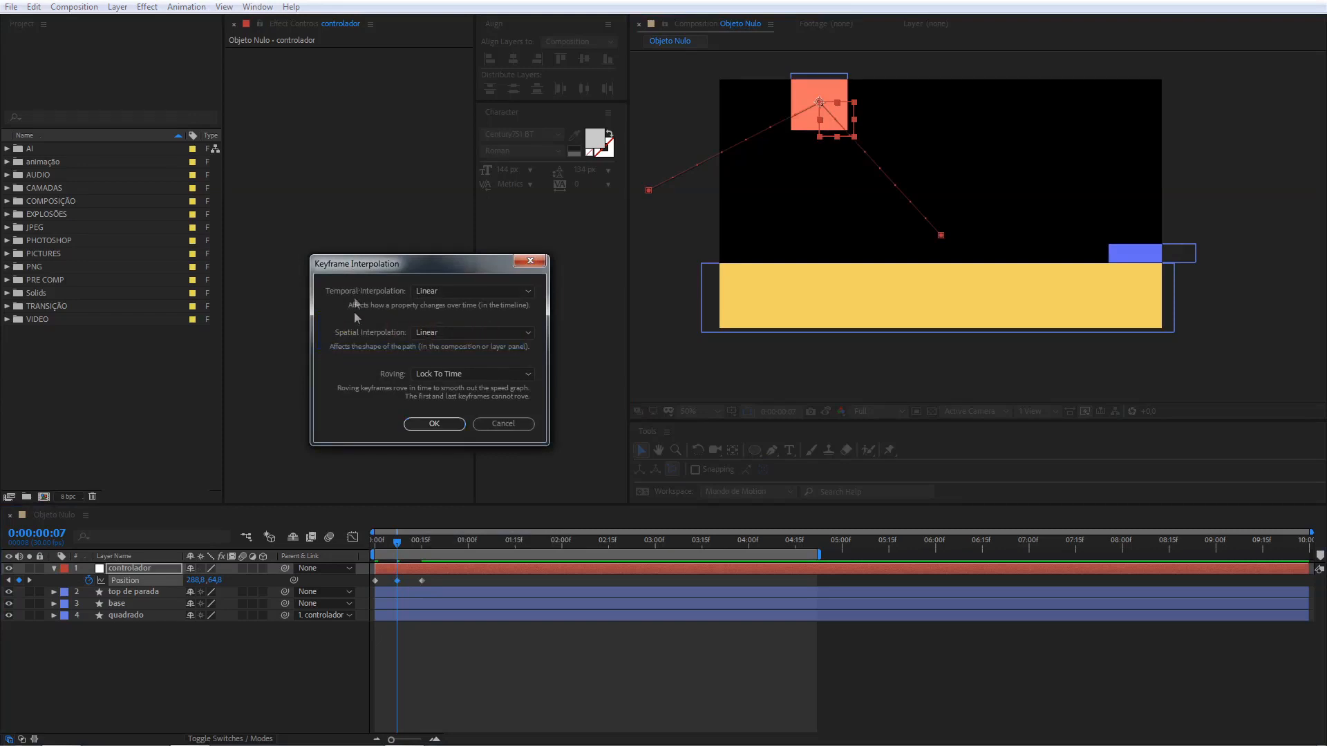
click(441, 332)
click(438, 365)
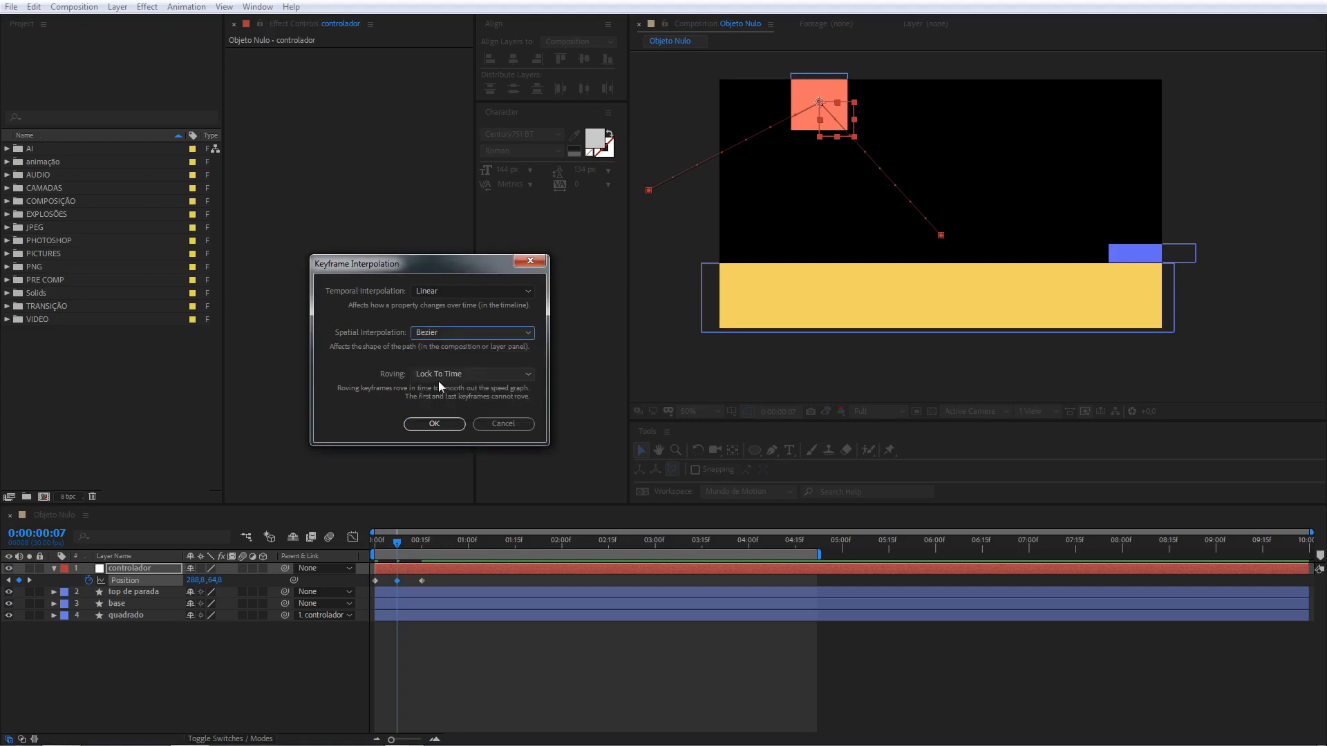
click(434, 424)
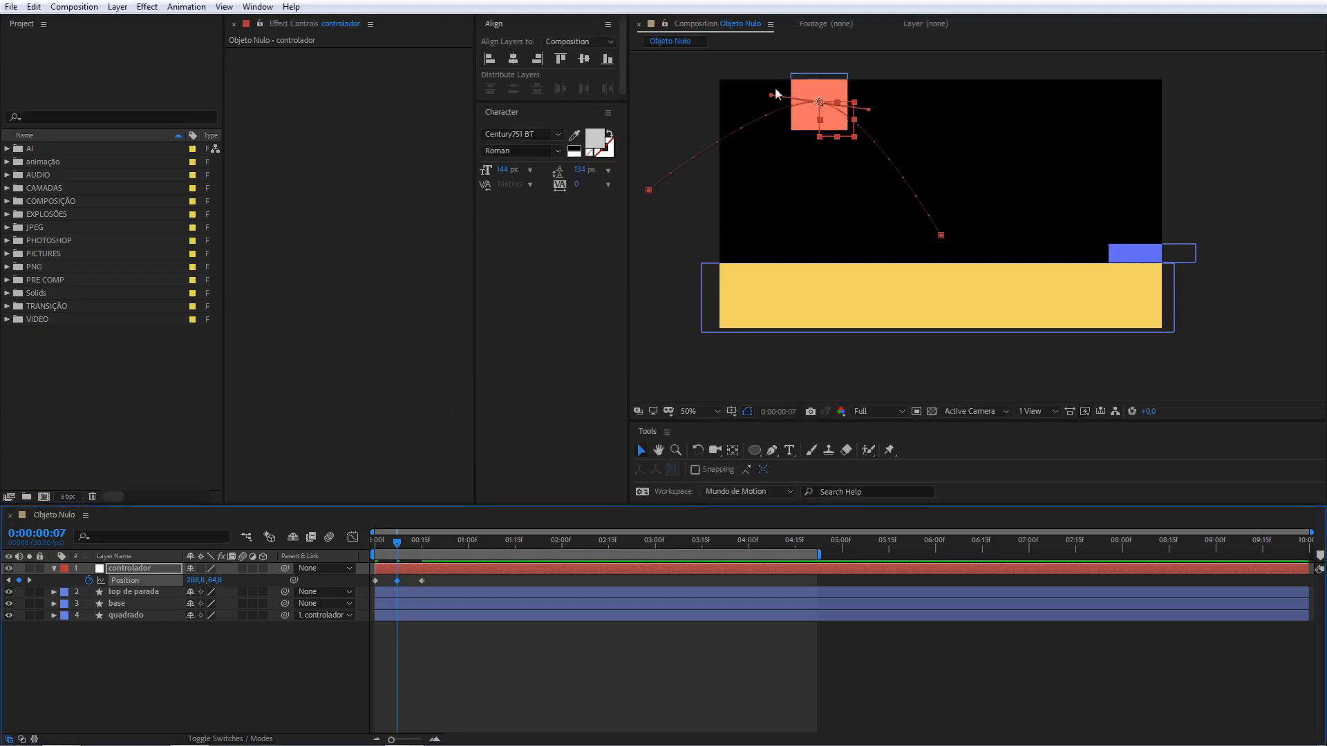
Lengthen both Bezier handles at the motion path's peak for a wider arc and preview the animation from the start.
drag(772, 94, 720, 92)
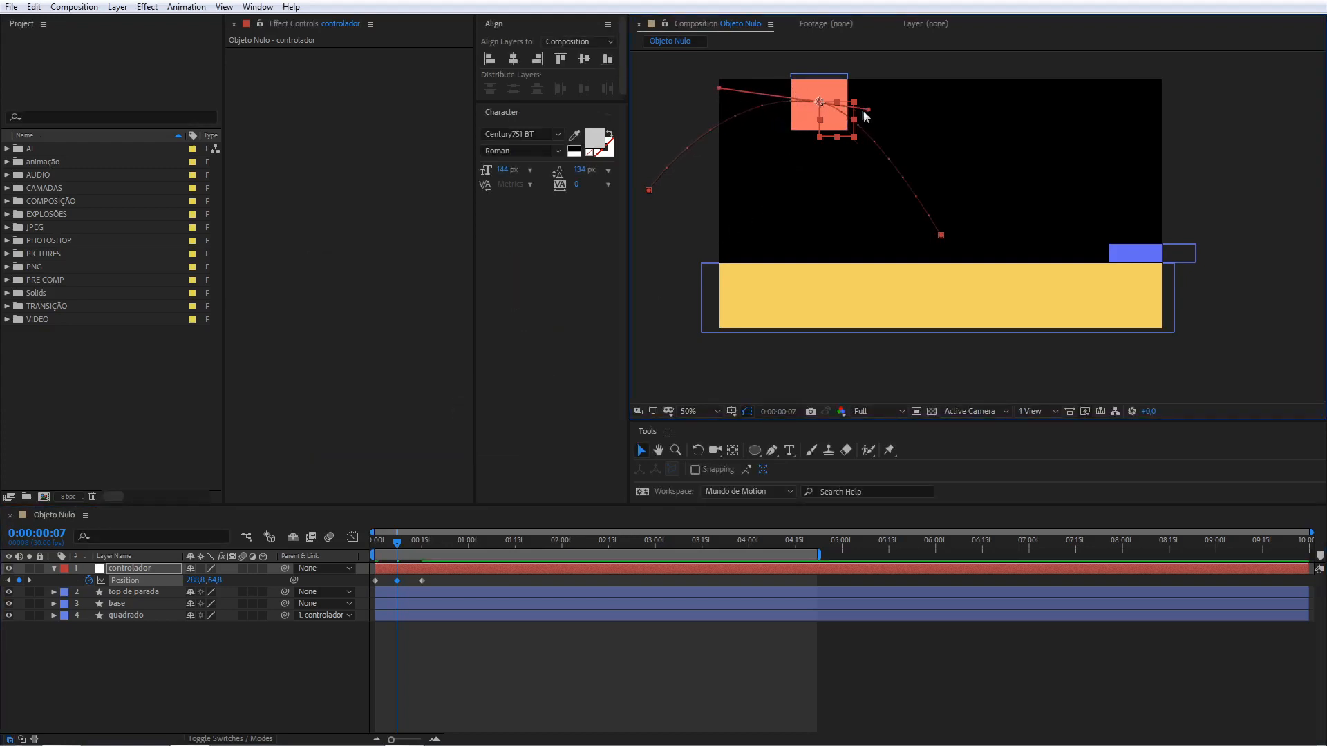
drag(868, 109, 910, 125)
drag(397, 543, 375, 543)
key(space)
key(space)
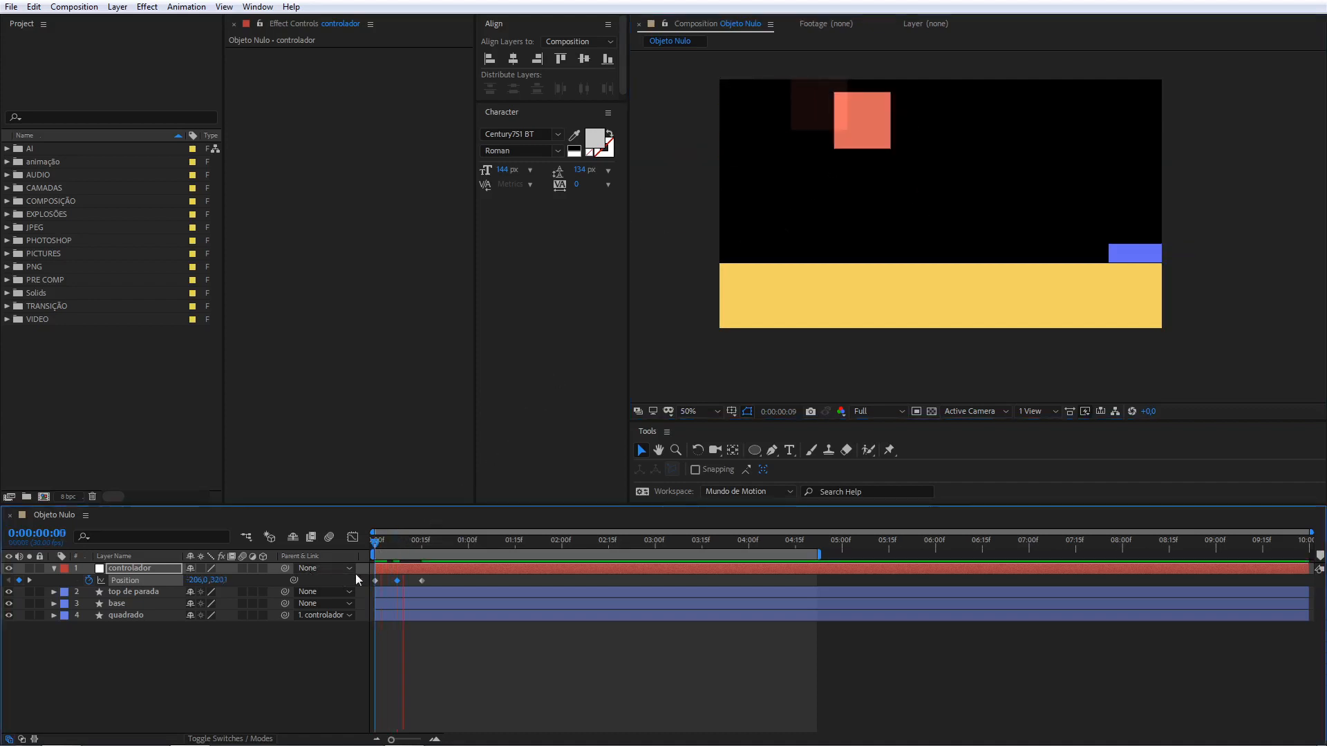
Reveal controlador's Rotation alongside its Position and keyframe it at -35° at time 0.
click(126, 573)
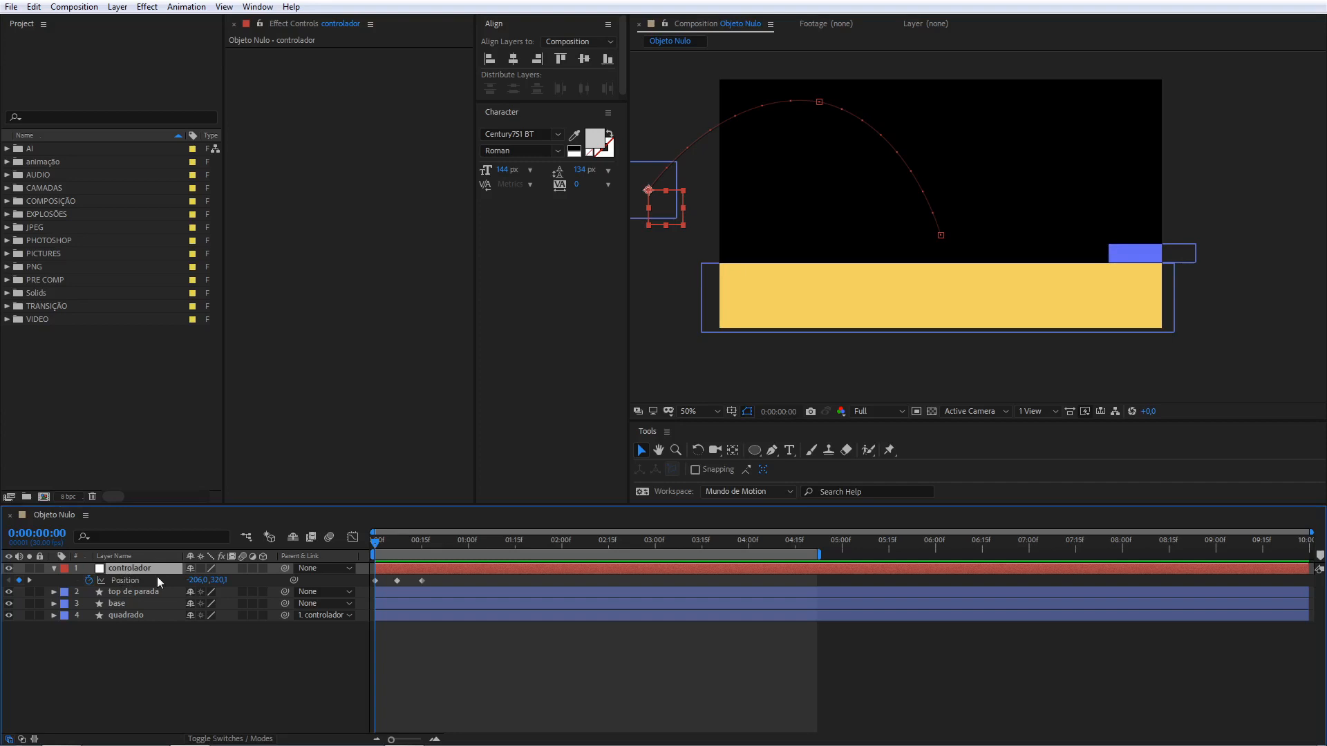
key(shift+r)
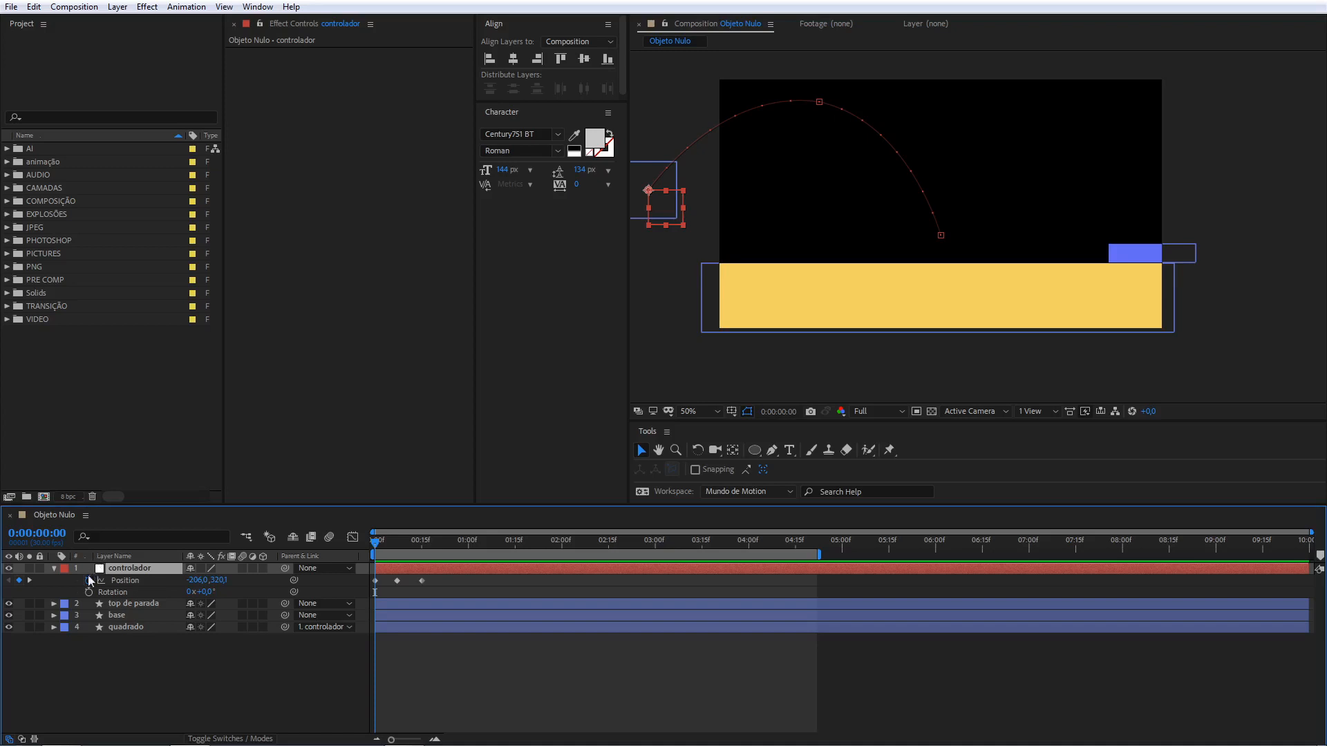
click(90, 593)
click(209, 593)
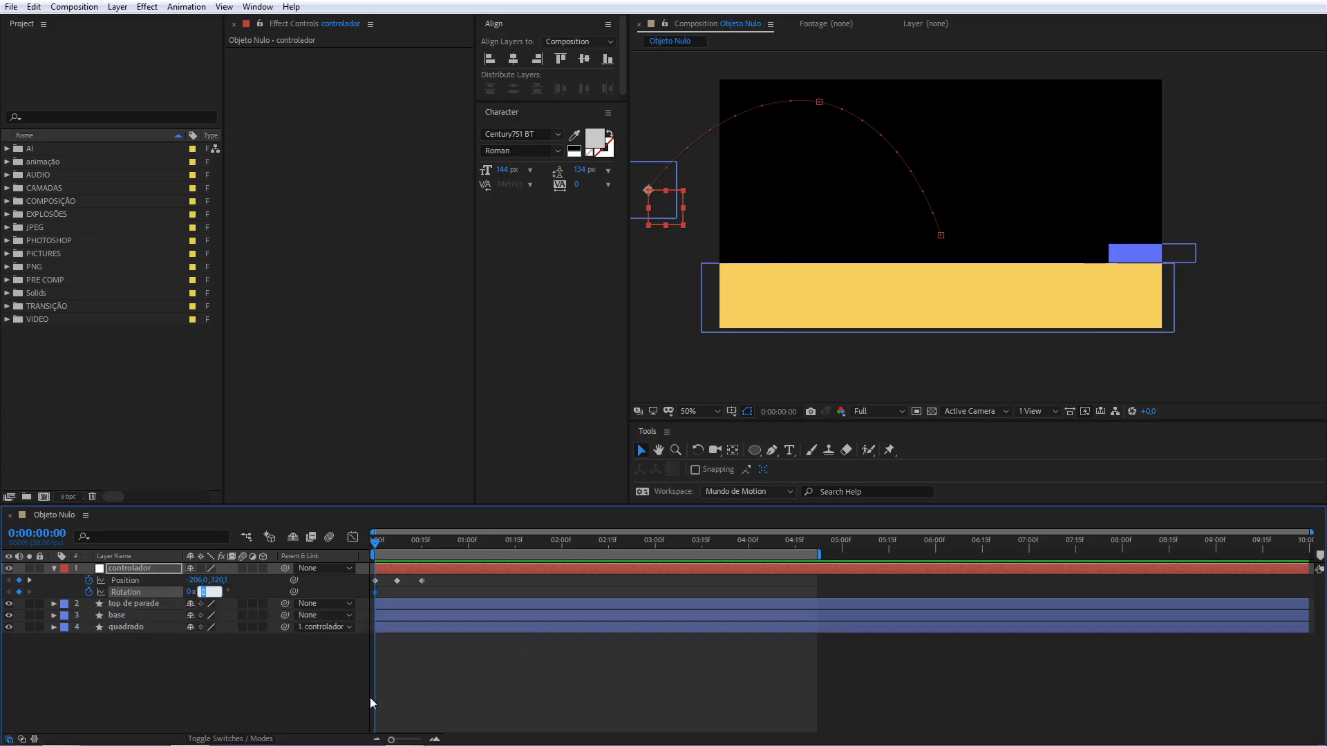
text(-35)
key(Return)
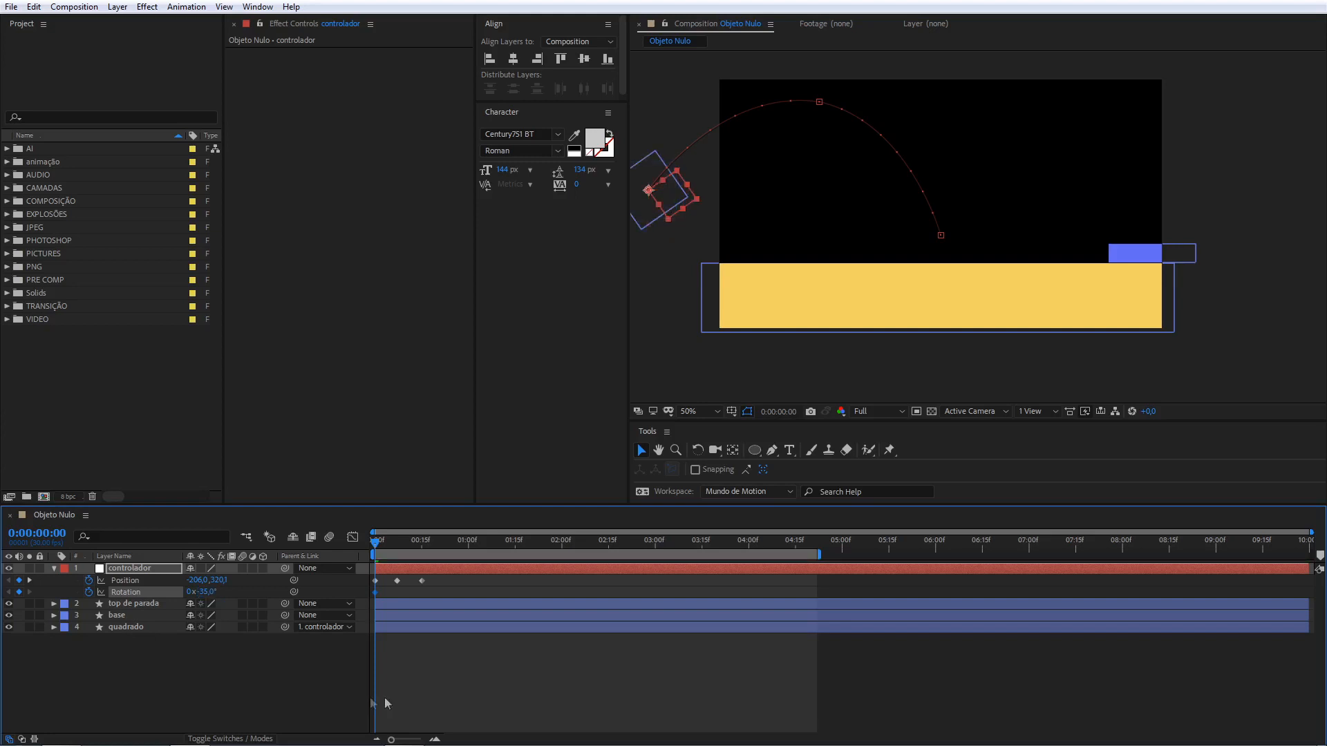
Keyframe controlador's Rotation at 0° at 00:15 and preview the animation from the start.
drag(376, 547, 423, 545)
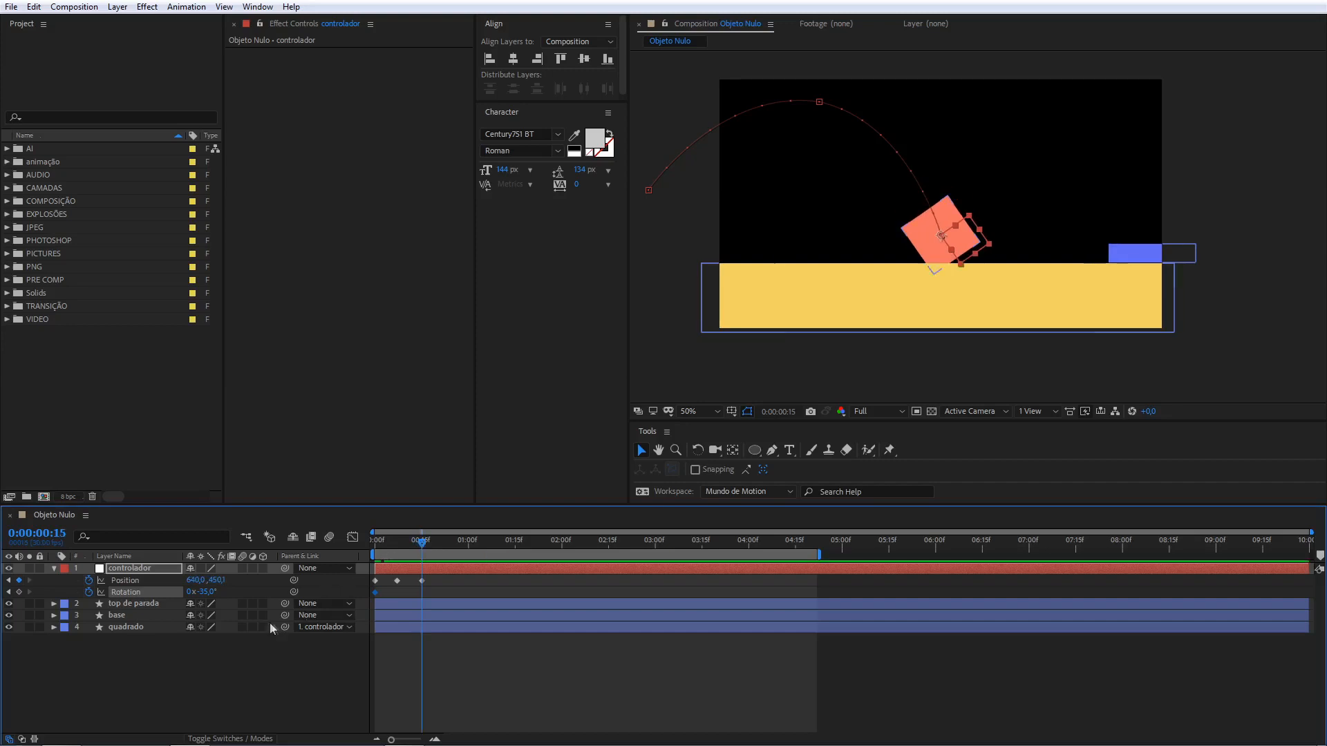
click(206, 593)
text(0)
key(Return)
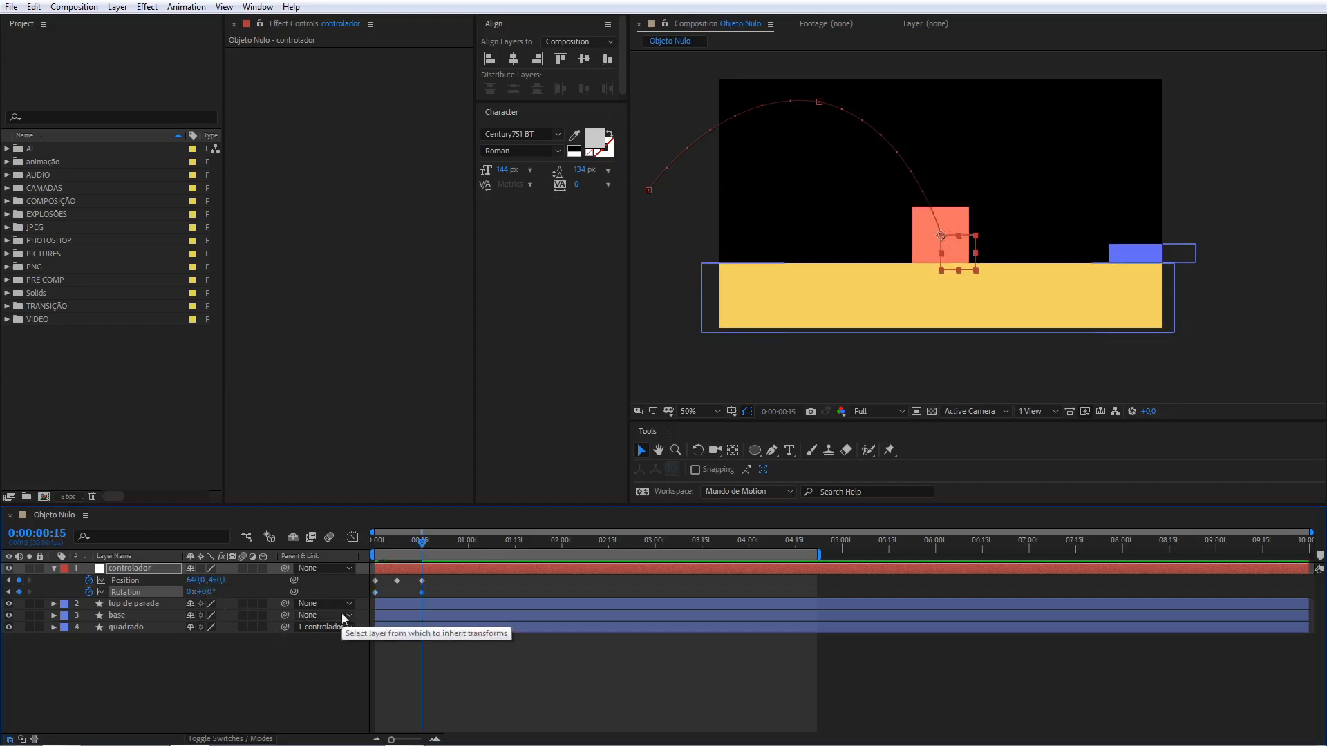
drag(423, 546, 273, 595)
key(space)
key(space)
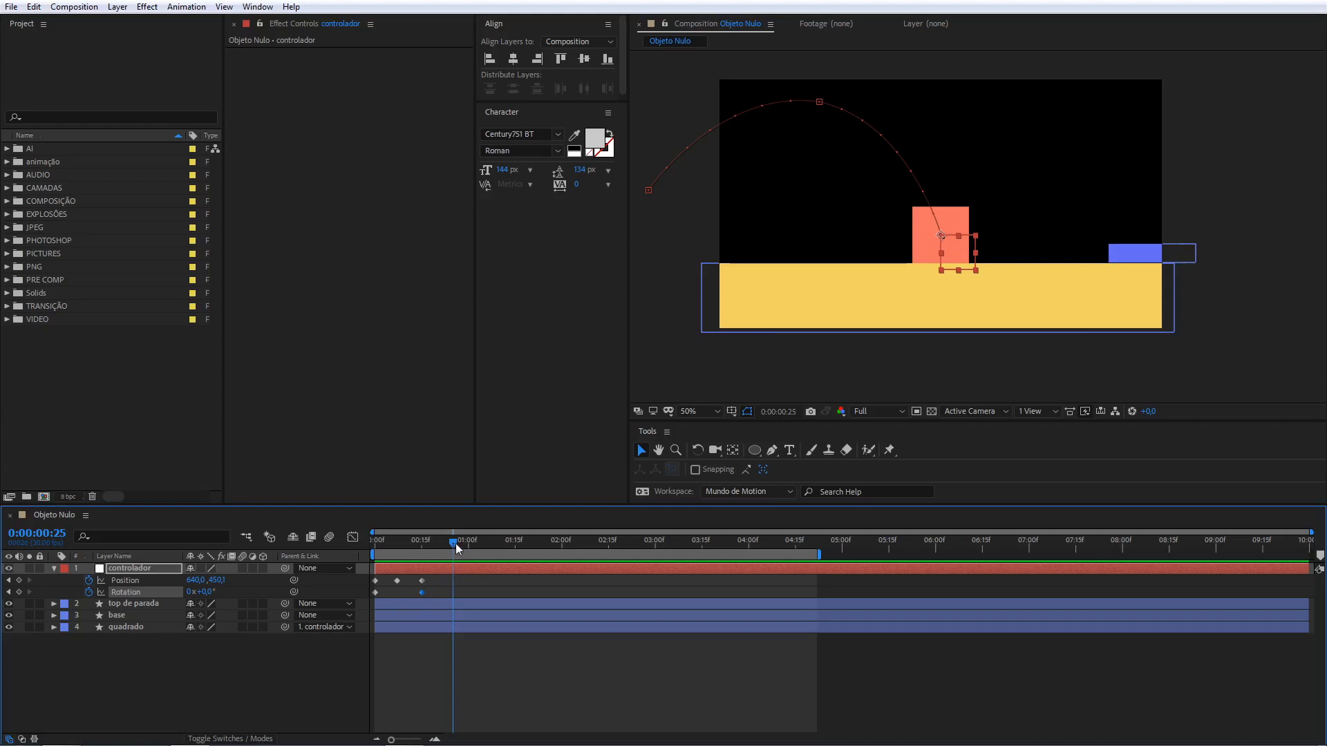
Set controlador's Rotation at time 0 to -1 full turn, keeping the -35°, and preview the spin.
drag(454, 545, 276, 583)
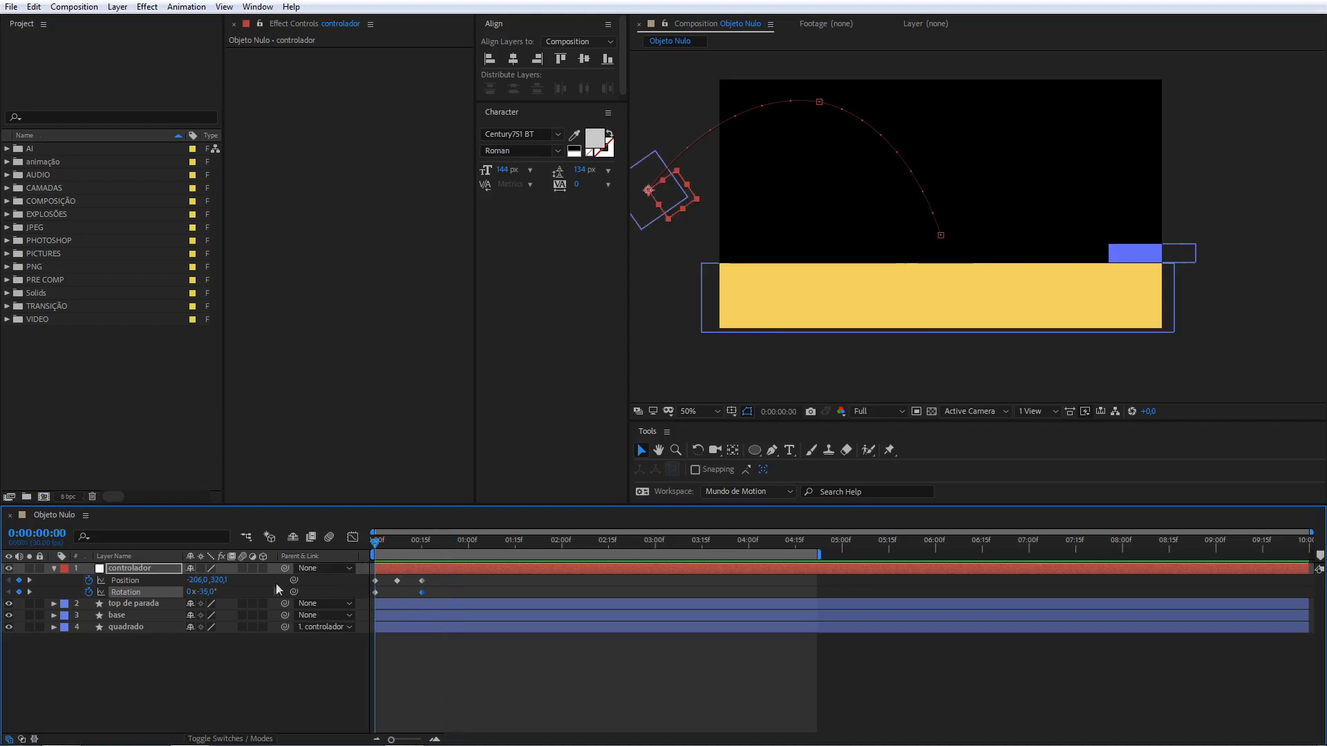
click(197, 593)
text(-1)
key(Return)
key(space)
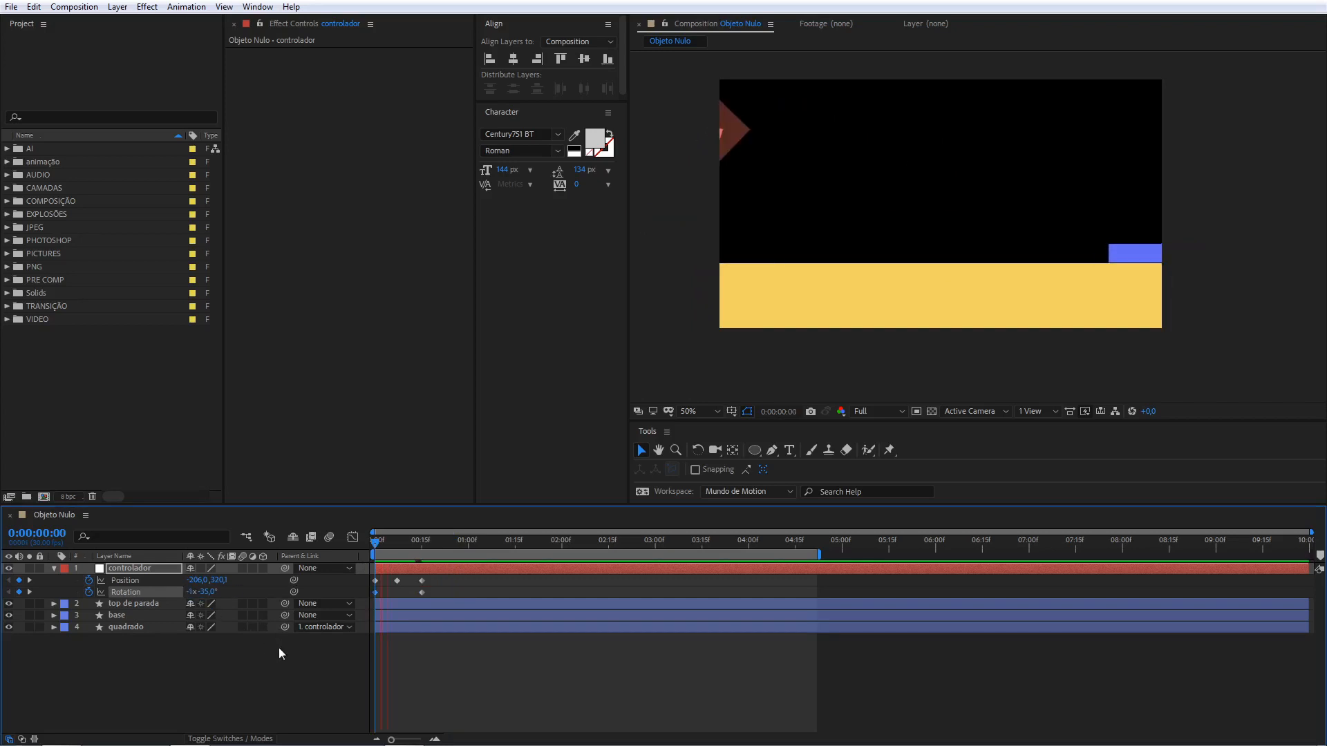
key(space)
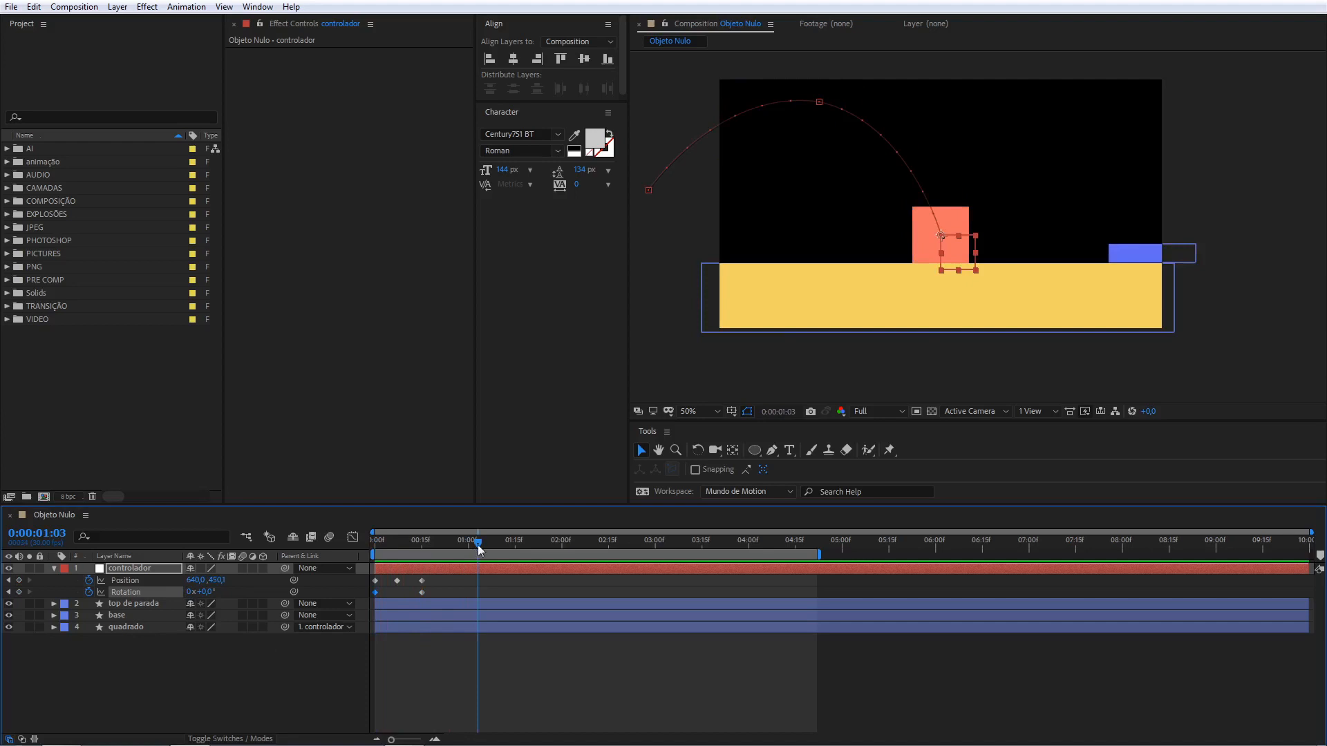
Replay the square's spinning jump from the start, deselect the layers and place the playhead at frame 21.
drag(478, 545, 352, 557)
key(space)
key(space)
drag(467, 549, 359, 554)
key(space)
key(space)
drag(469, 545, 438, 553)
click(226, 711)
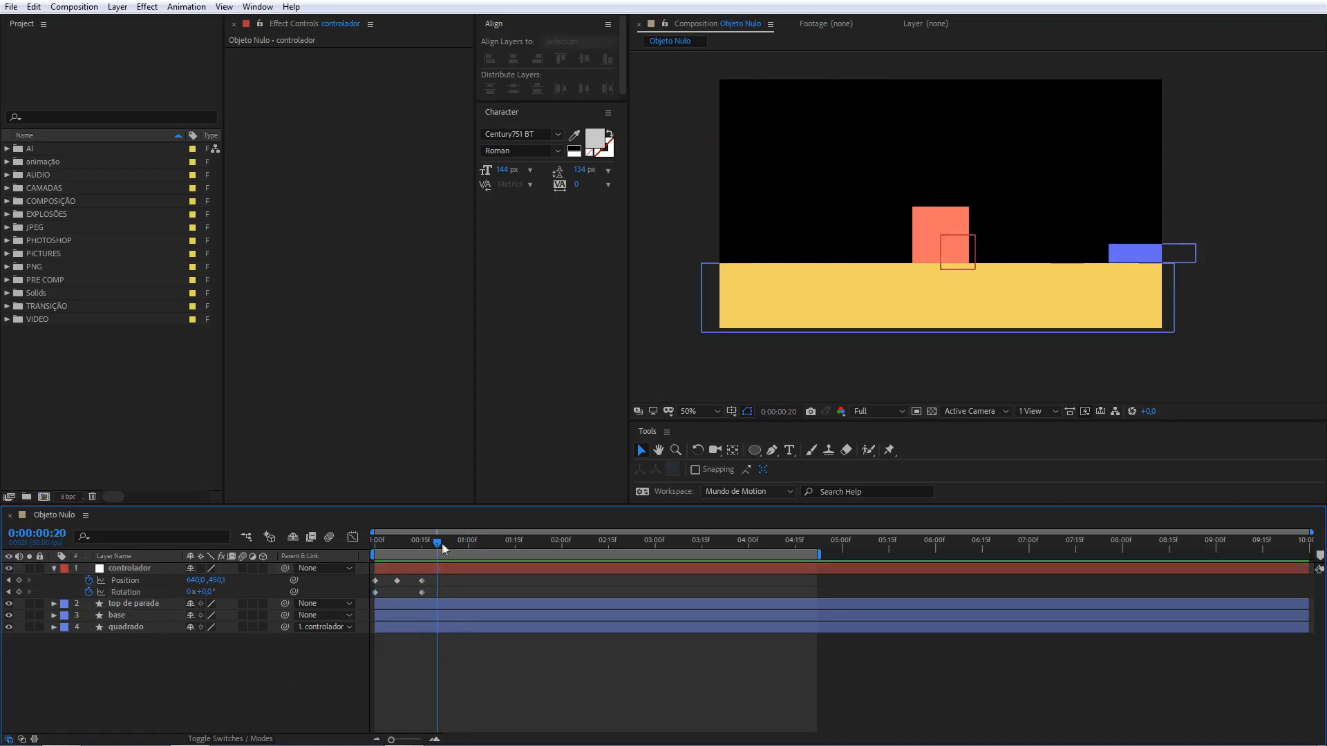
drag(439, 542, 441, 542)
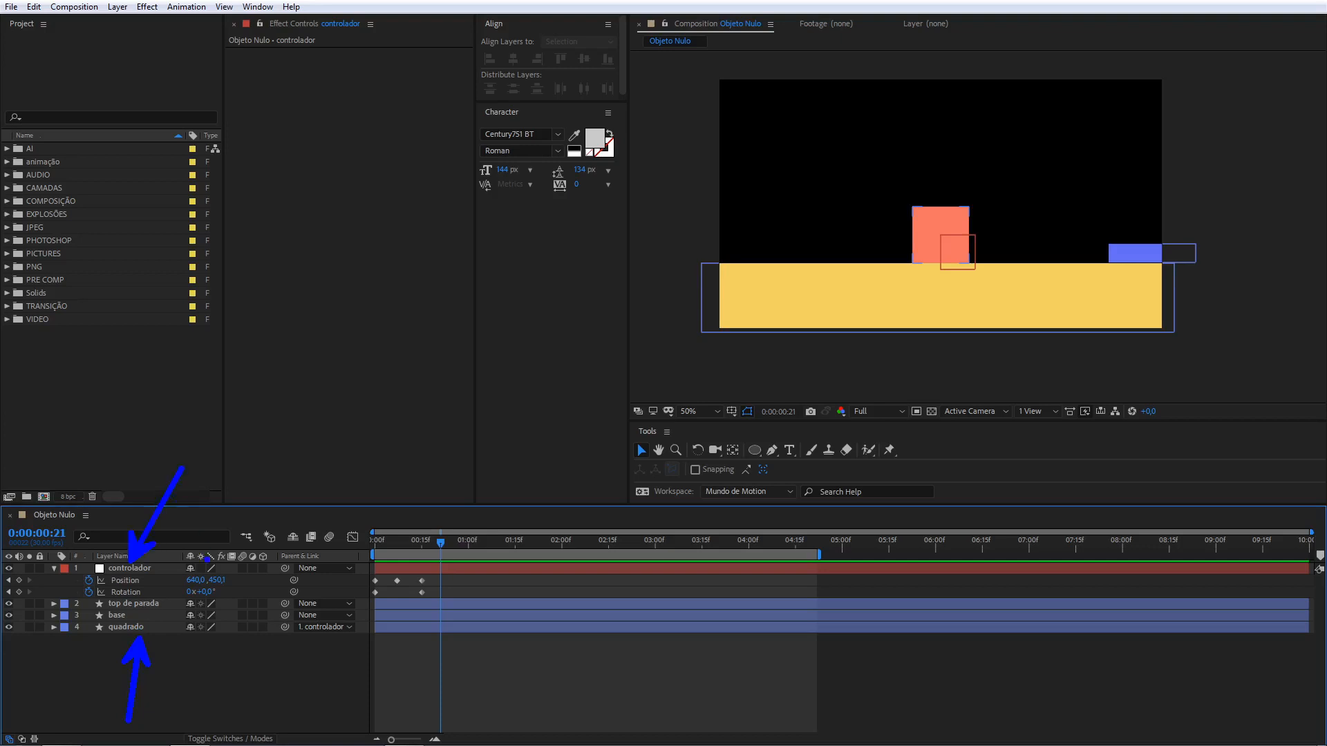
Duplicate the controlador null and rename the copy "rotação 1".
click(127, 568)
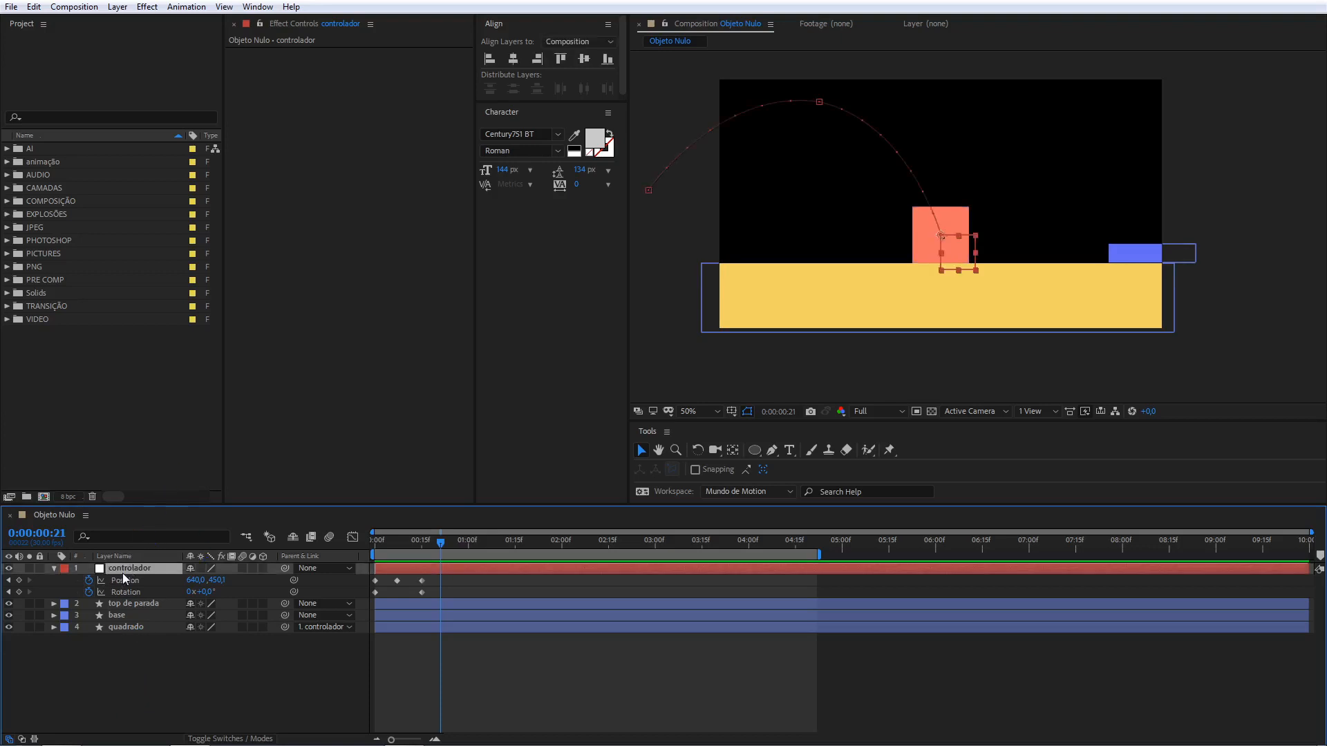
key(ctrl+d)
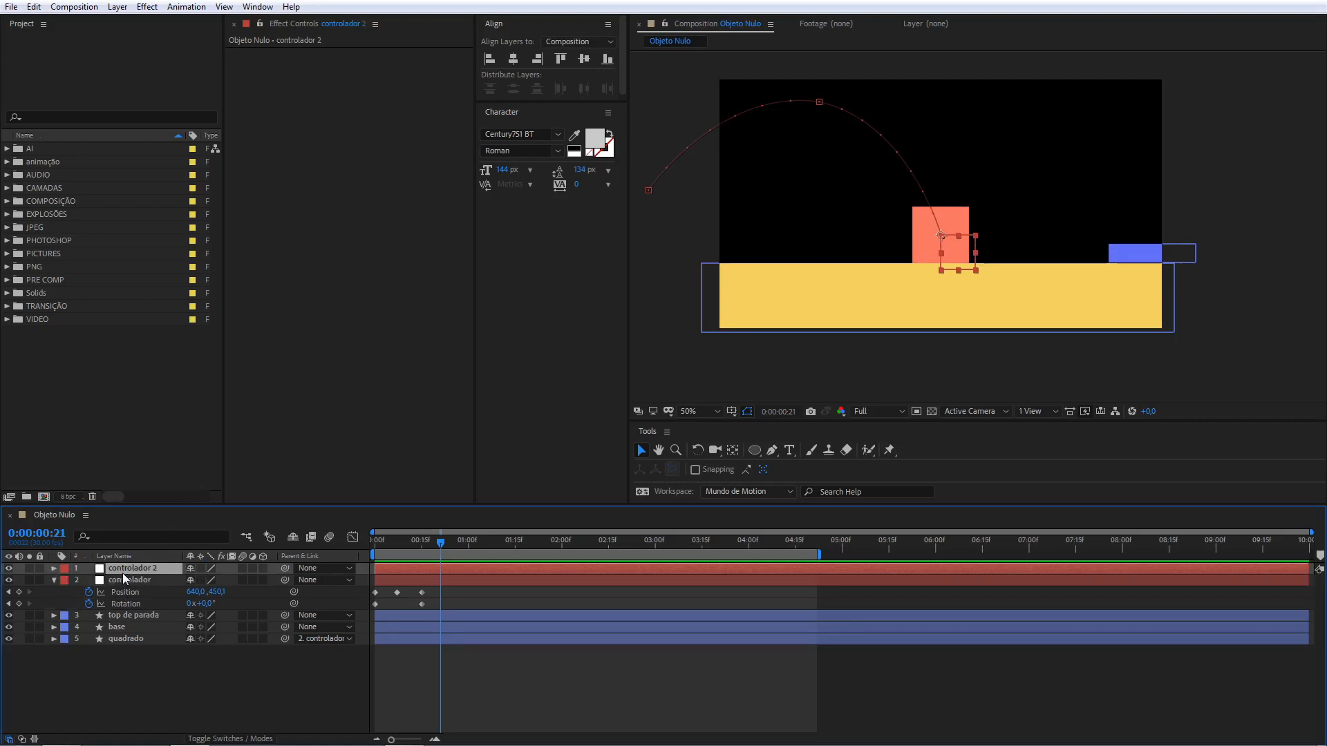
key(Return)
text(rotação 1)
key(Return)
Remove all Position and Rotation keyframes from the rotação 1 null.
key(p)
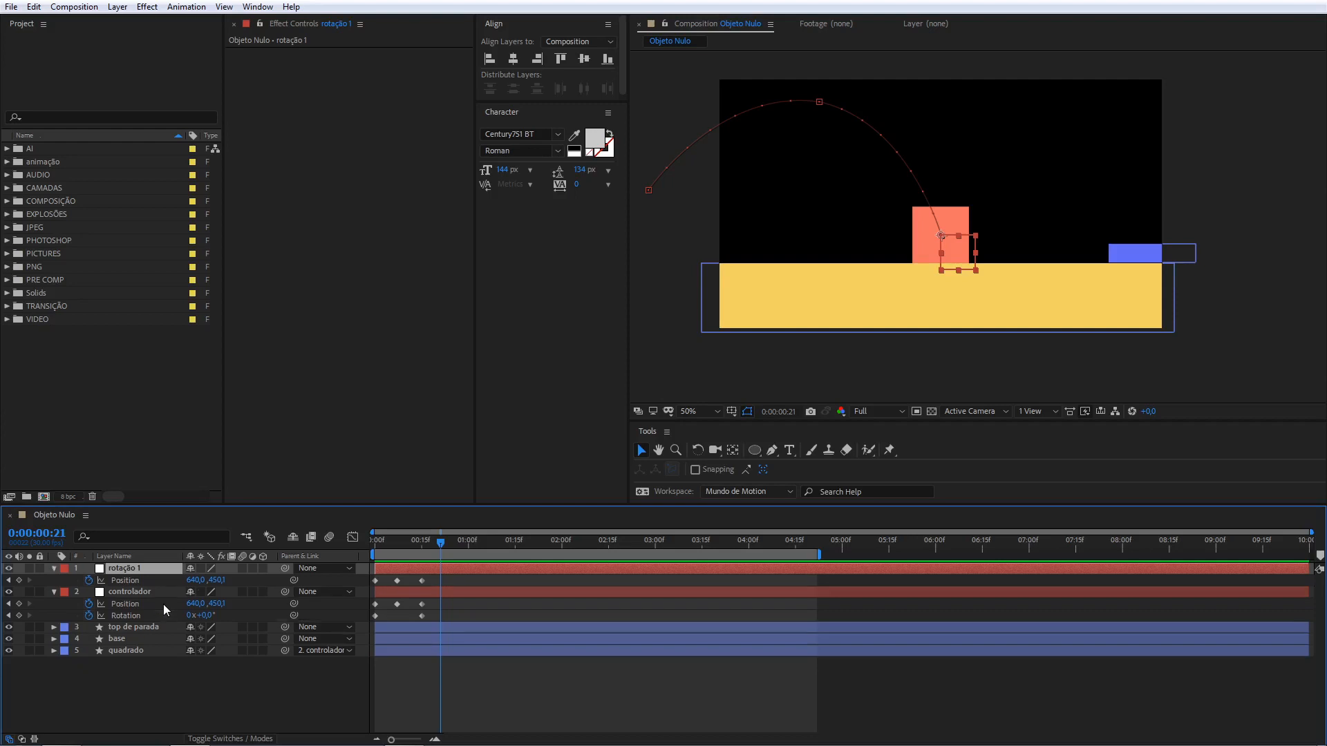
click(88, 580)
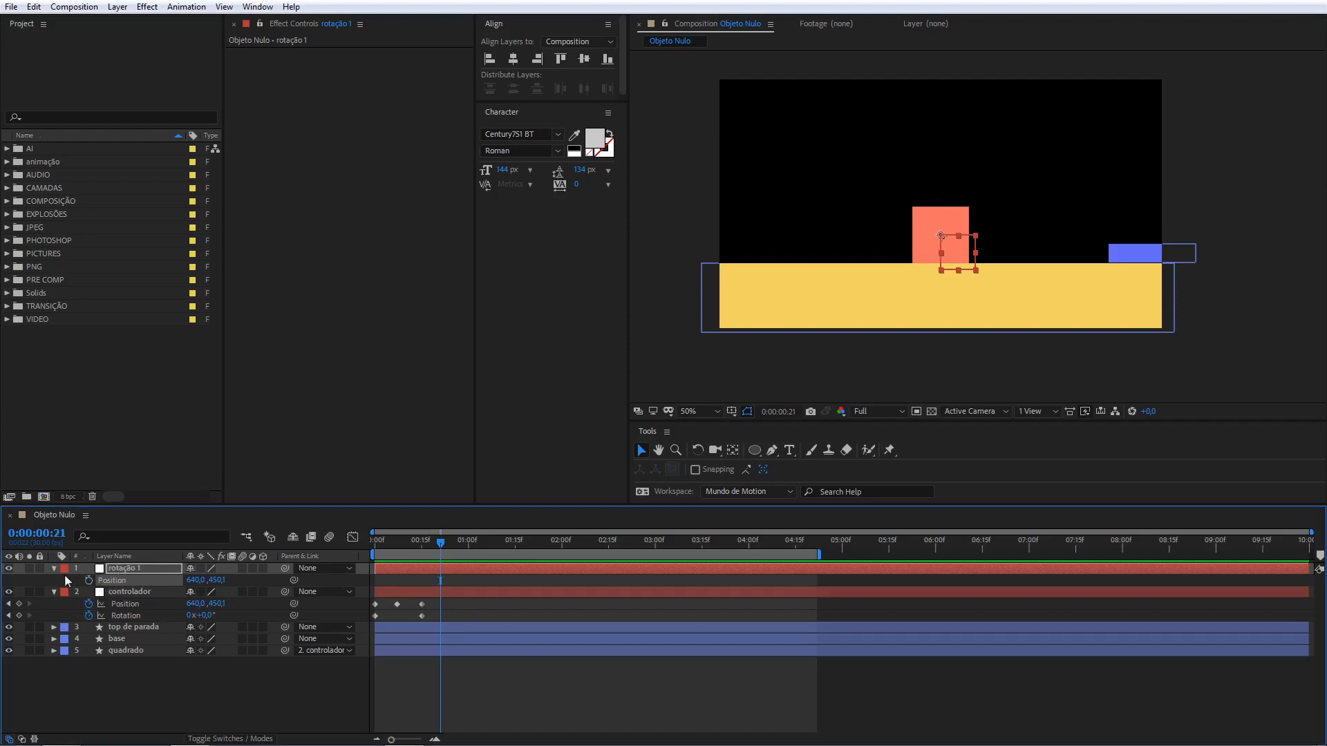
click(129, 568)
key(r)
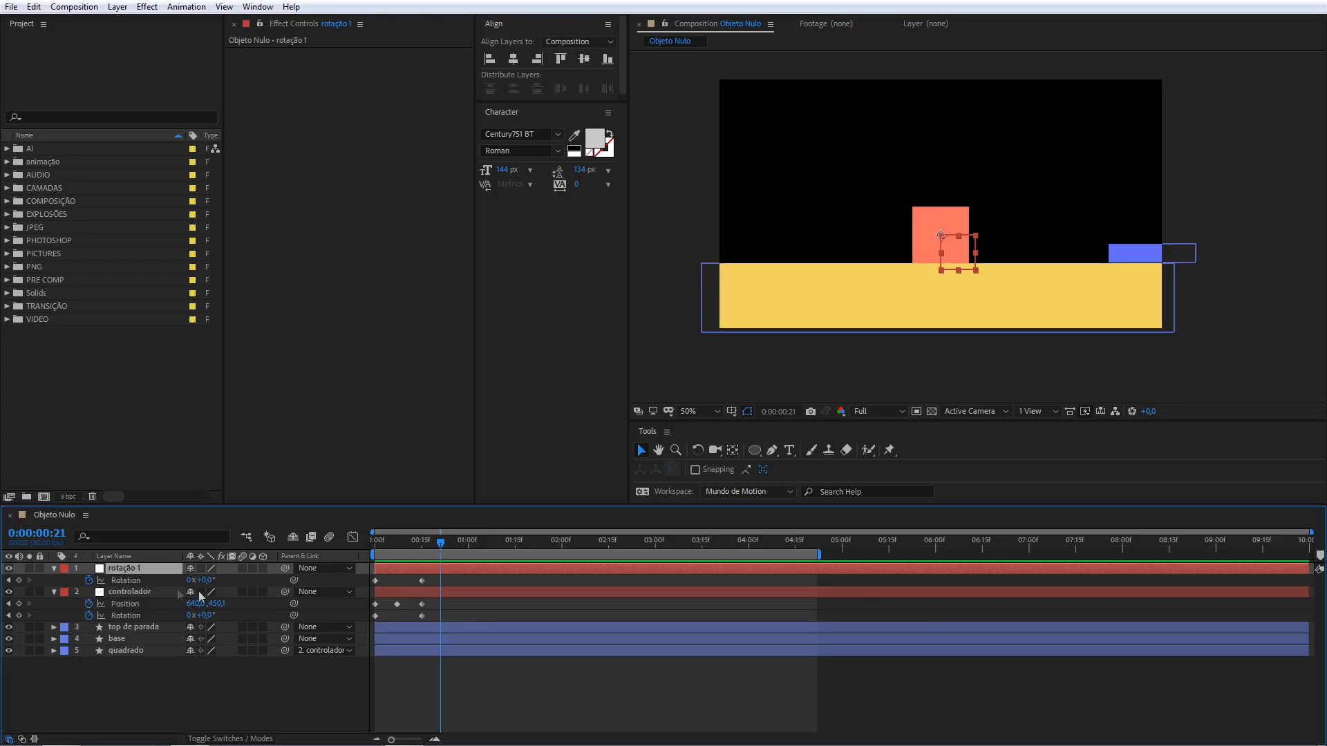
click(88, 581)
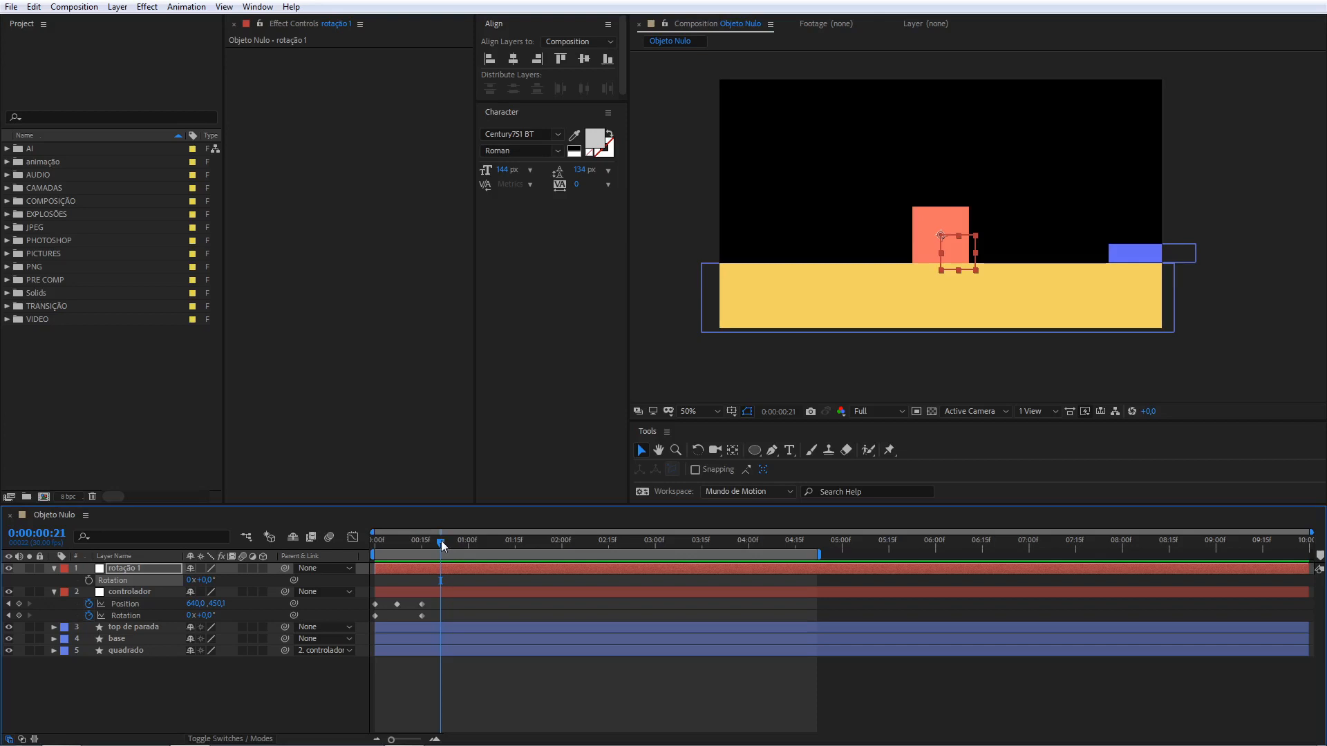
Trim the start of the rotação 1 layer to 00:15.
drag(441, 542, 423, 550)
key(Return)
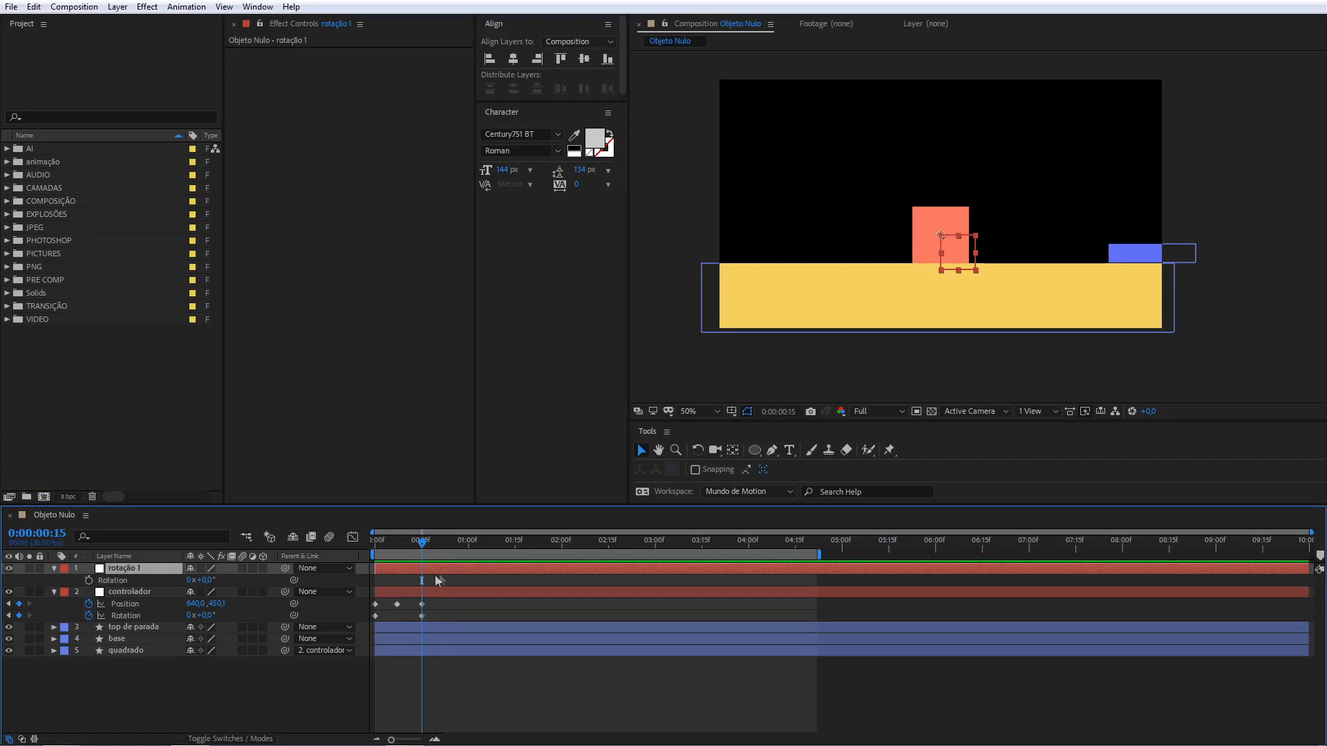
key(alt+bracketleft)
Place rotação 1's anchor point on the orange square's bottom-right corner and parent controlador to rotação 1.
drag(963, 262, 840, 200)
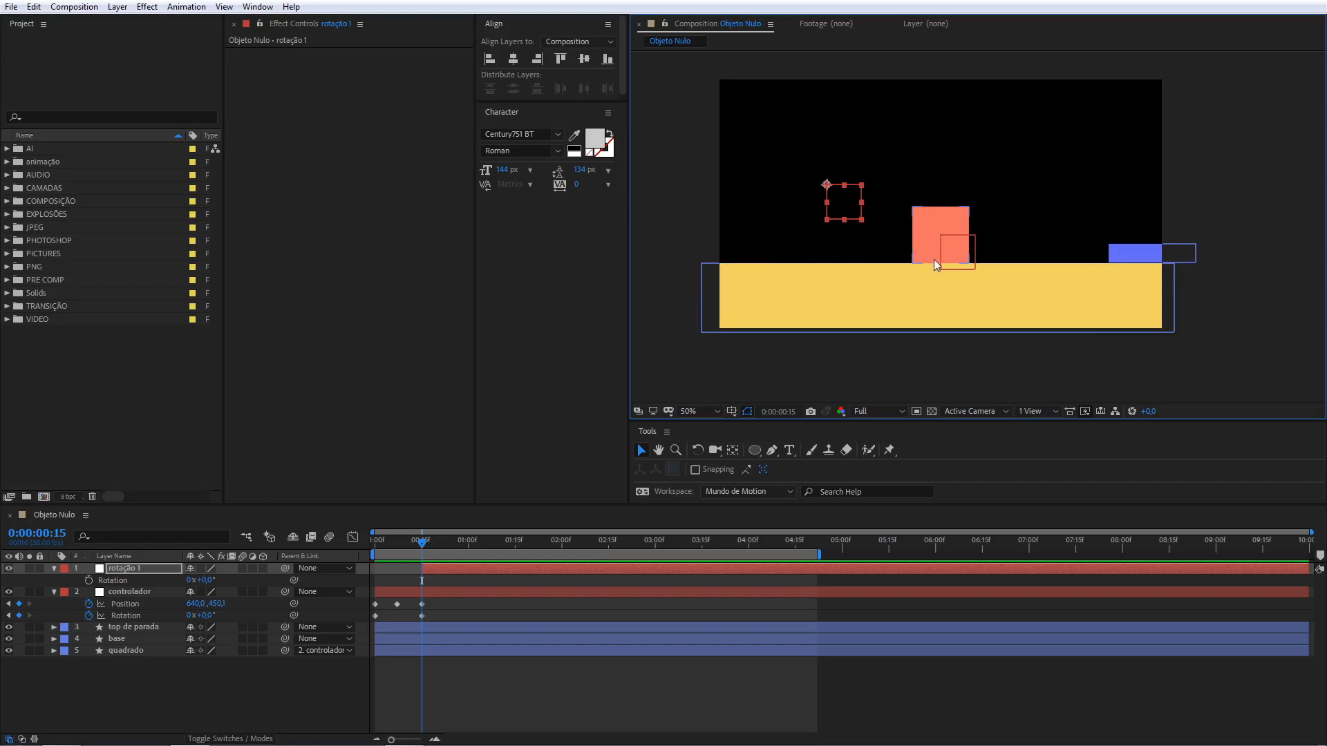
scroll(955, 254, up, 5)
key(space)
drag(881, 274, 862, 125)
drag(823, 273, 803, 194)
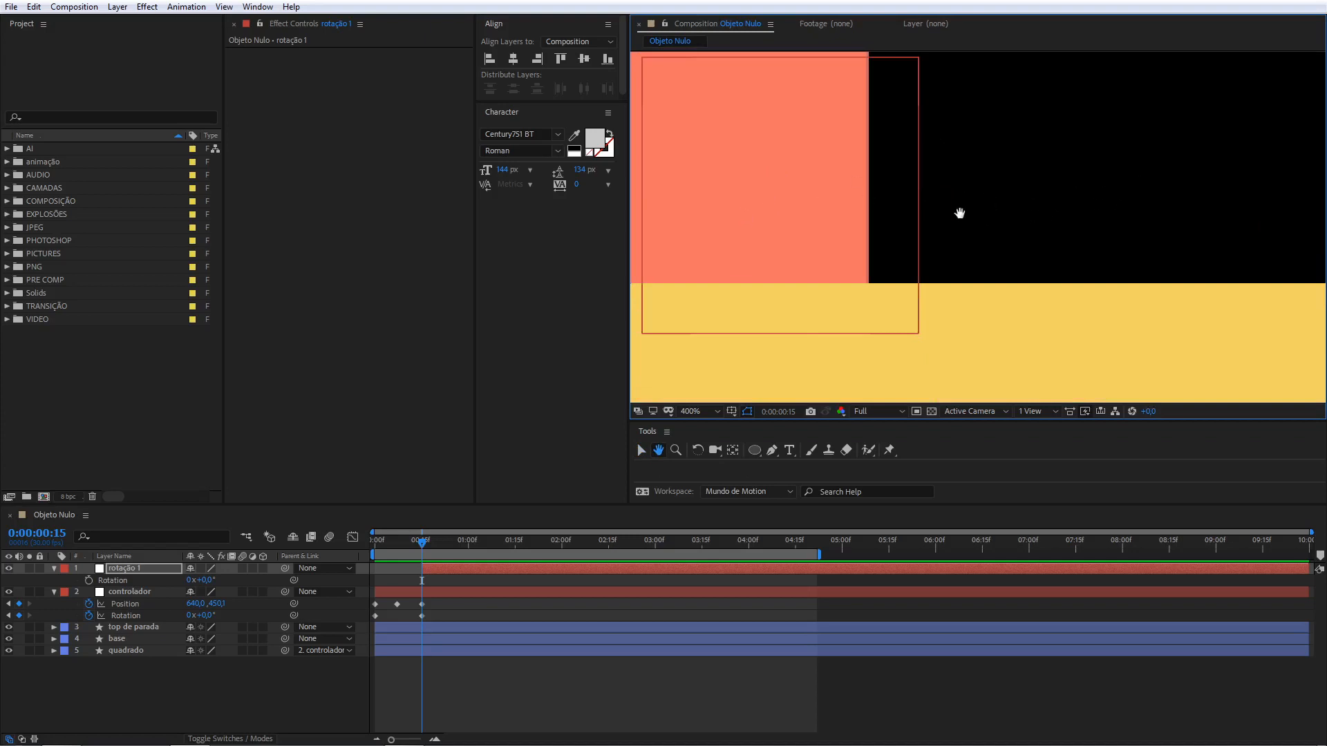
scroll(960, 213, down, 4)
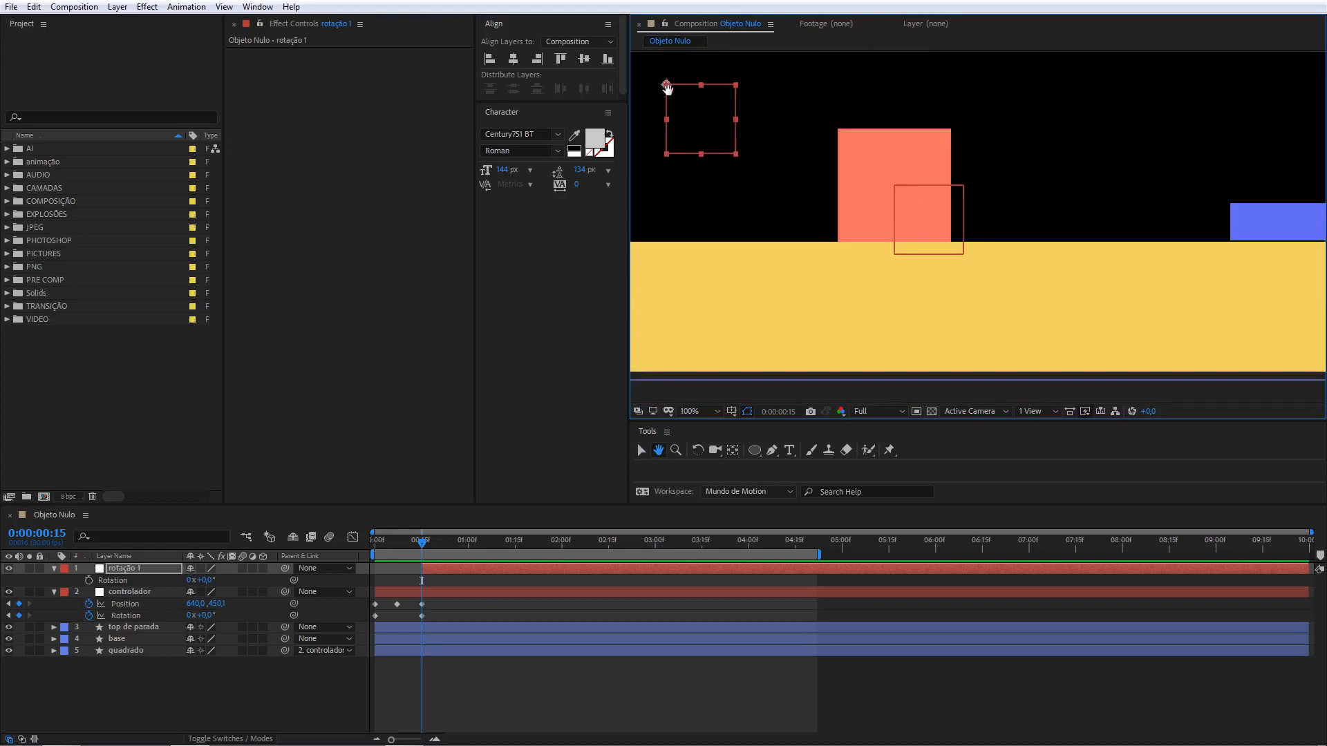
drag(667, 88, 951, 242)
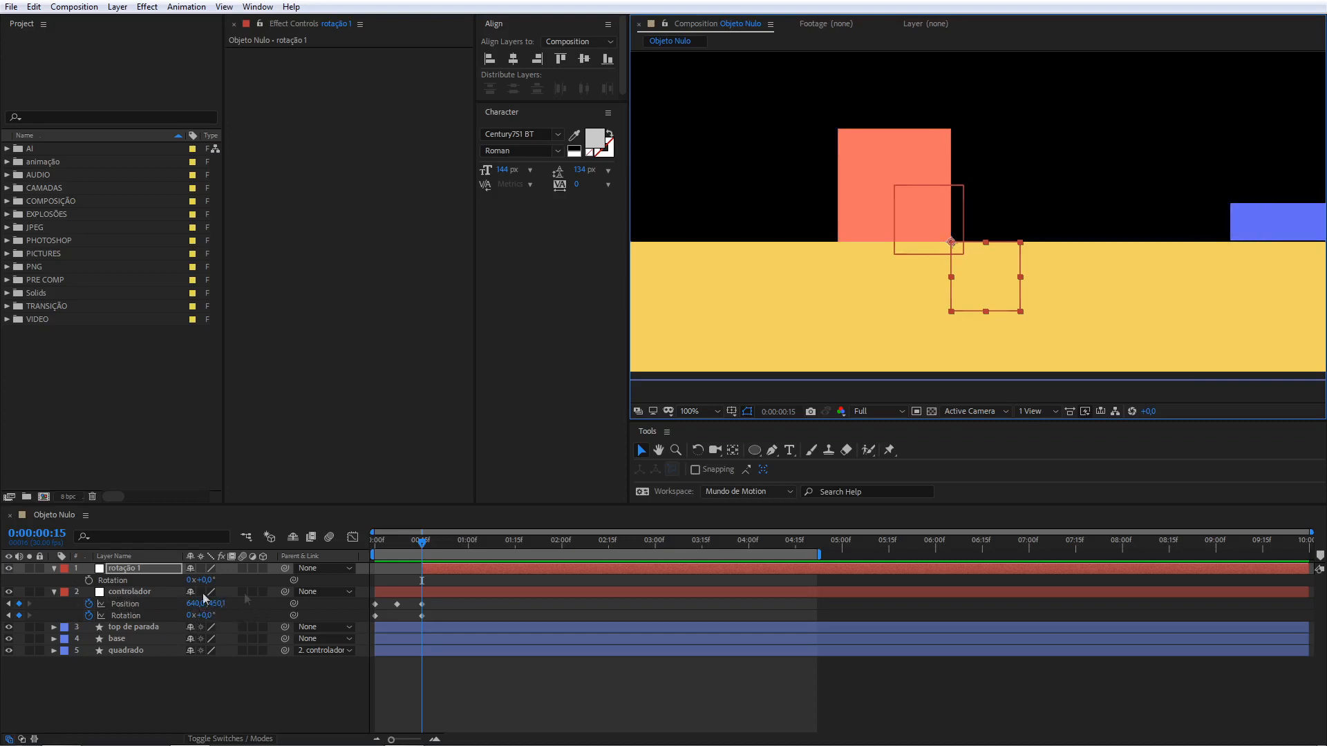
drag(285, 592, 143, 571)
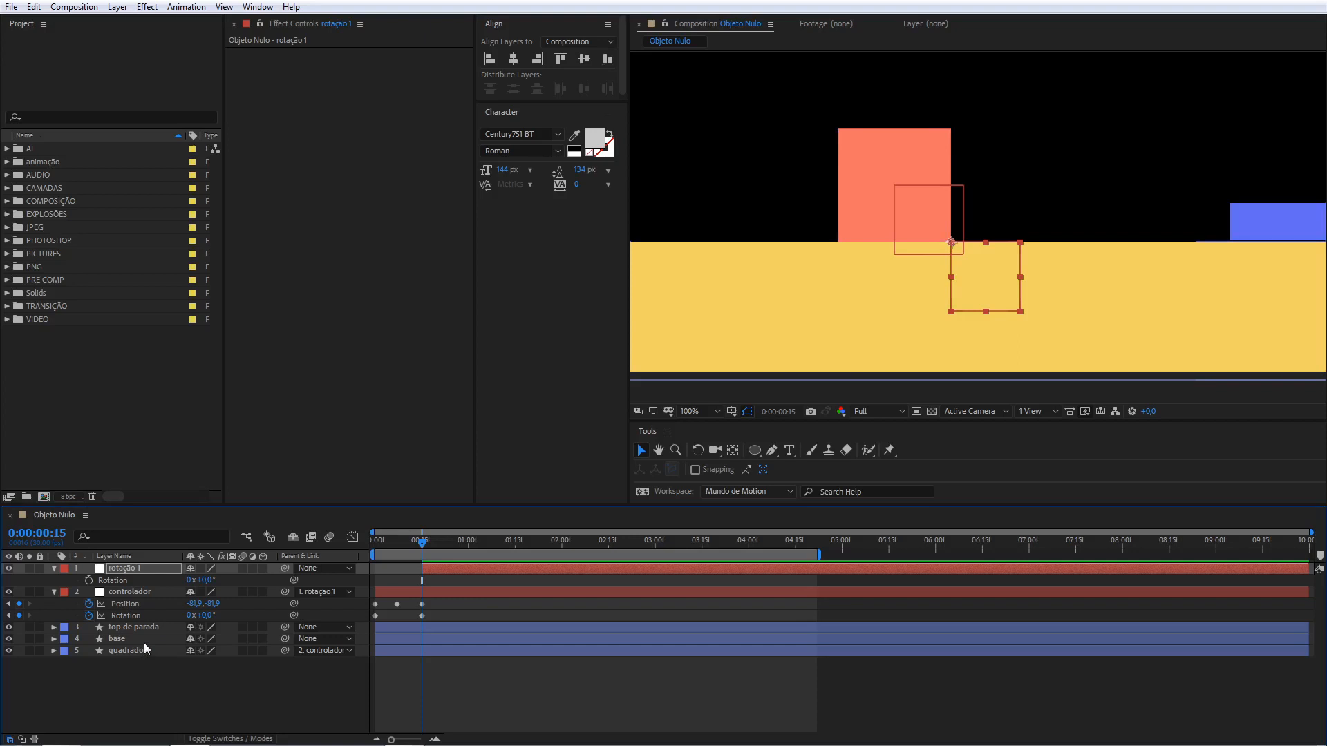
Keyframe rotação 1's Rotation at 0° at 00:15 and 90° at 00:21 to tip the square over its corner.
click(89, 580)
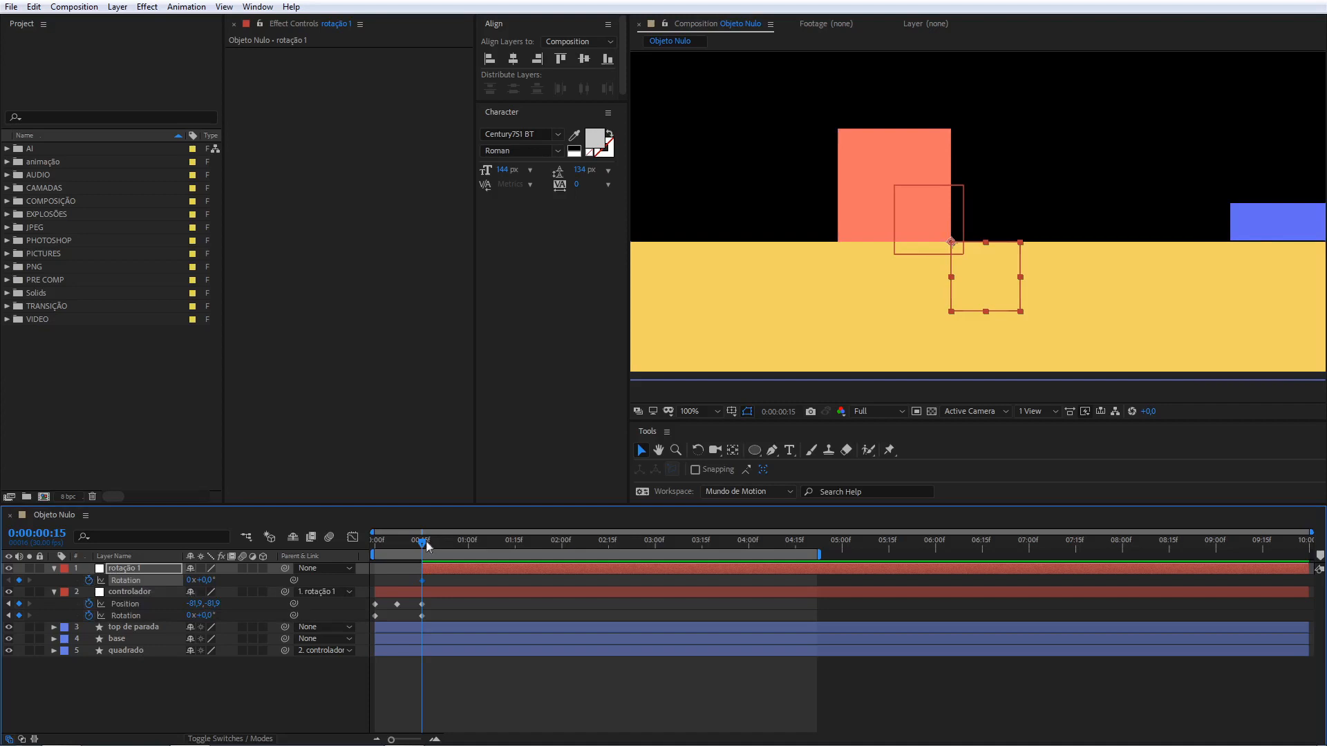
drag(423, 542, 441, 542)
click(205, 580)
text(90)
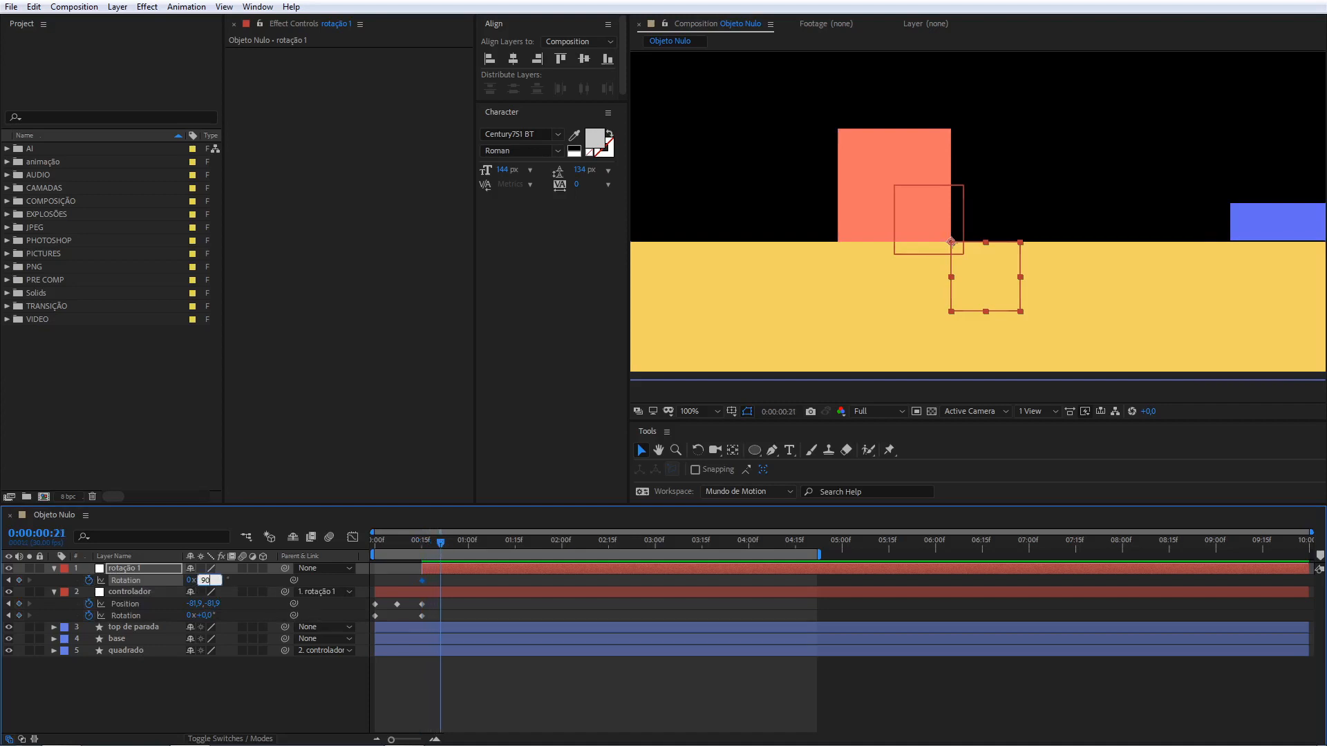
key(Return)
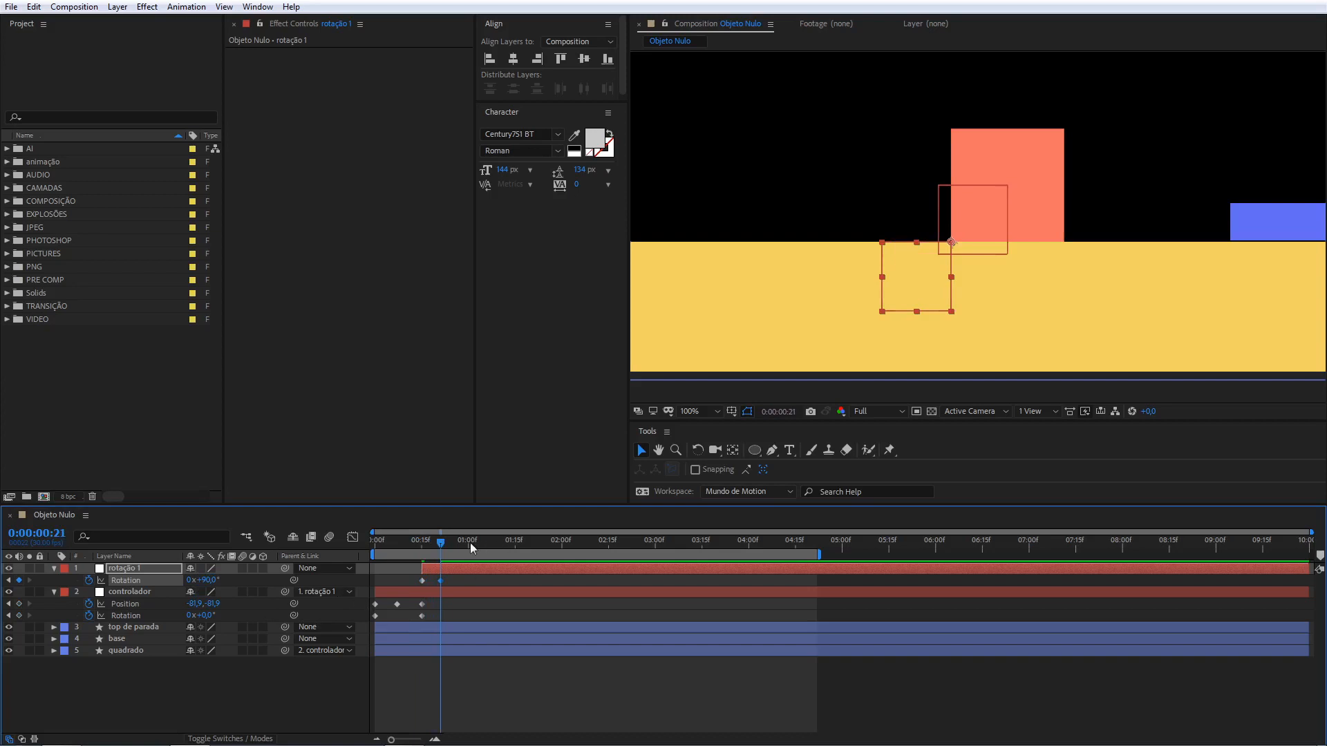
scroll(893, 286, down, 1)
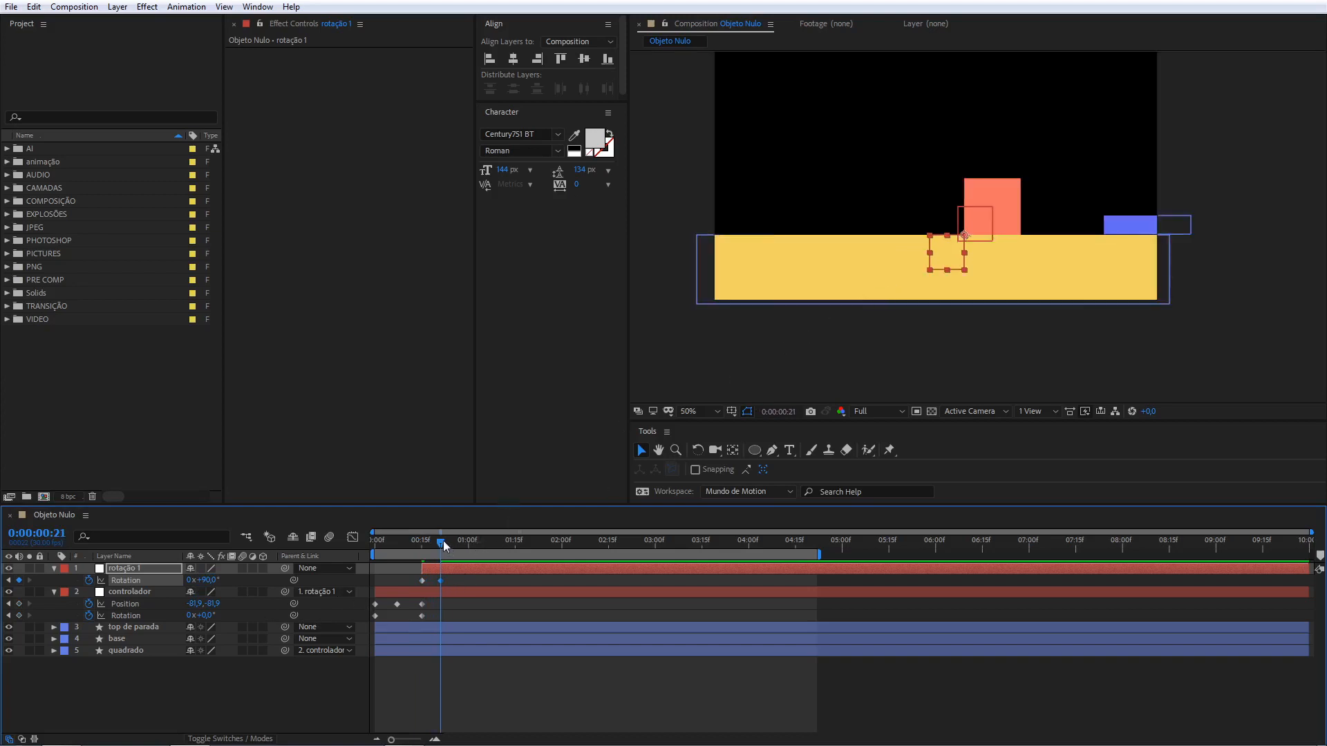
Preview the square's jump and corner roll from the start, and return to 00:21.
drag(443, 541, 360, 554)
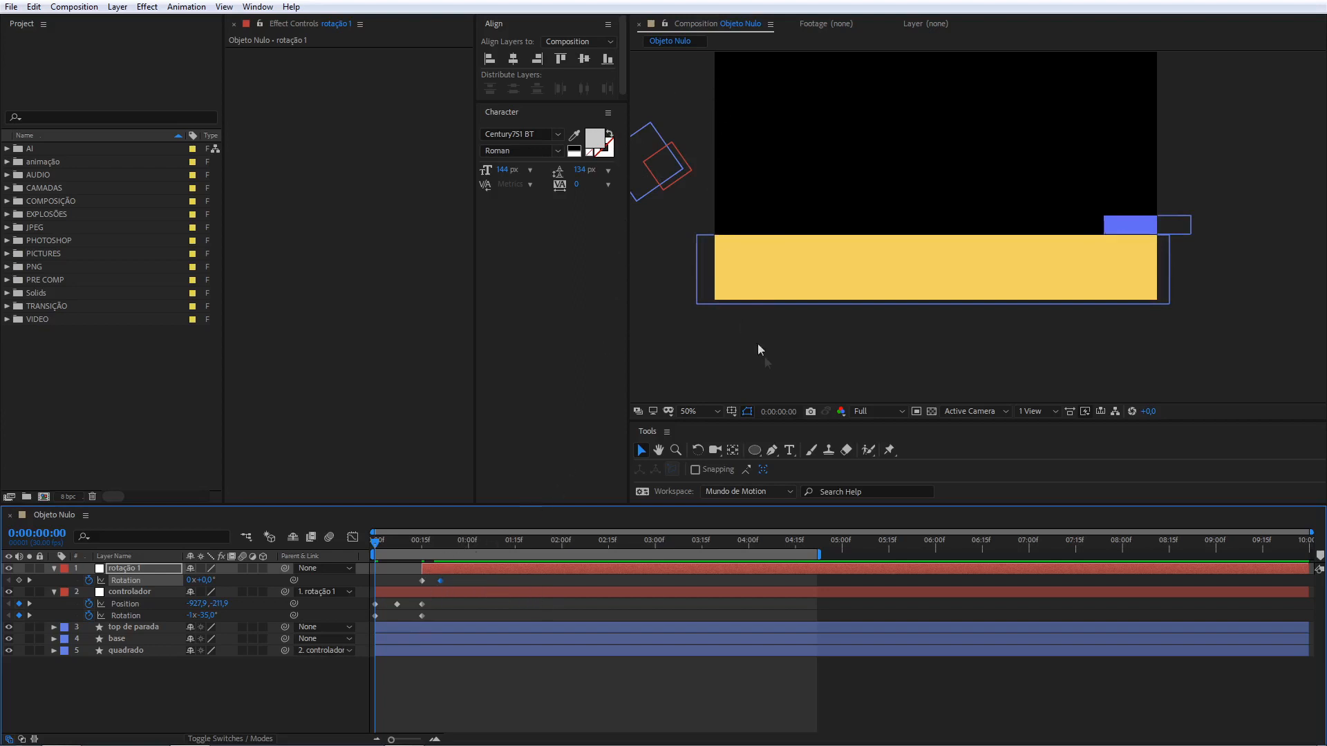
key(space)
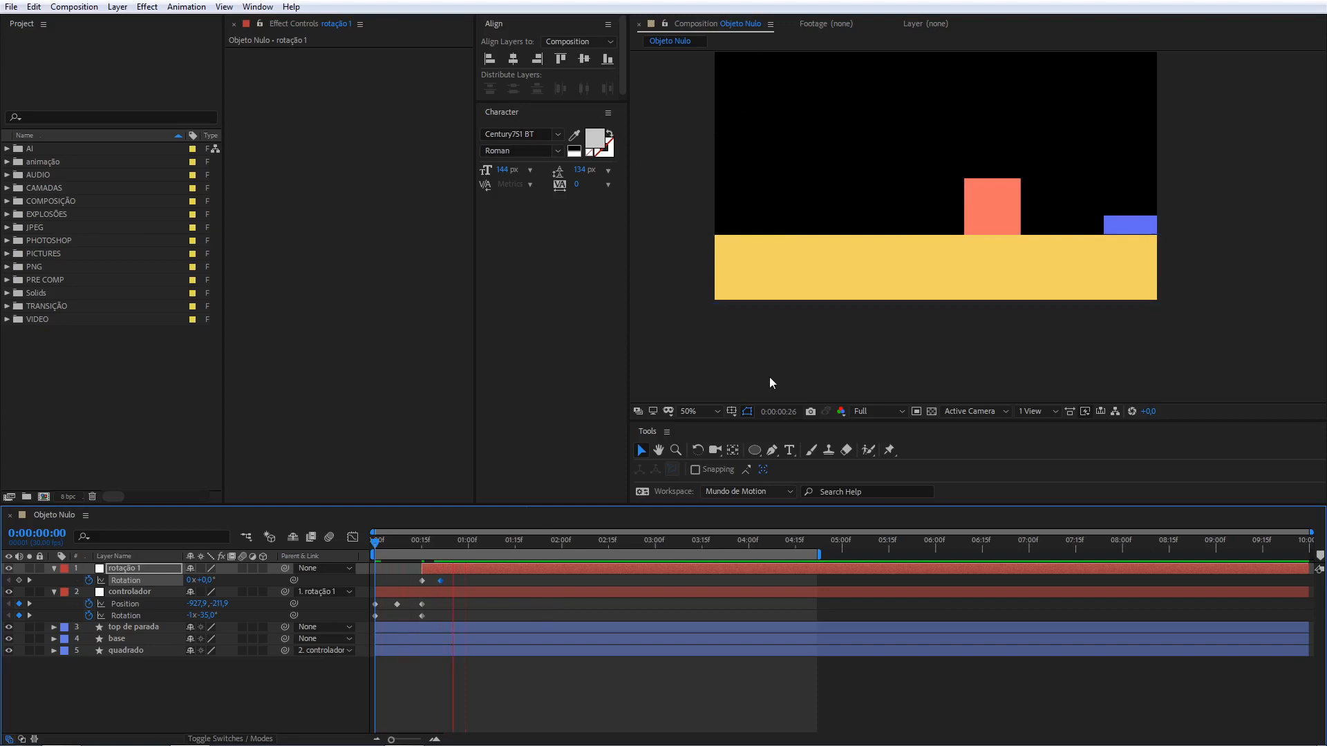
drag(480, 546, 438, 563)
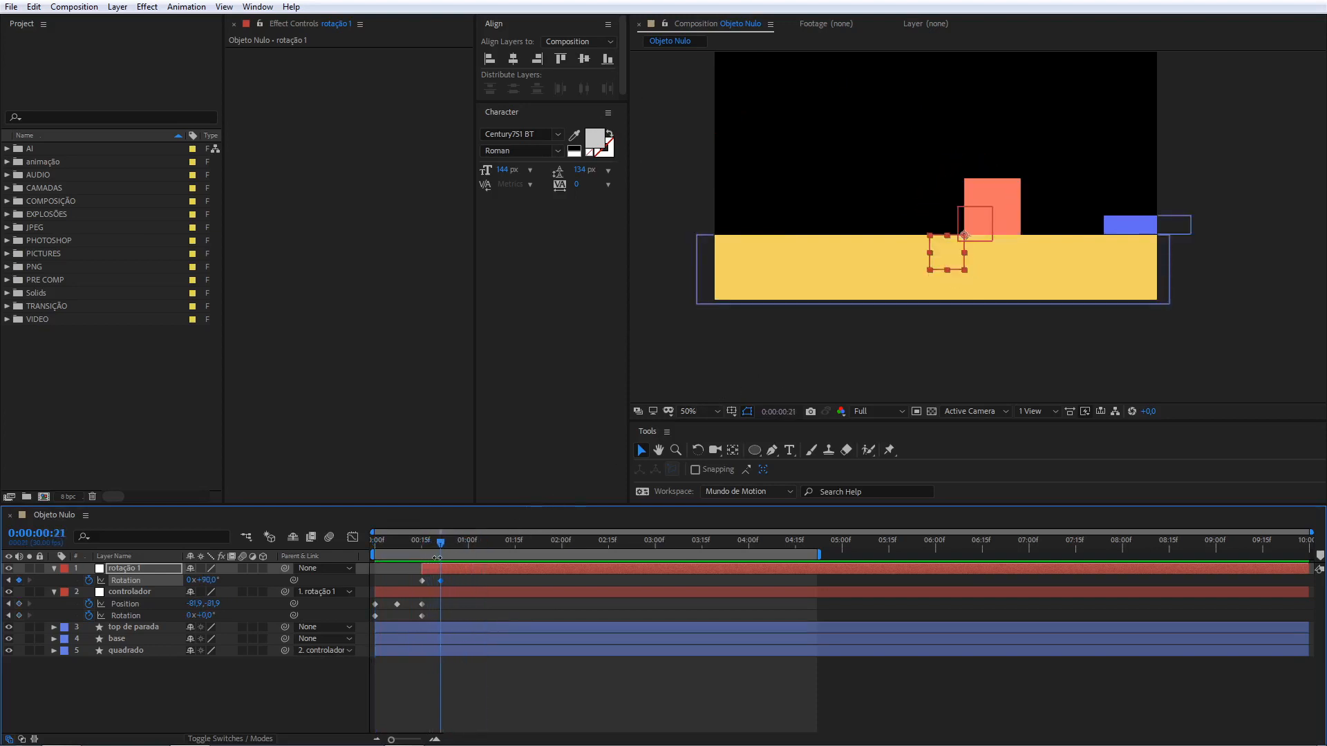
Duplicate rotação 1, place the copy on the tipped square's bottom-right corner, and start its layer at 00:21.
click(128, 570)
key(ctrl+d)
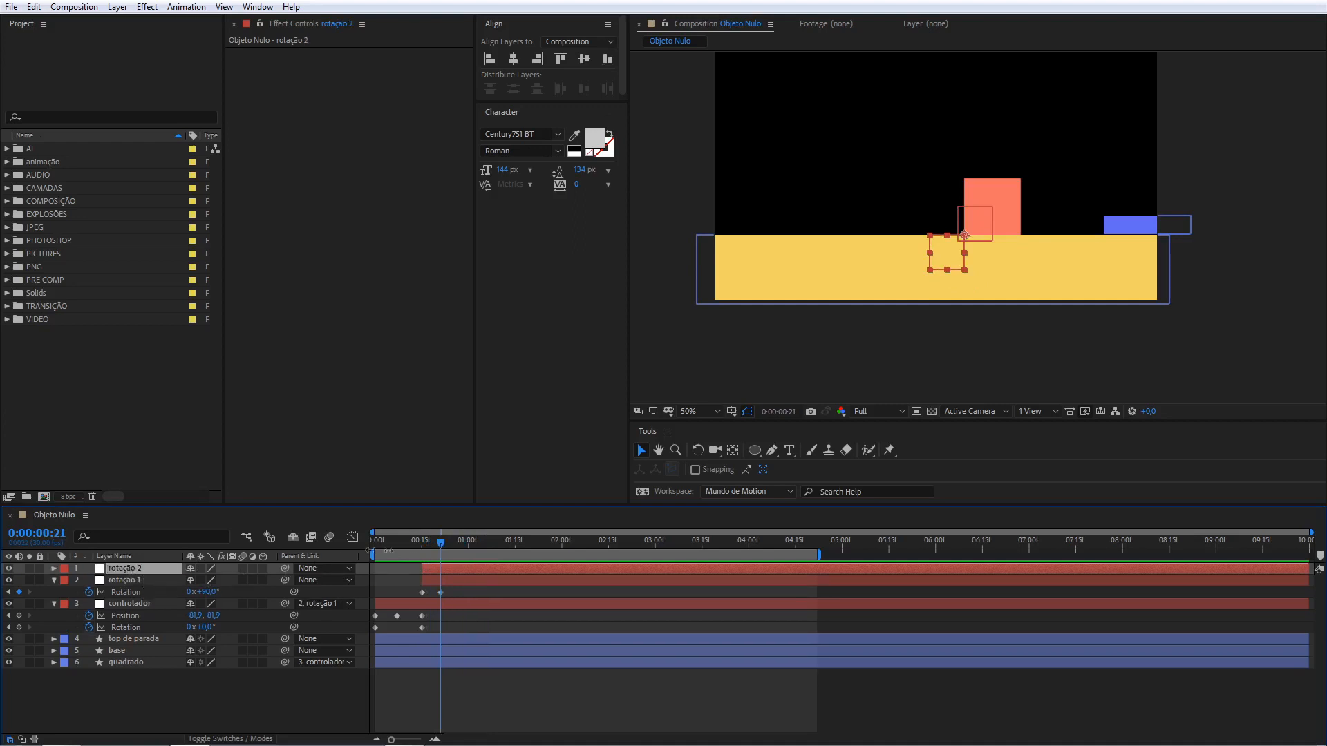
mouse_move(431, 569)
mouse_down()
mouse_move(453, 566)
mouse_move(430, 571)
mouse_up()
drag(944, 253, 833, 176)
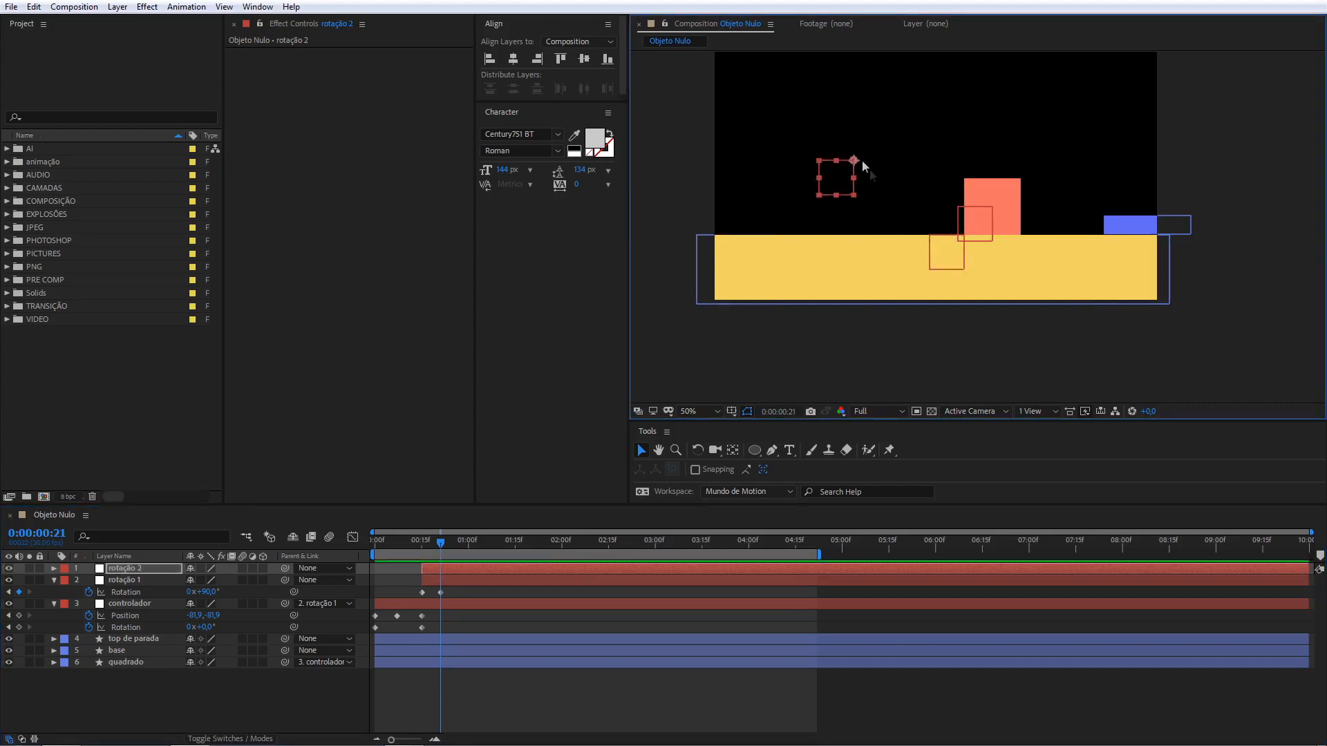
drag(855, 159, 1021, 237)
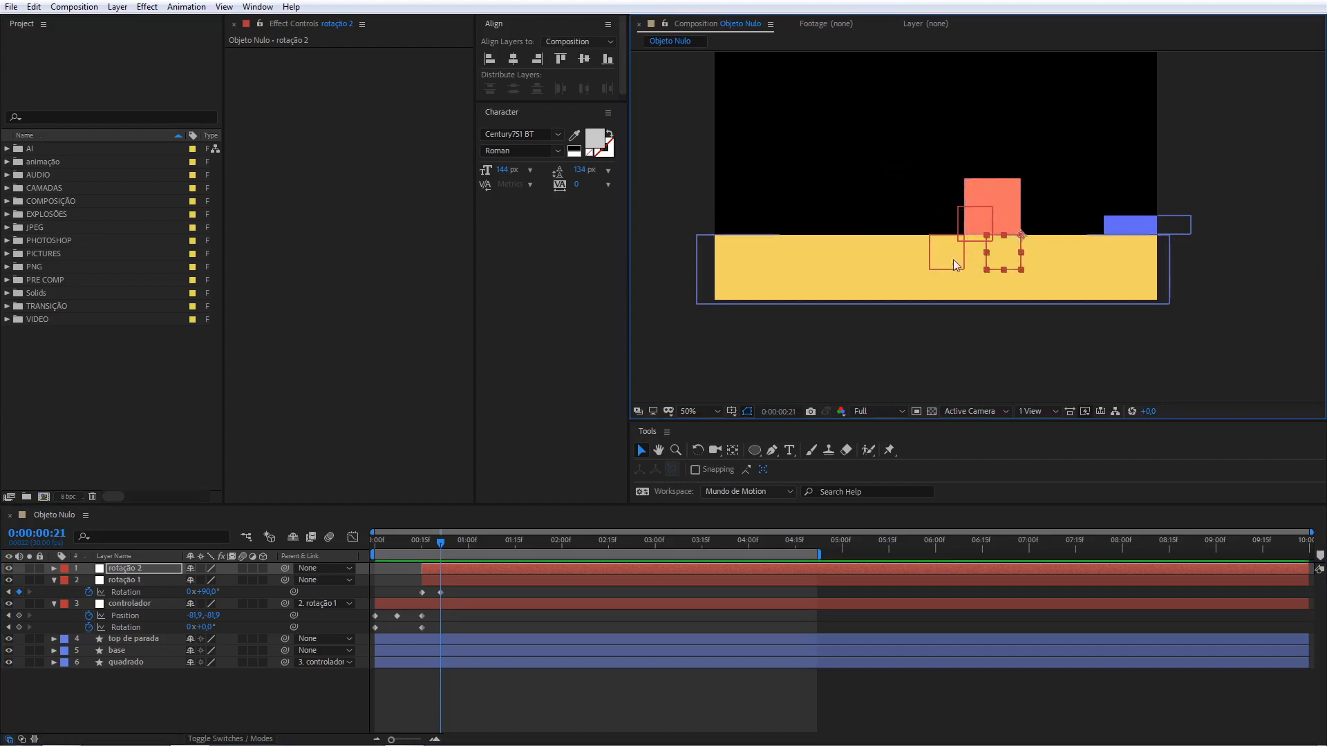
drag(450, 570, 466, 567)
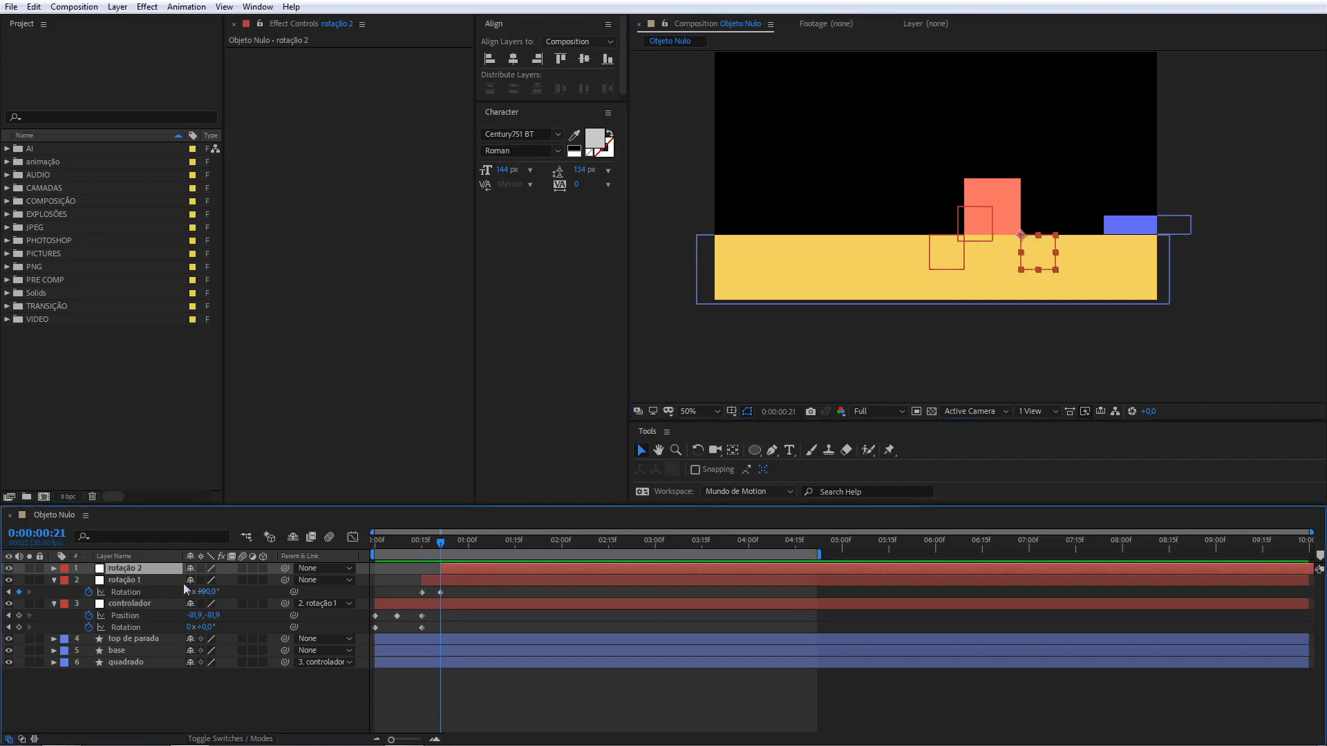
Parent rotação 1 to rotação 2 and preview the square's consecutive rolls from the start.
drag(284, 580, 144, 568)
drag(441, 537, 360, 554)
key(space)
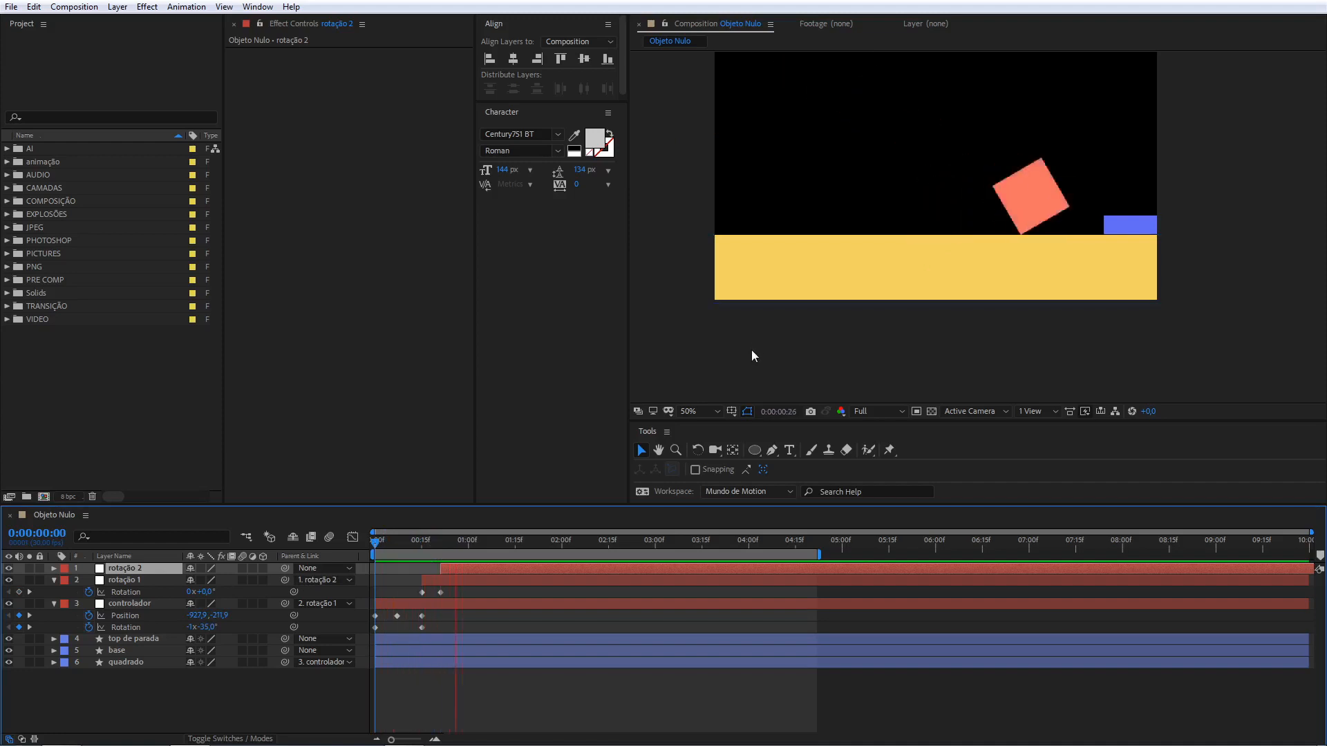
key(space)
Duplicate rotação 2, place the copy on the square's new bottom-right corner, and start its layer at 00:27.
drag(495, 545, 441, 559)
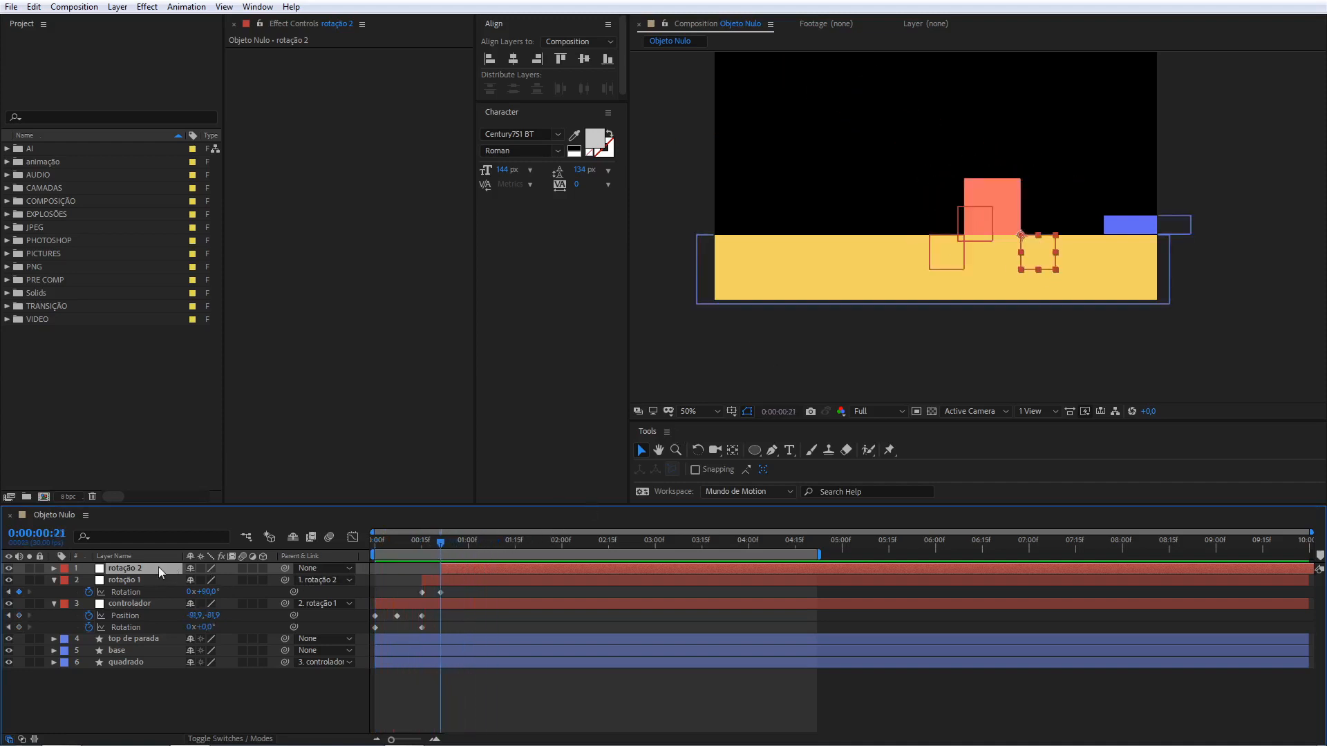
key(ctrl+d)
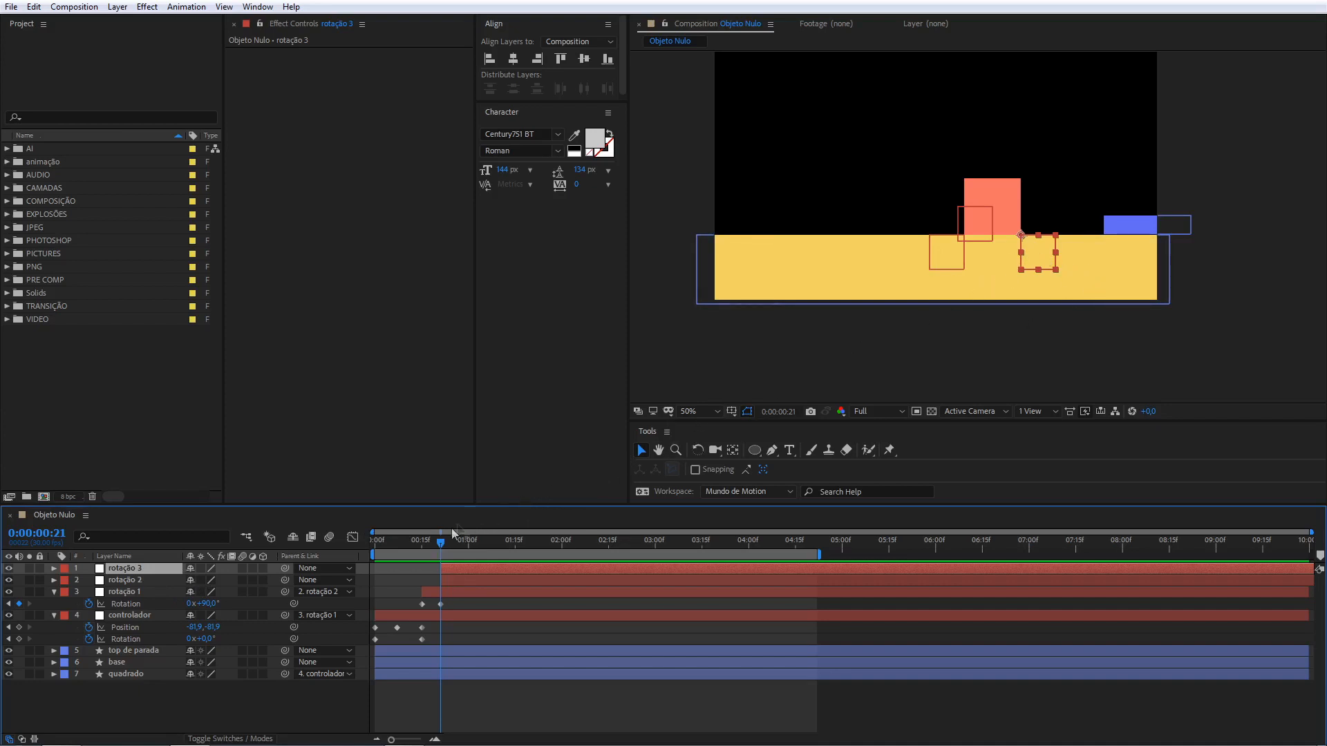
drag(438, 542, 465, 543)
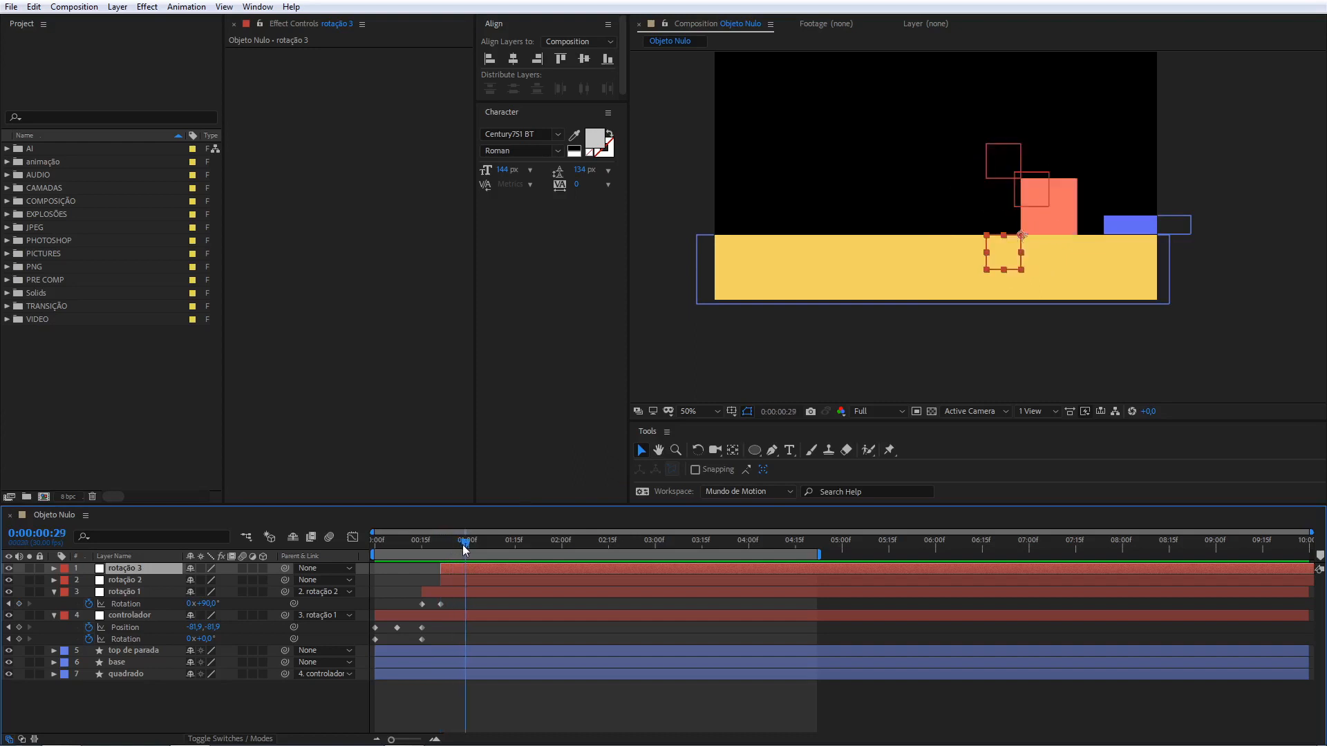
drag(1023, 236, 1079, 236)
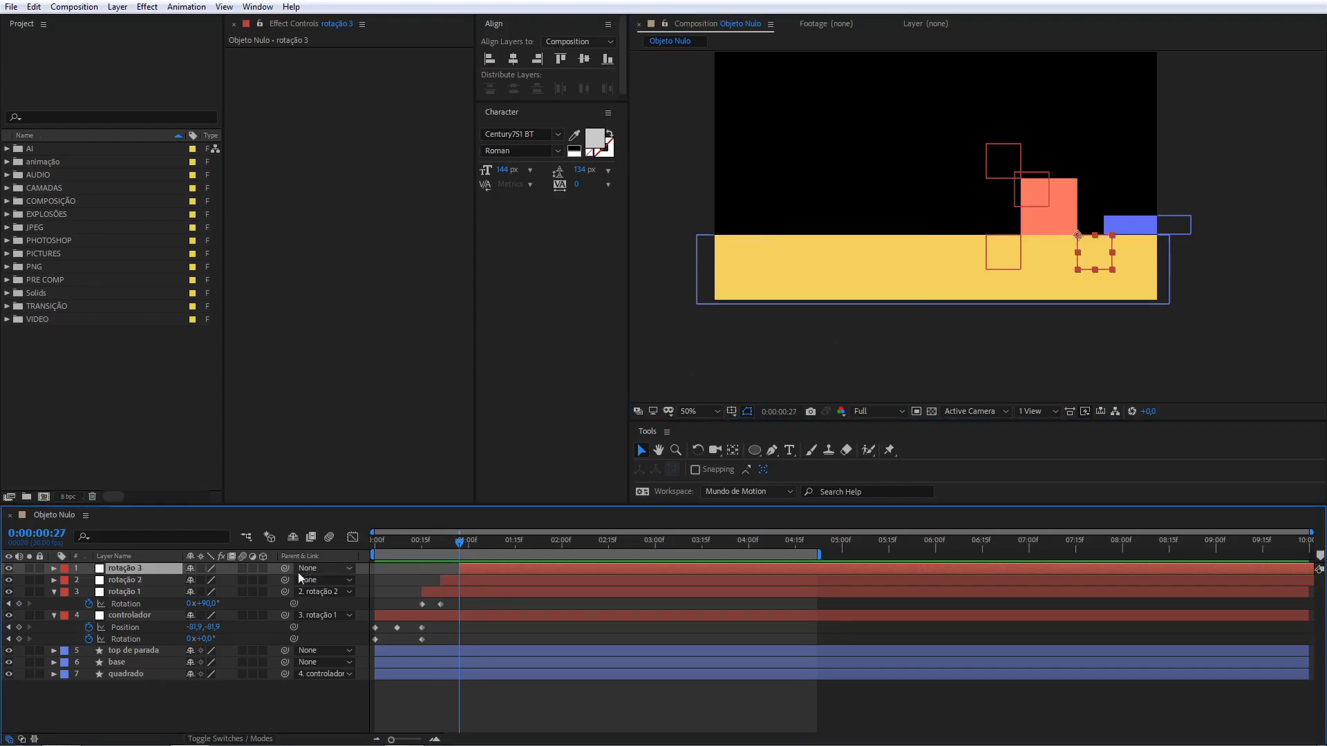
Parent rotação 2 to rotação 3 and preview the third roll toward the blue block.
drag(284, 580, 136, 570)
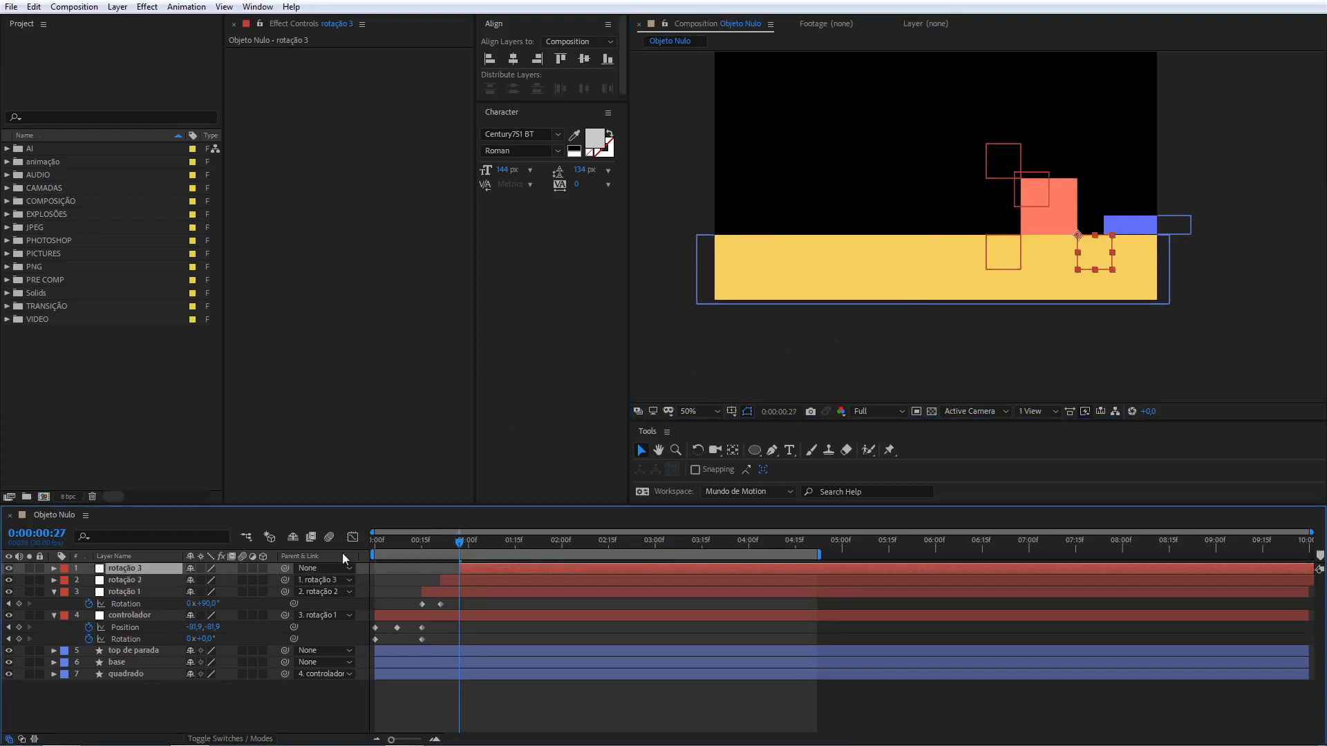
drag(467, 545, 360, 554)
key(space)
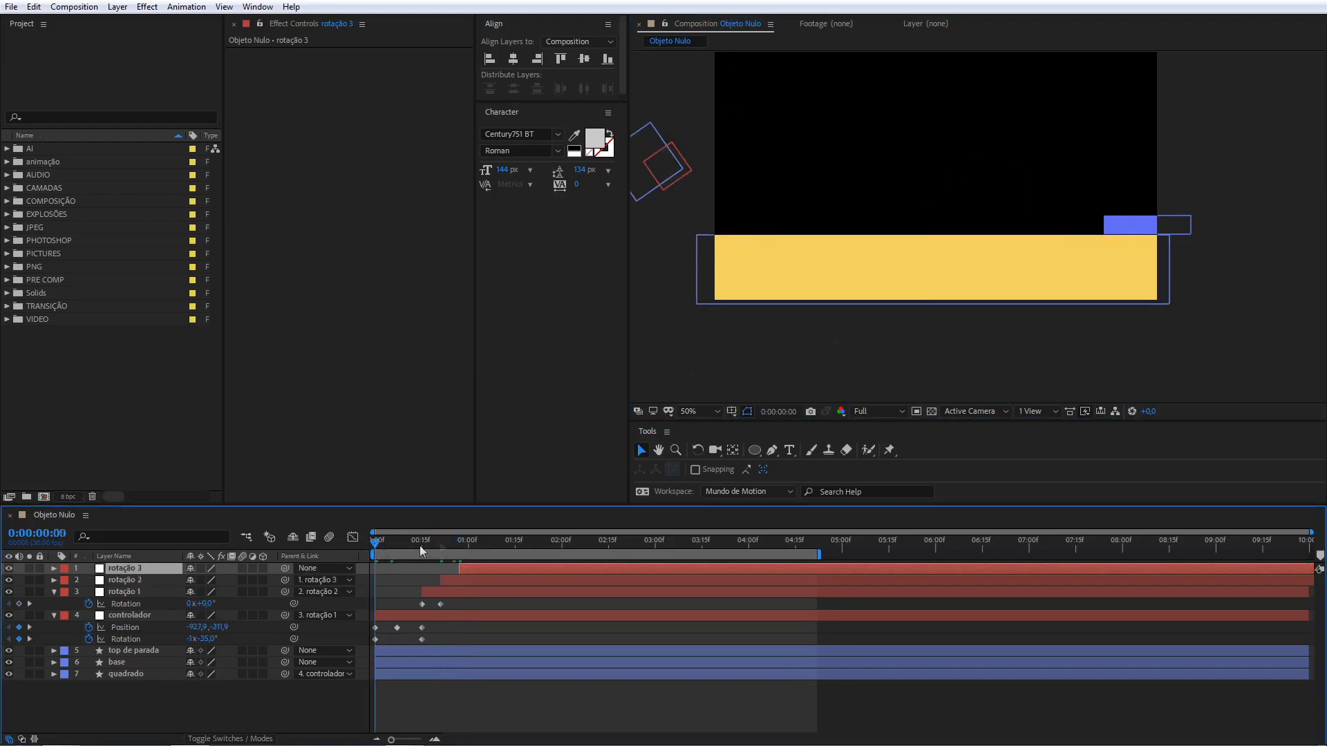
key(space)
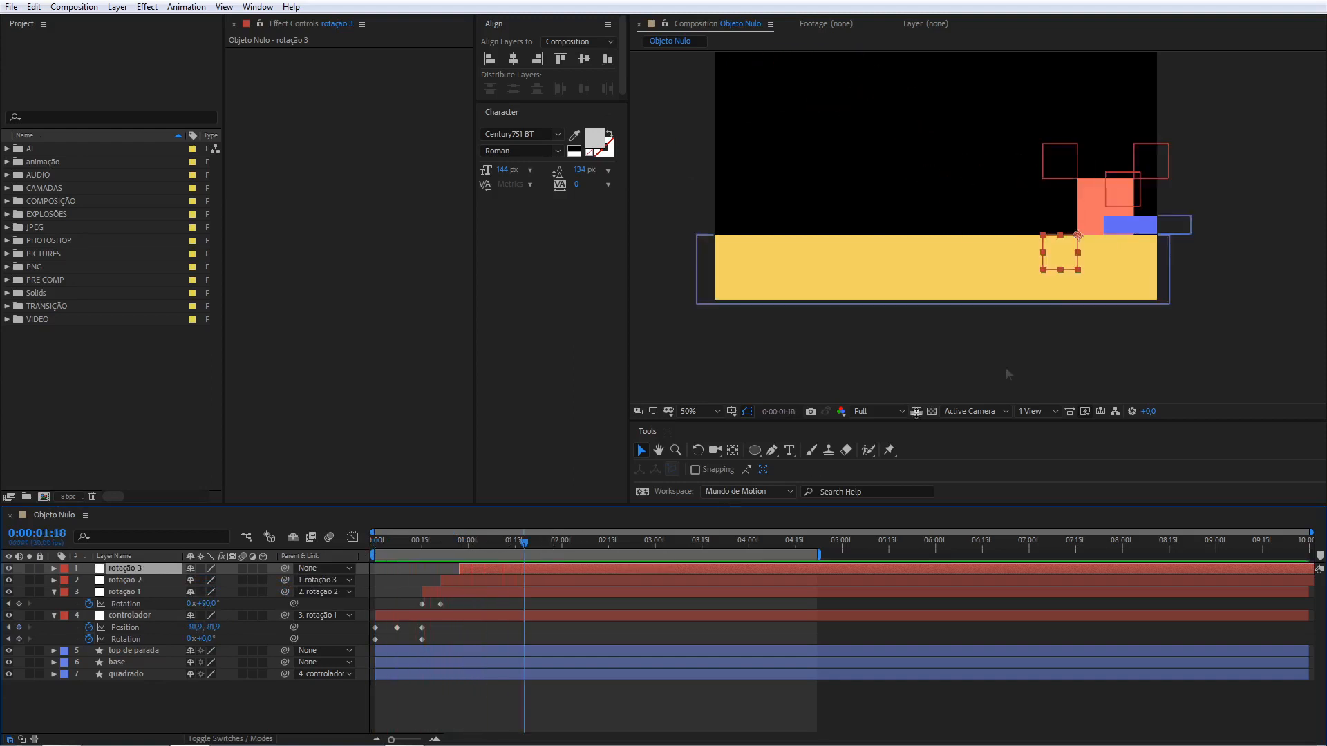
Set rotação 3's Rotation keyframe at 01:03 to 54° so the square leans on the blue block's upper corner.
key(period)
key(h)
drag(1256, 258, 841, 240)
key(v)
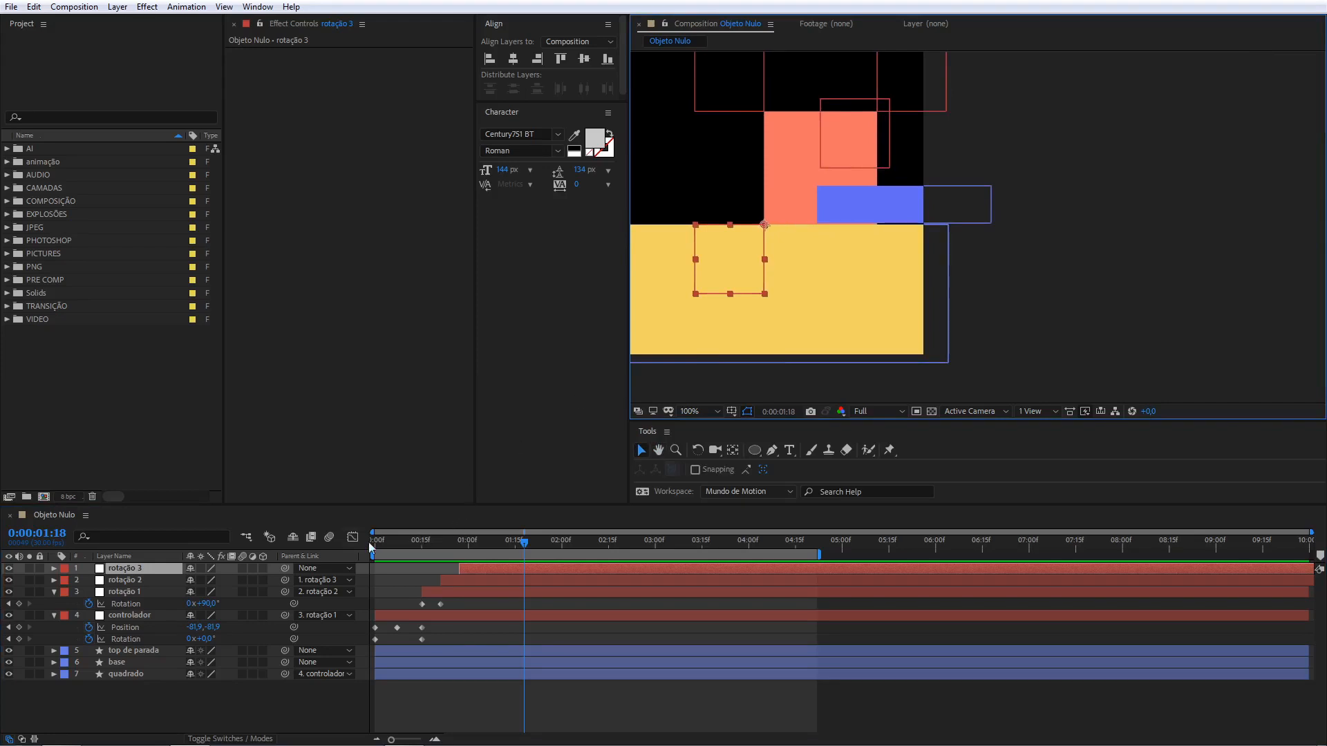
click(168, 567)
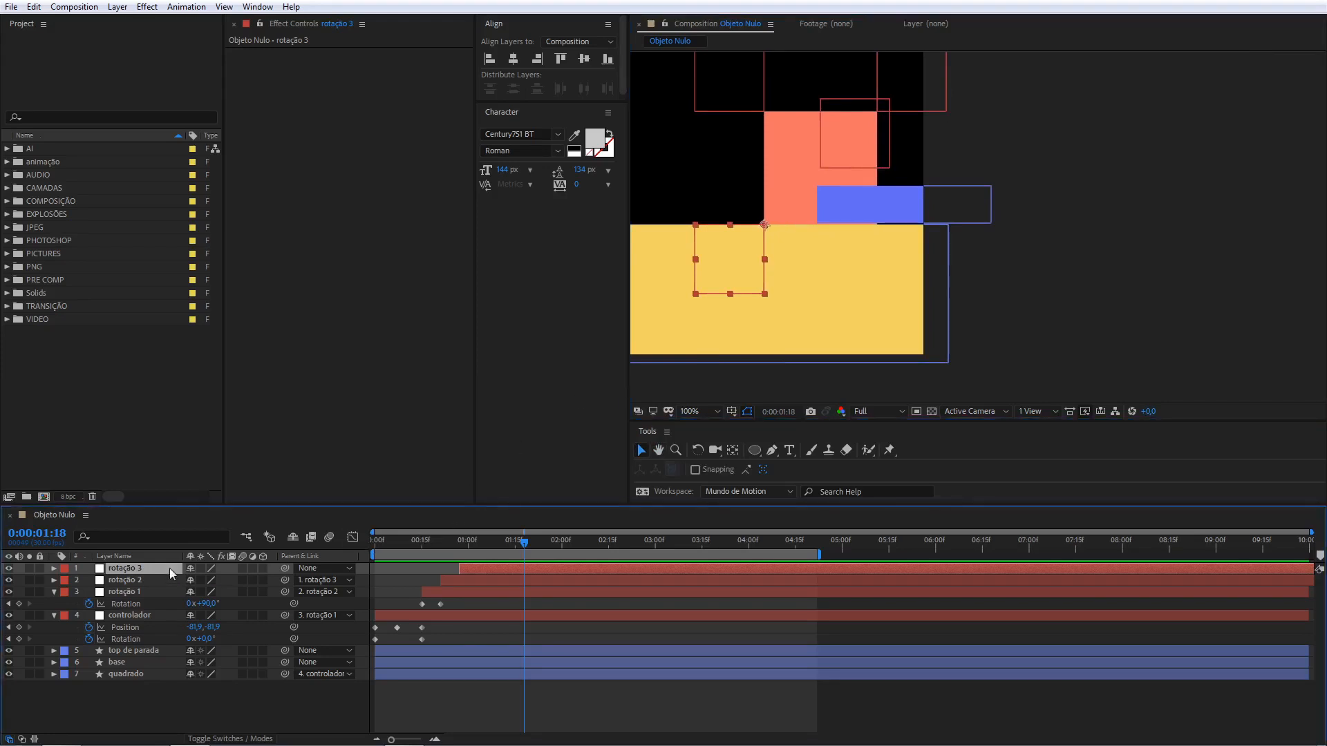
key(u)
drag(525, 553, 482, 556)
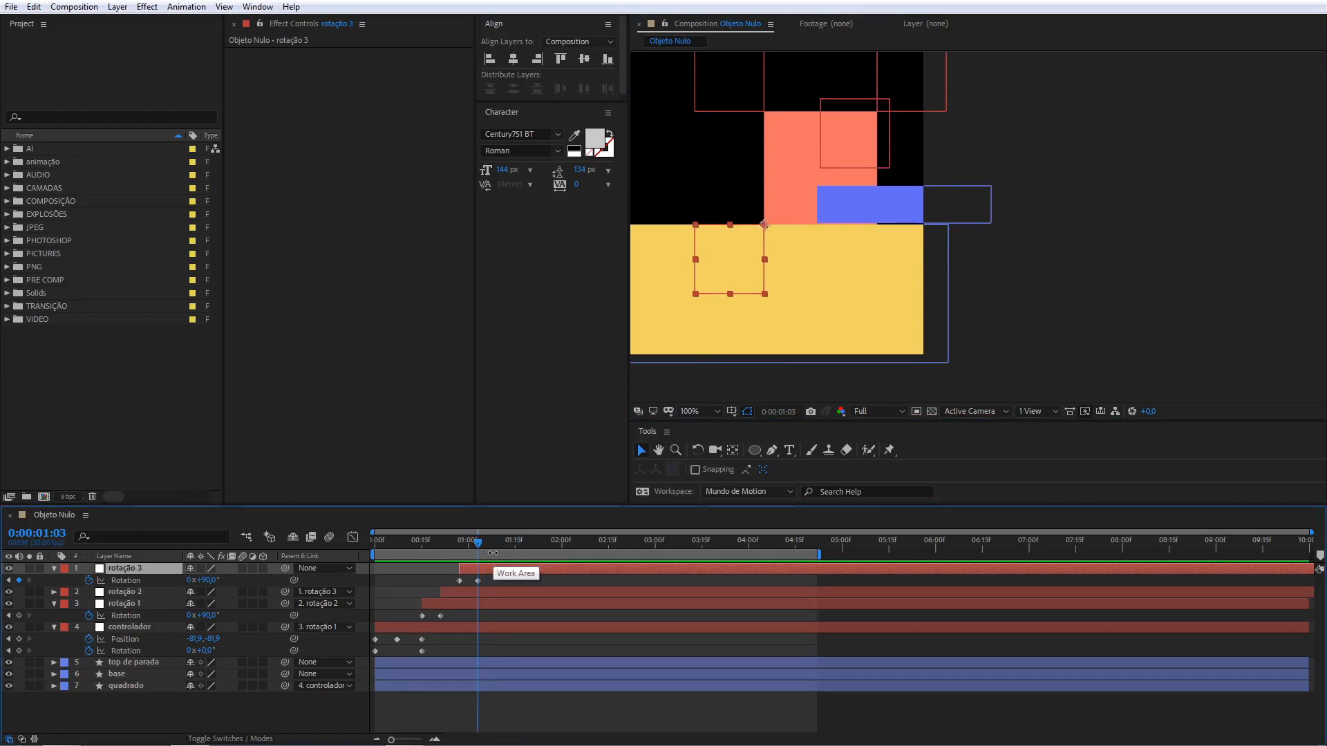
mouse_move(212, 580)
mouse_down()
mouse_move(186, 581)
mouse_move(216, 587)
mouse_up()
scroll(735, 269, up, 4)
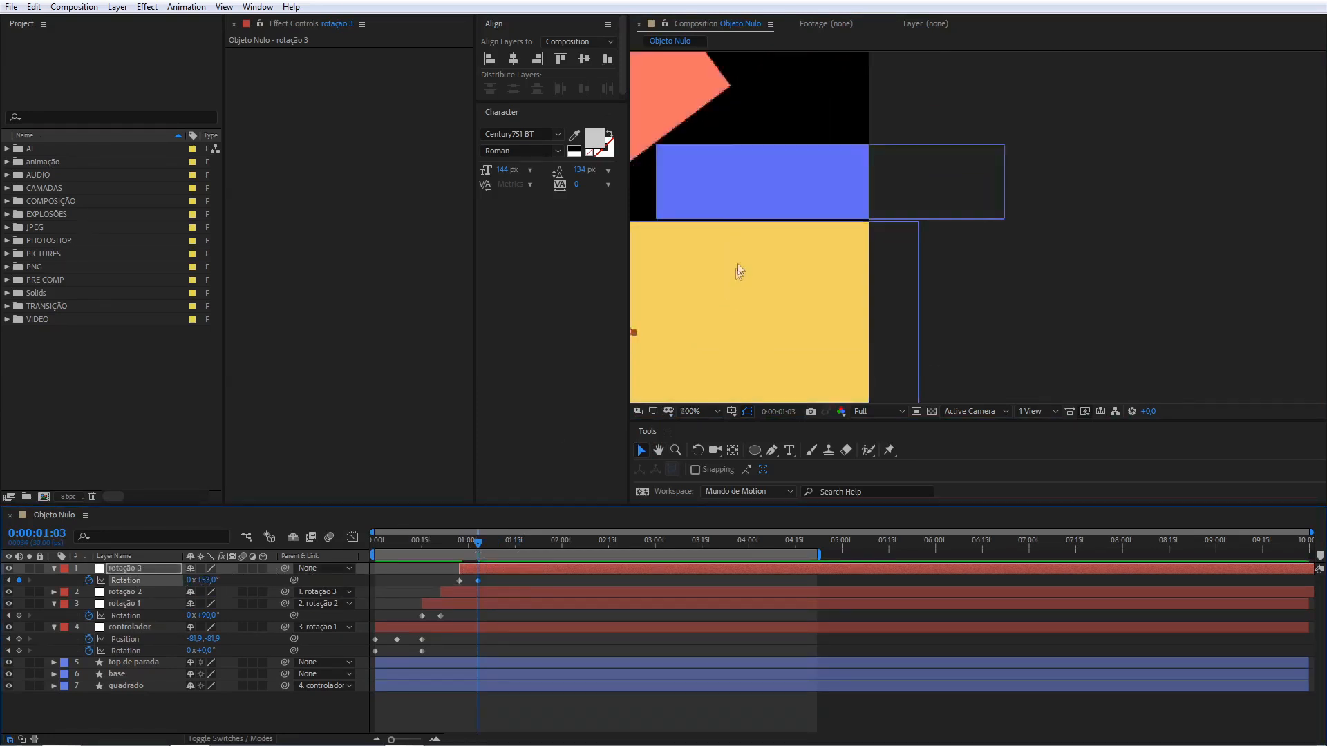
drag(694, 267, 1028, 272)
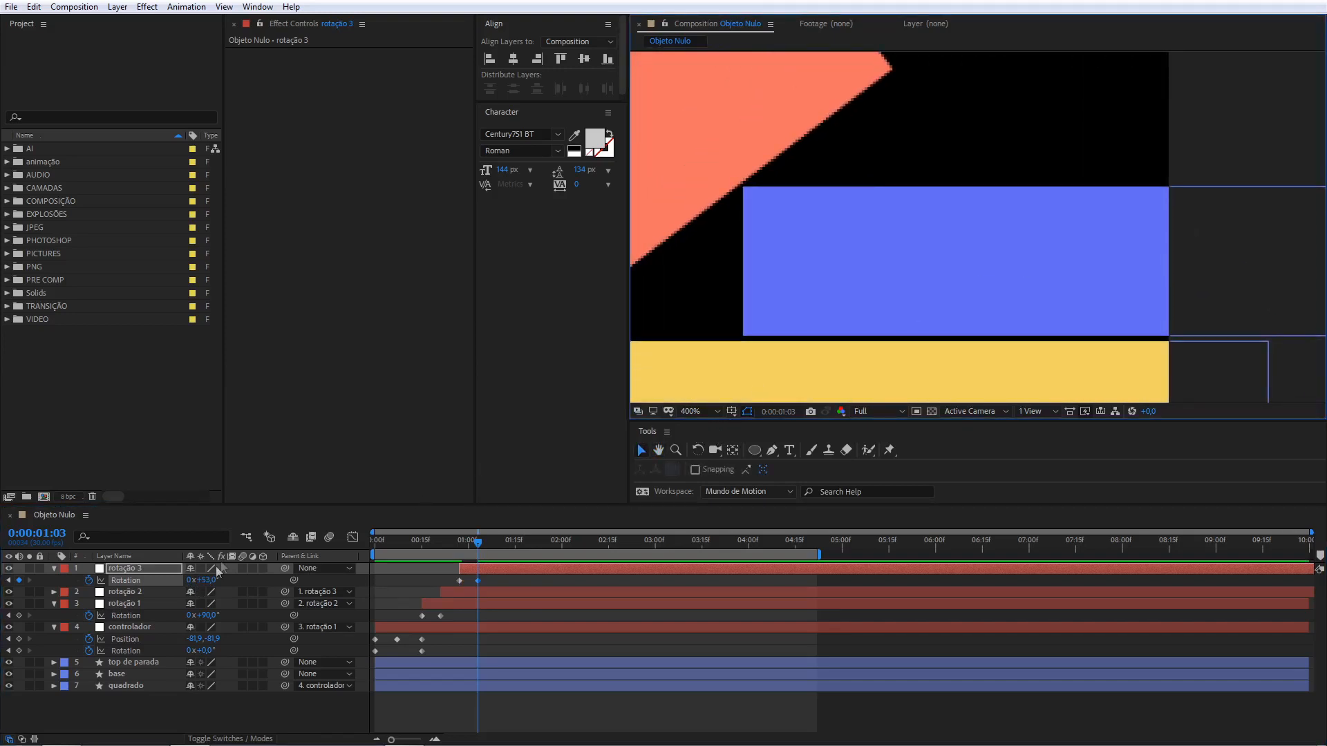
drag(207, 581, 282, 577)
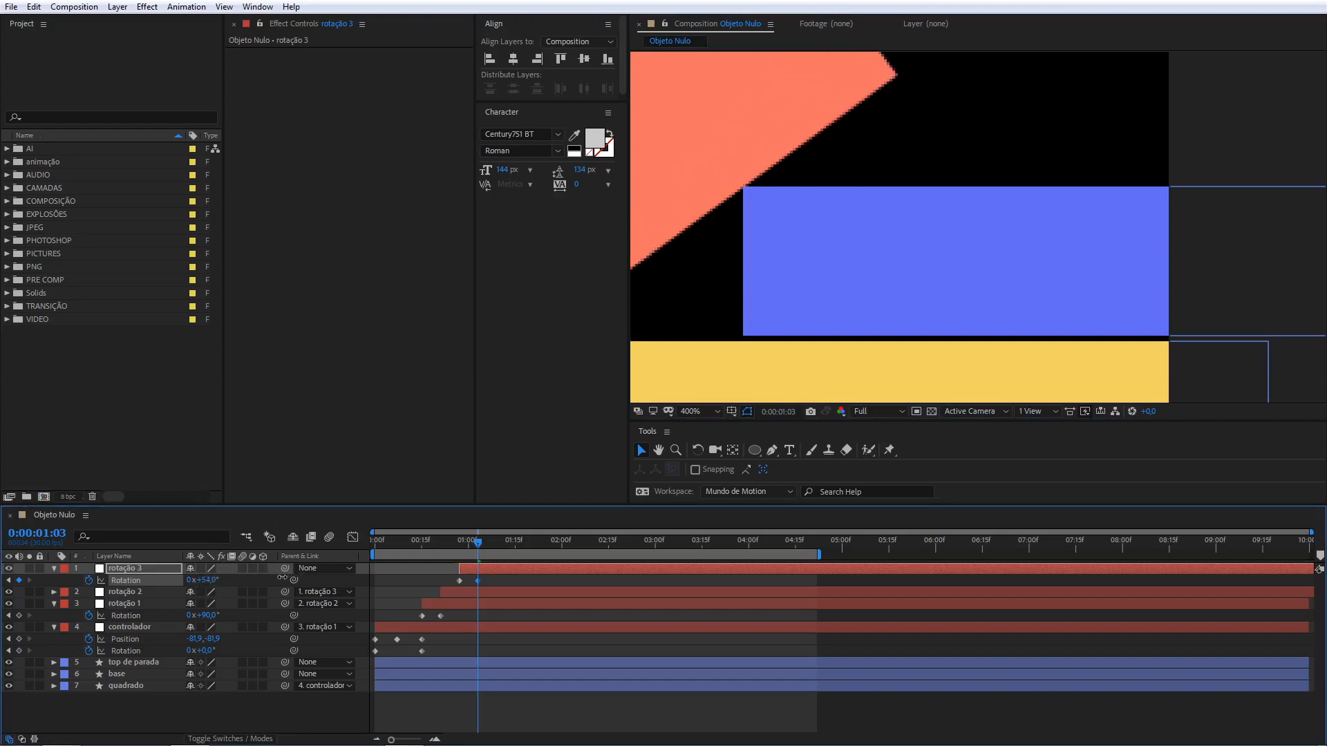
scroll(740, 231, down, 4)
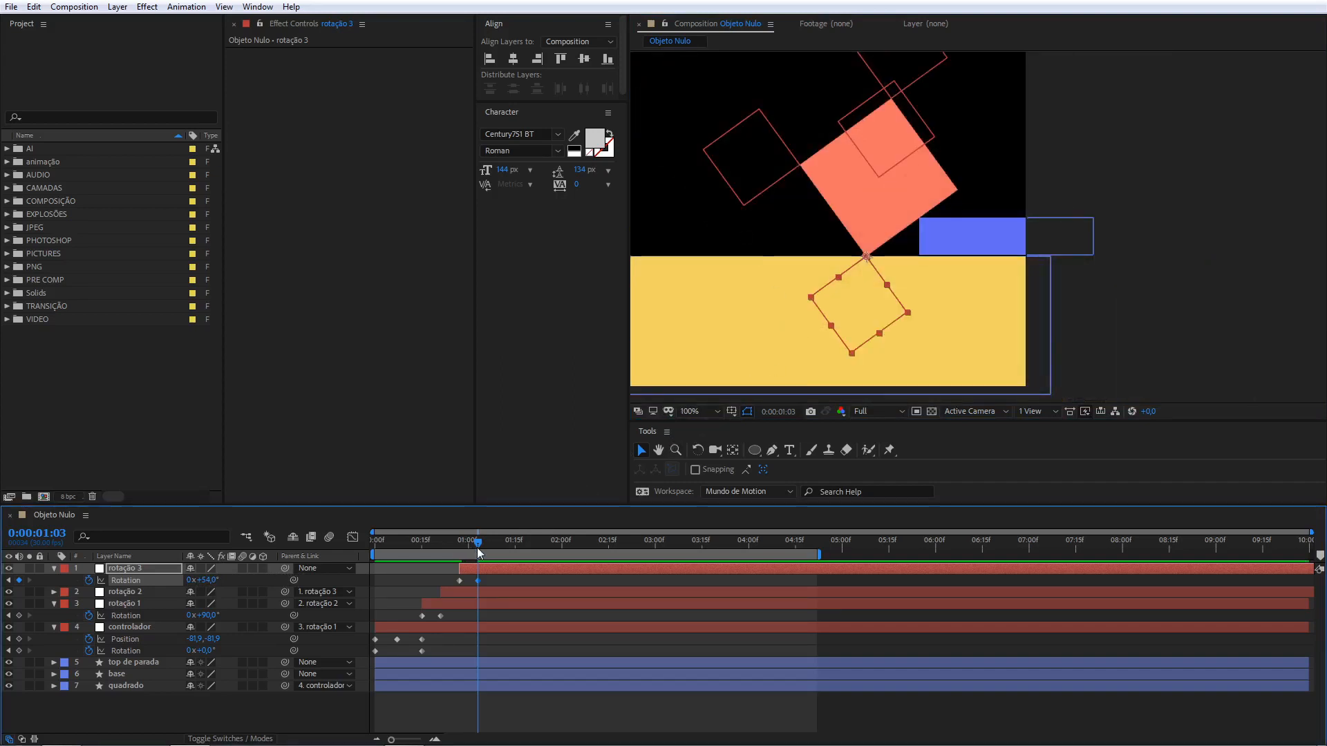
Play the full animation from the start several times with the whole composition in view.
key(Home)
scroll(849, 222, down, 4)
scroll(850, 223, down, 1)
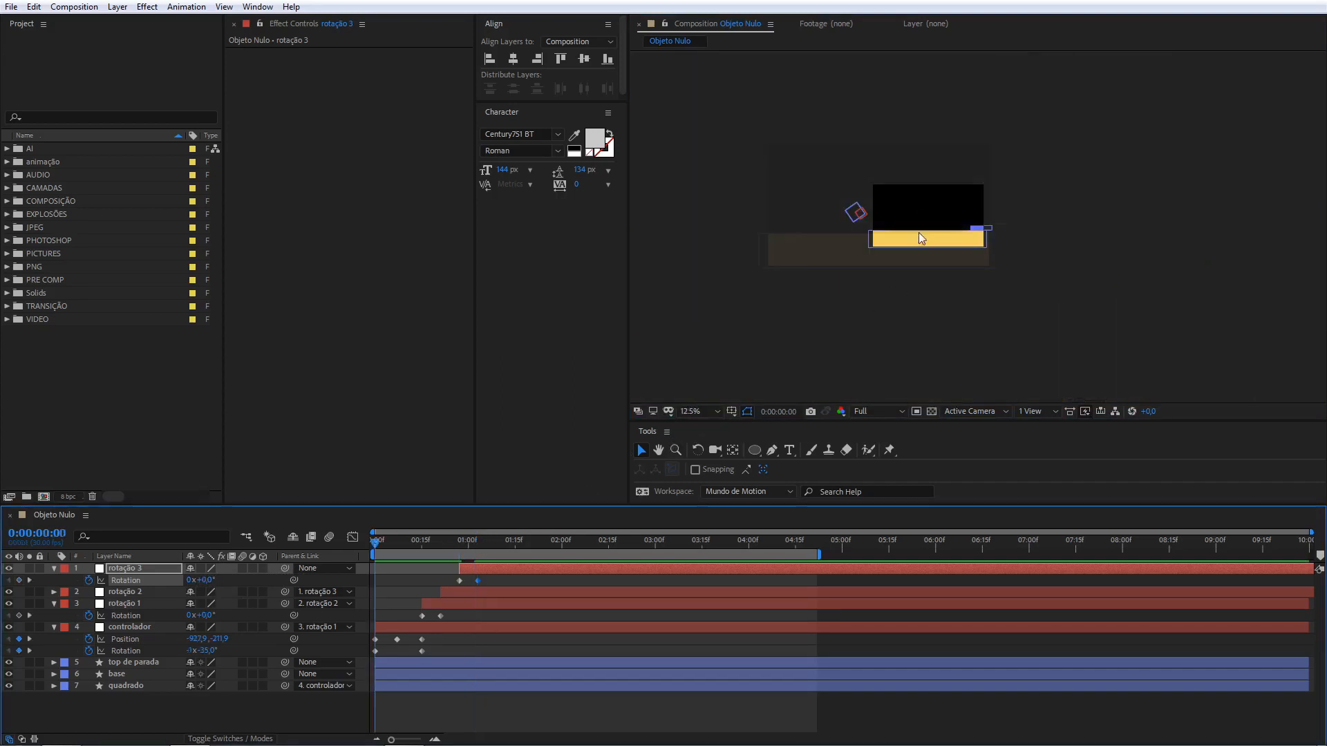
scroll(918, 232, up, 2)
drag(818, 214, 980, 264)
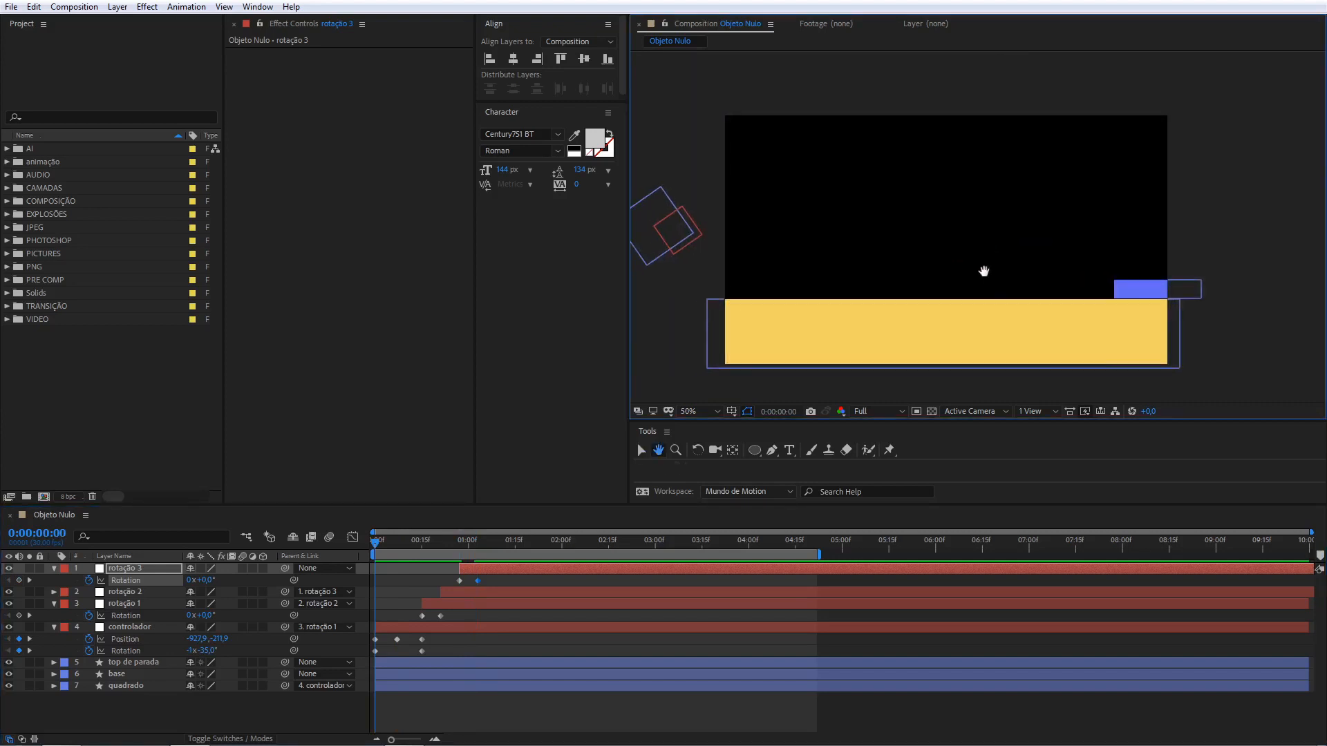
key(space)
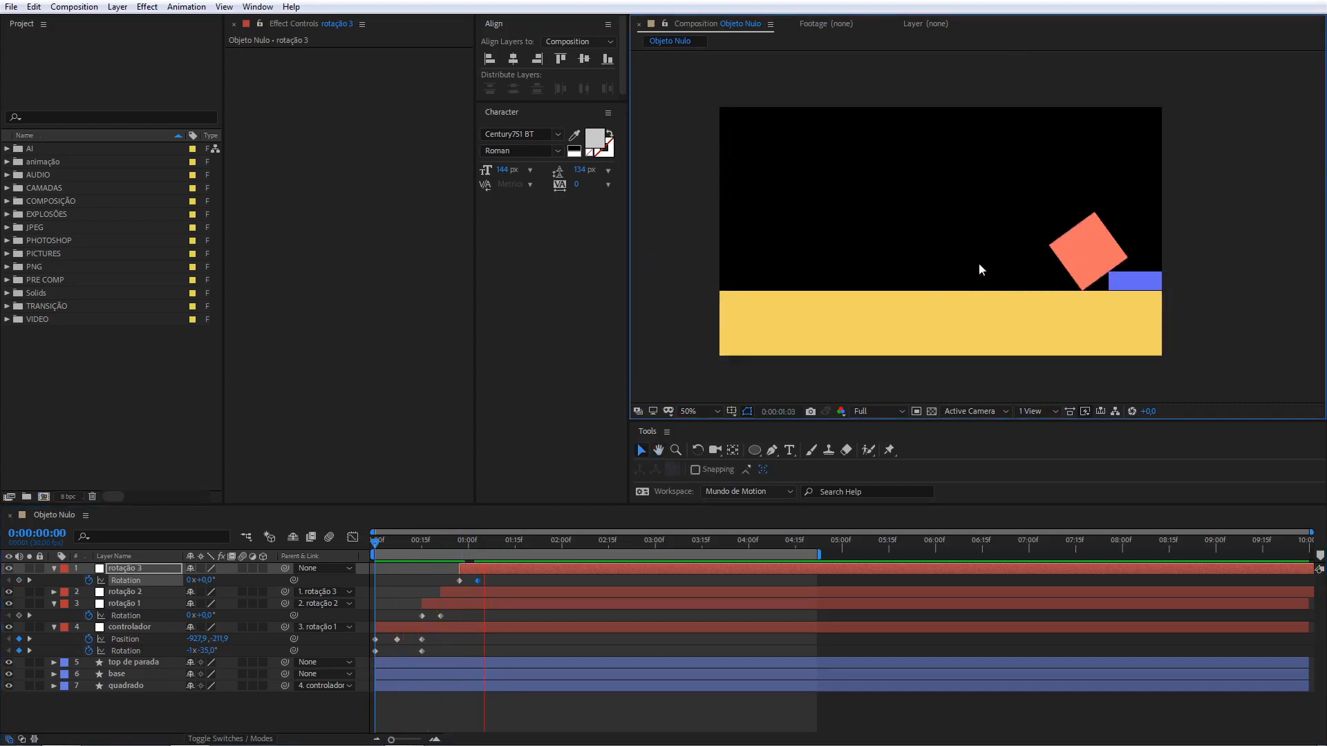
key(space)
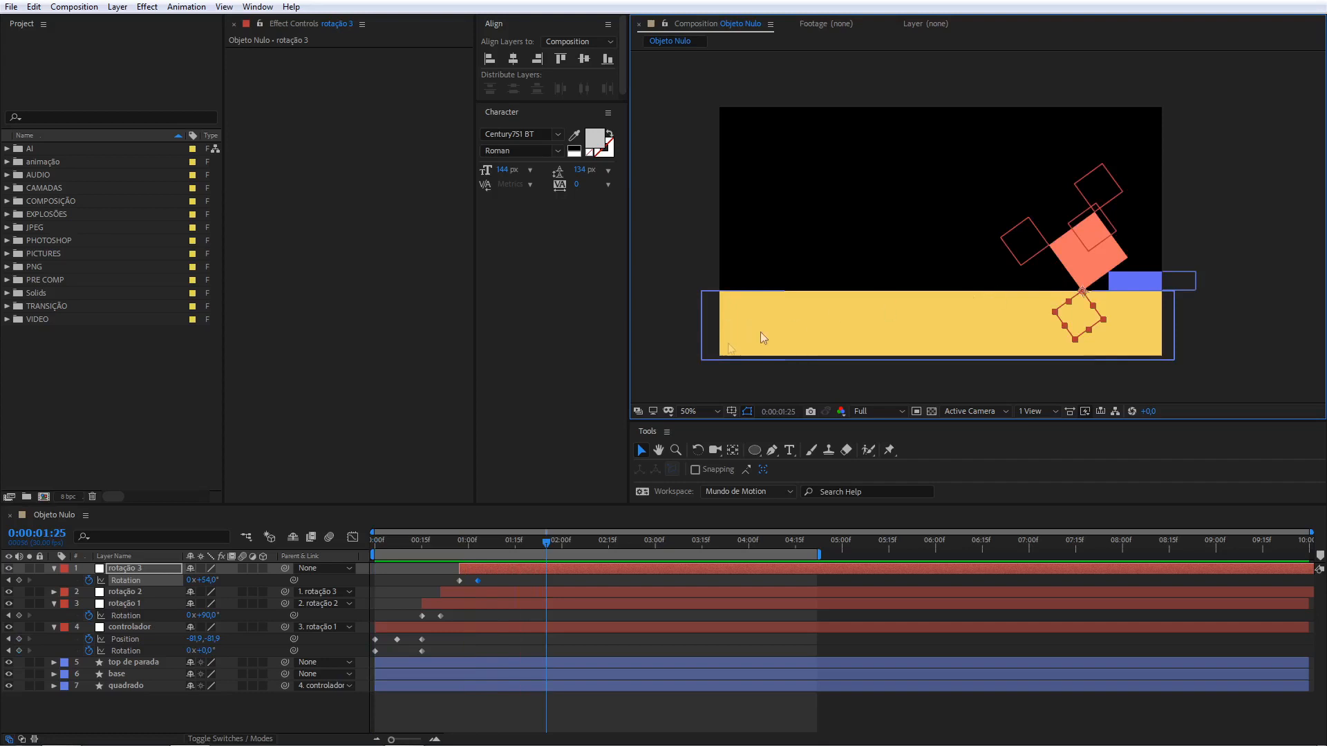
key(space)
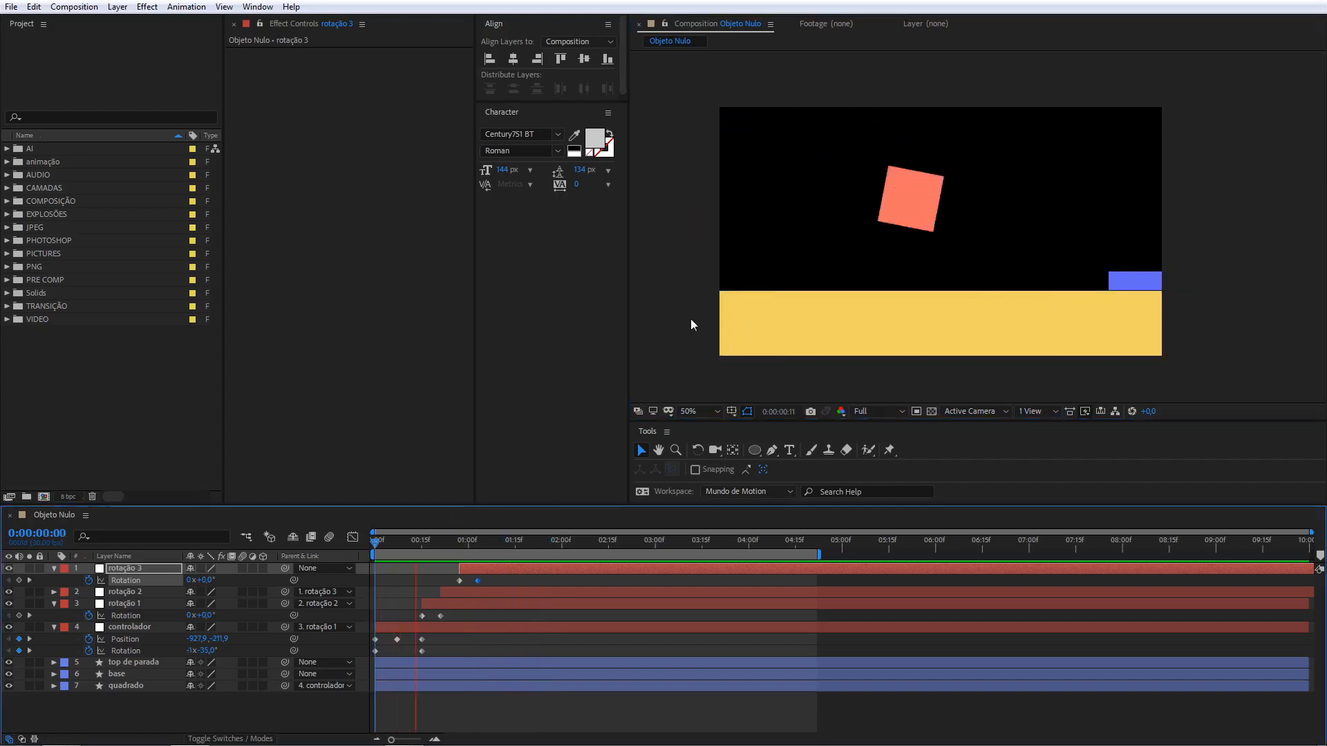
key(space)
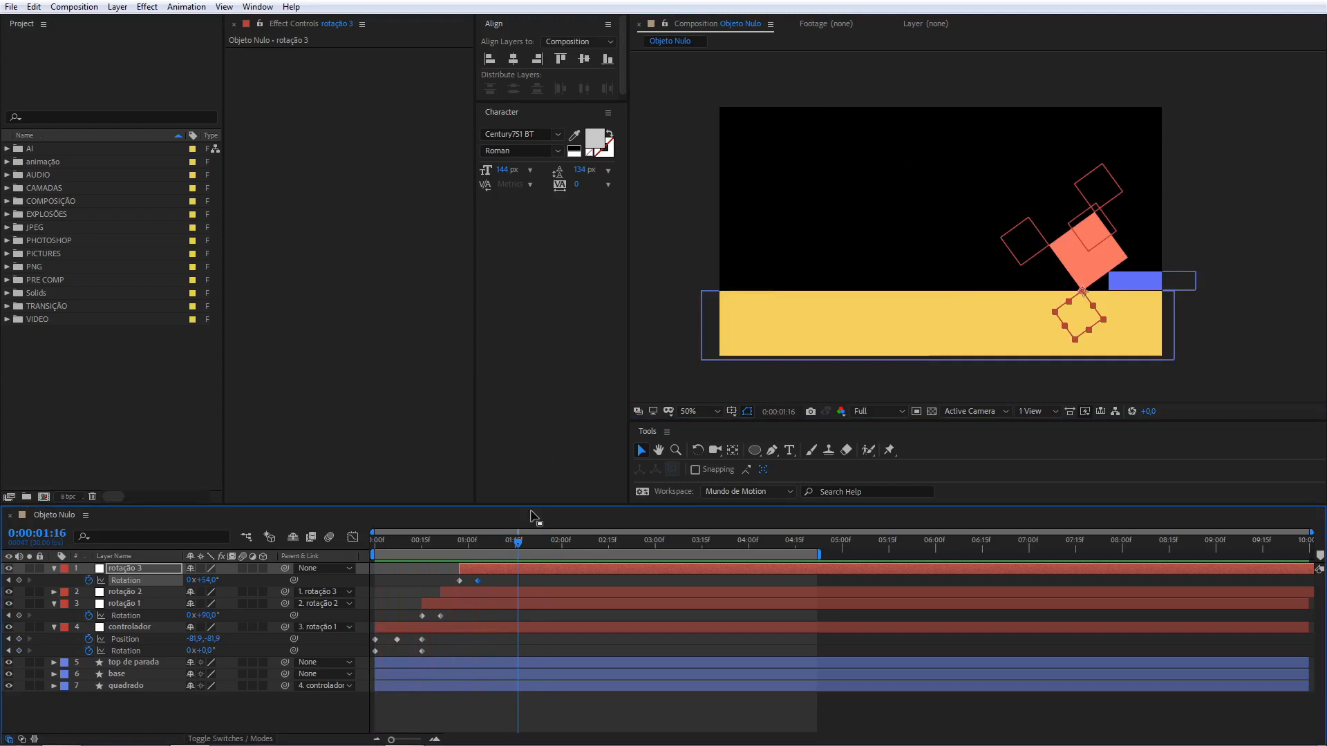
key(space)
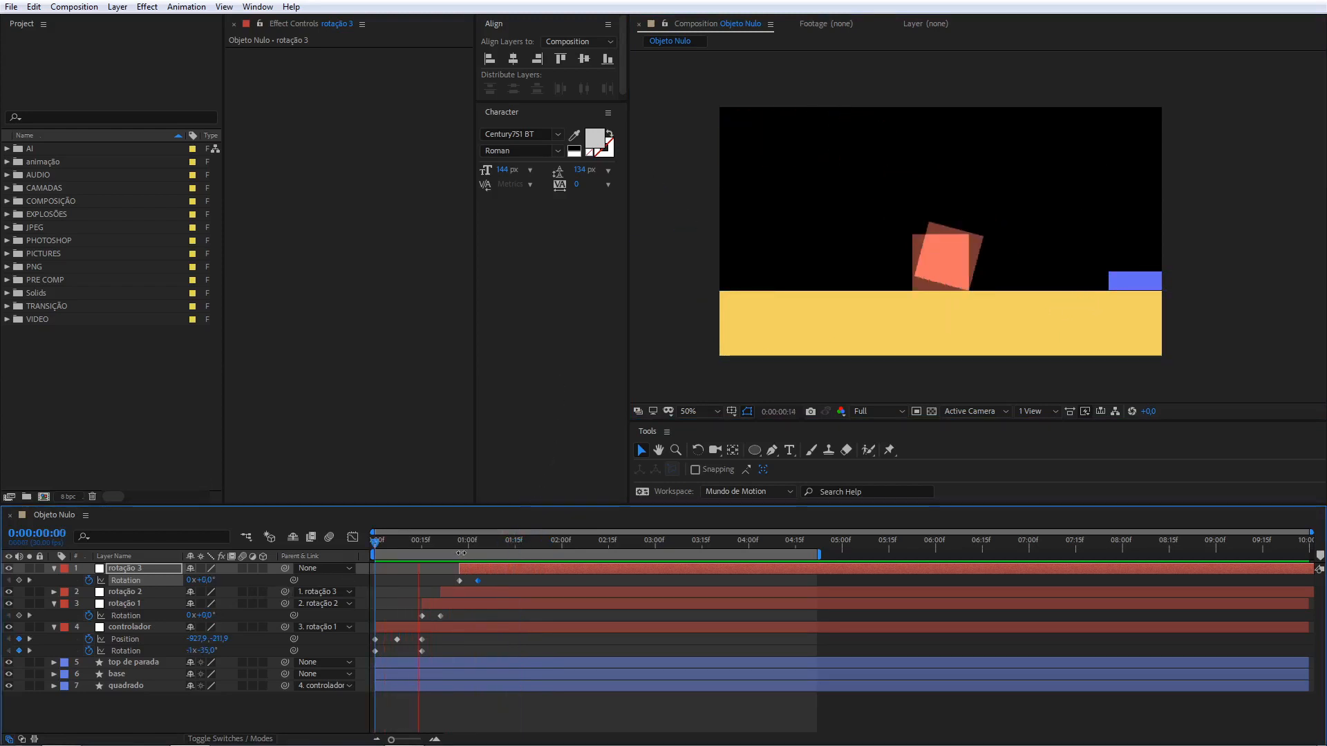
key(space)
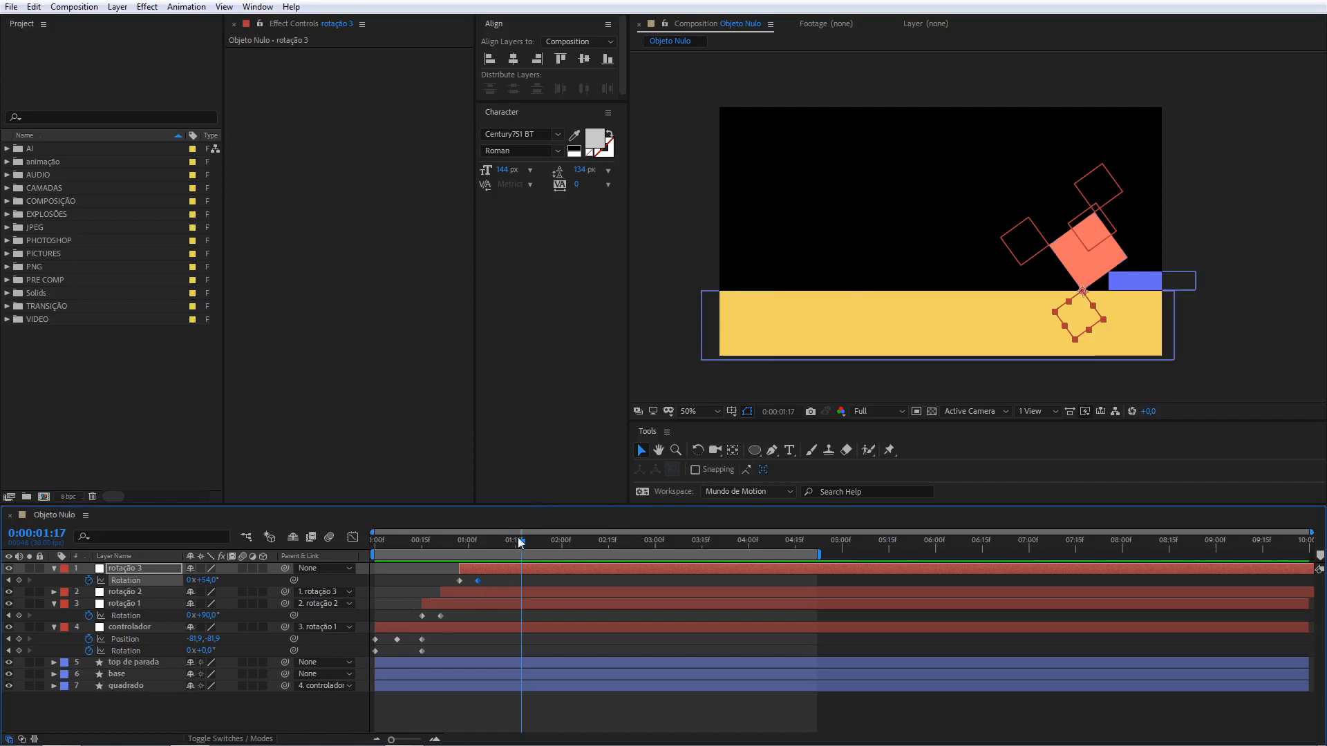
key(space)
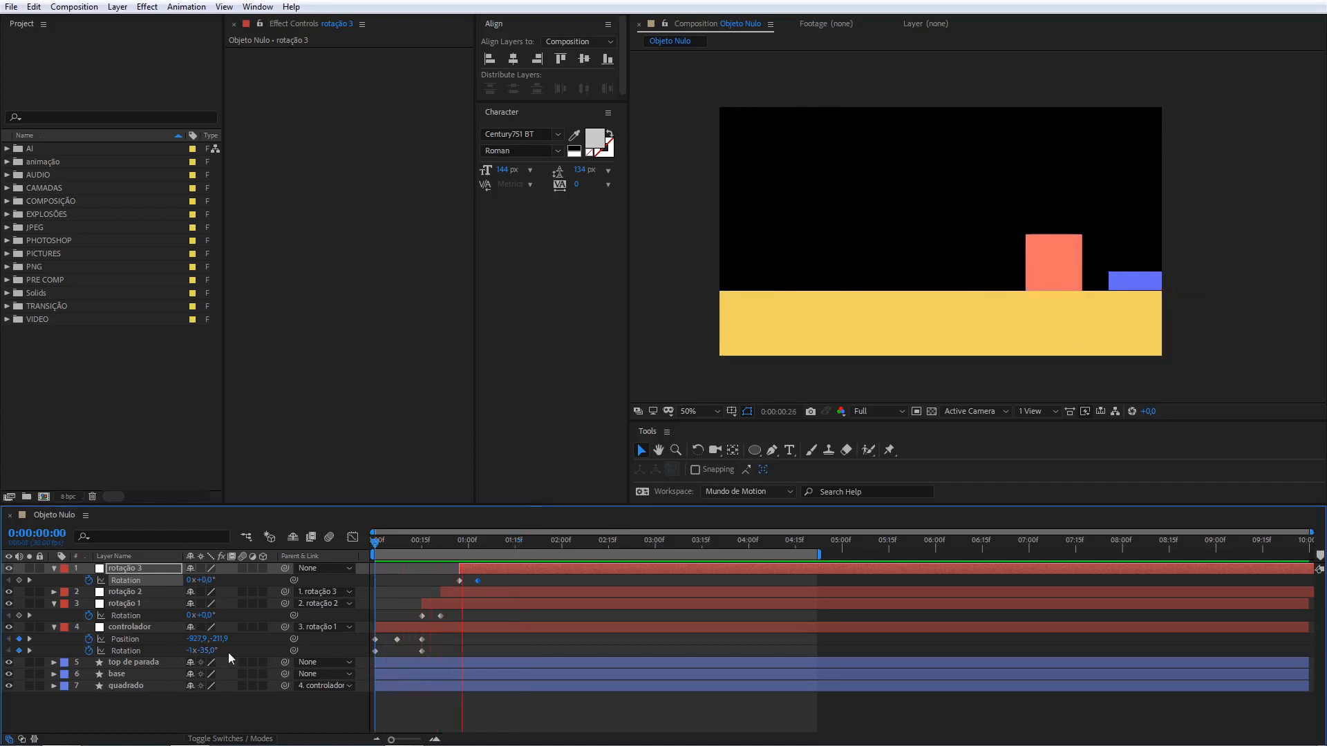
key(space)
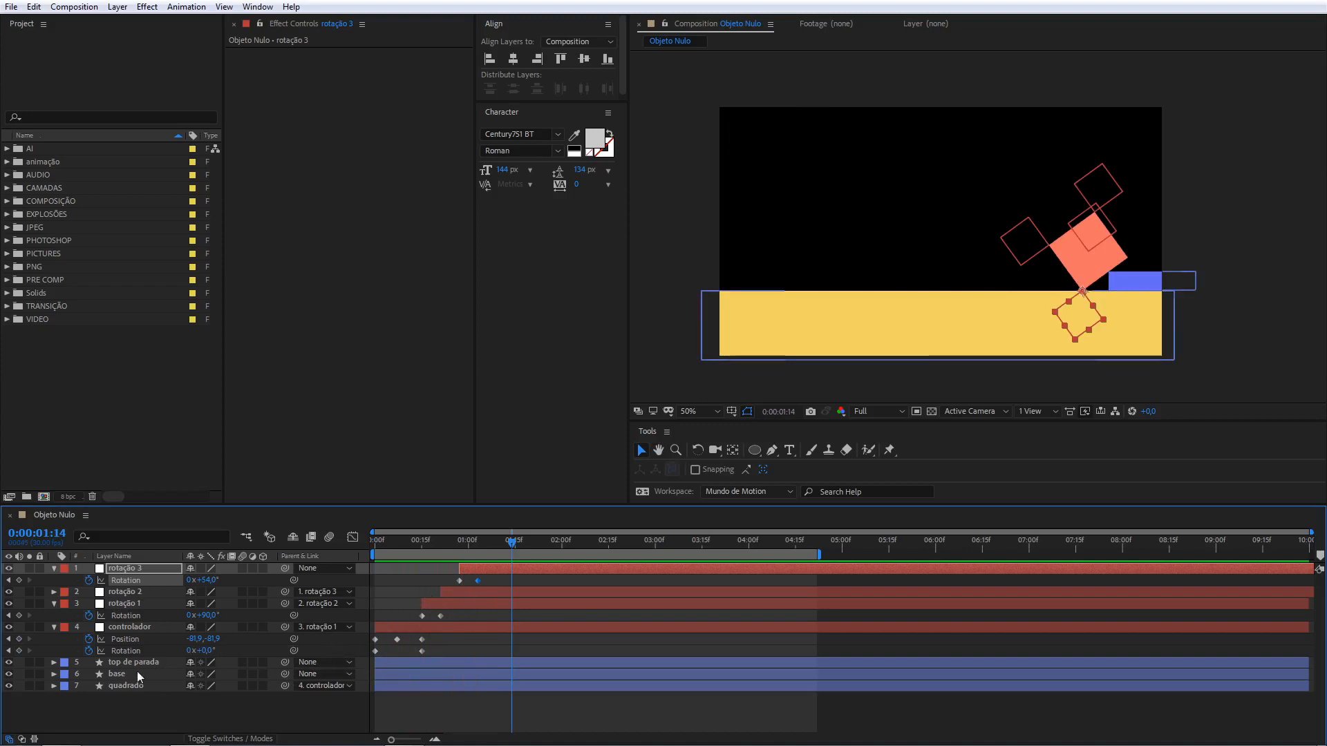
Collapse the open keyframe properties of all null layers and select controlador.
key(F2)
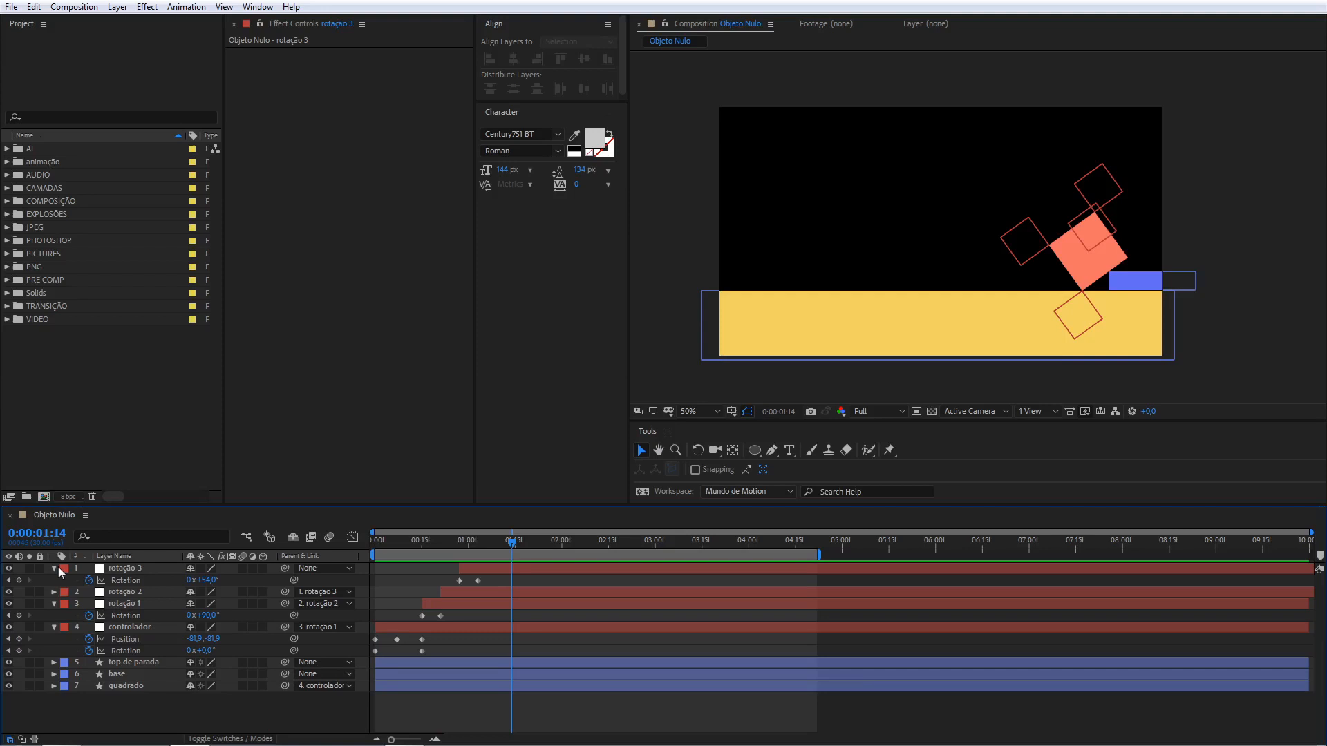
click(55, 568)
click(54, 592)
click(53, 604)
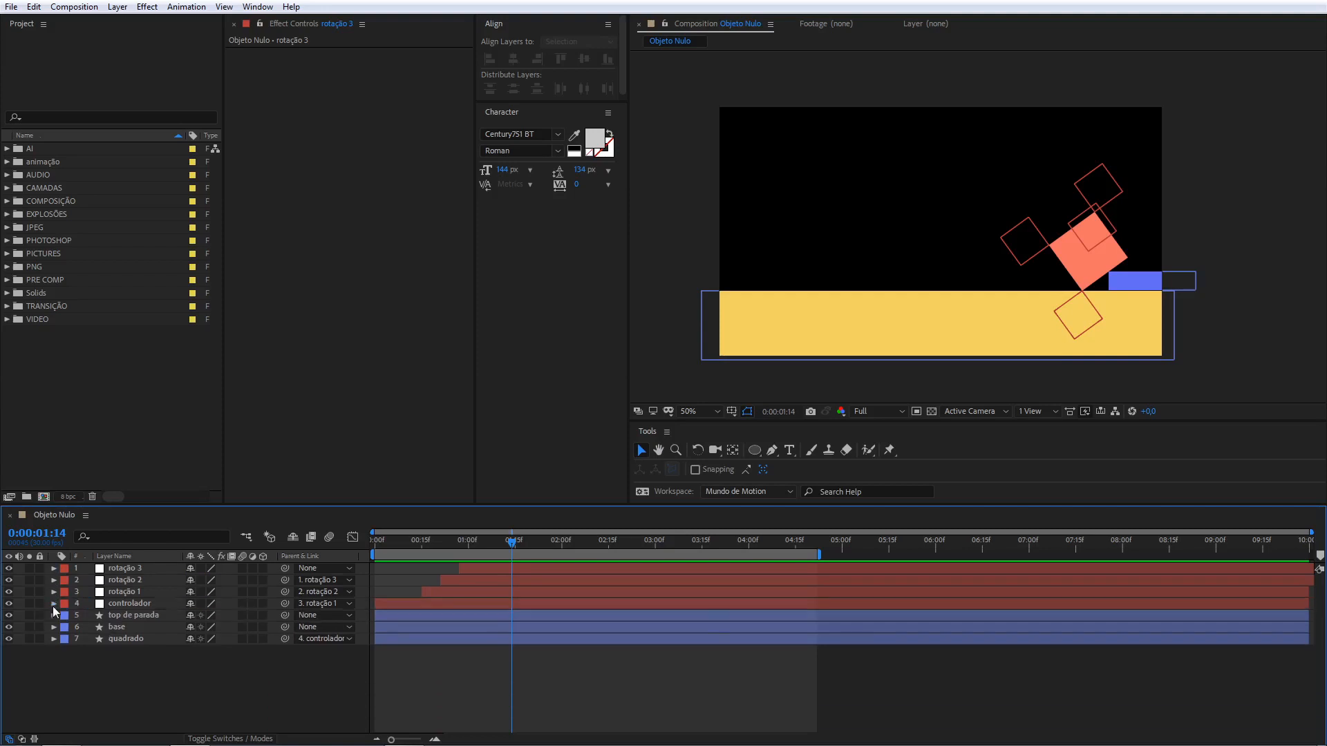
click(125, 604)
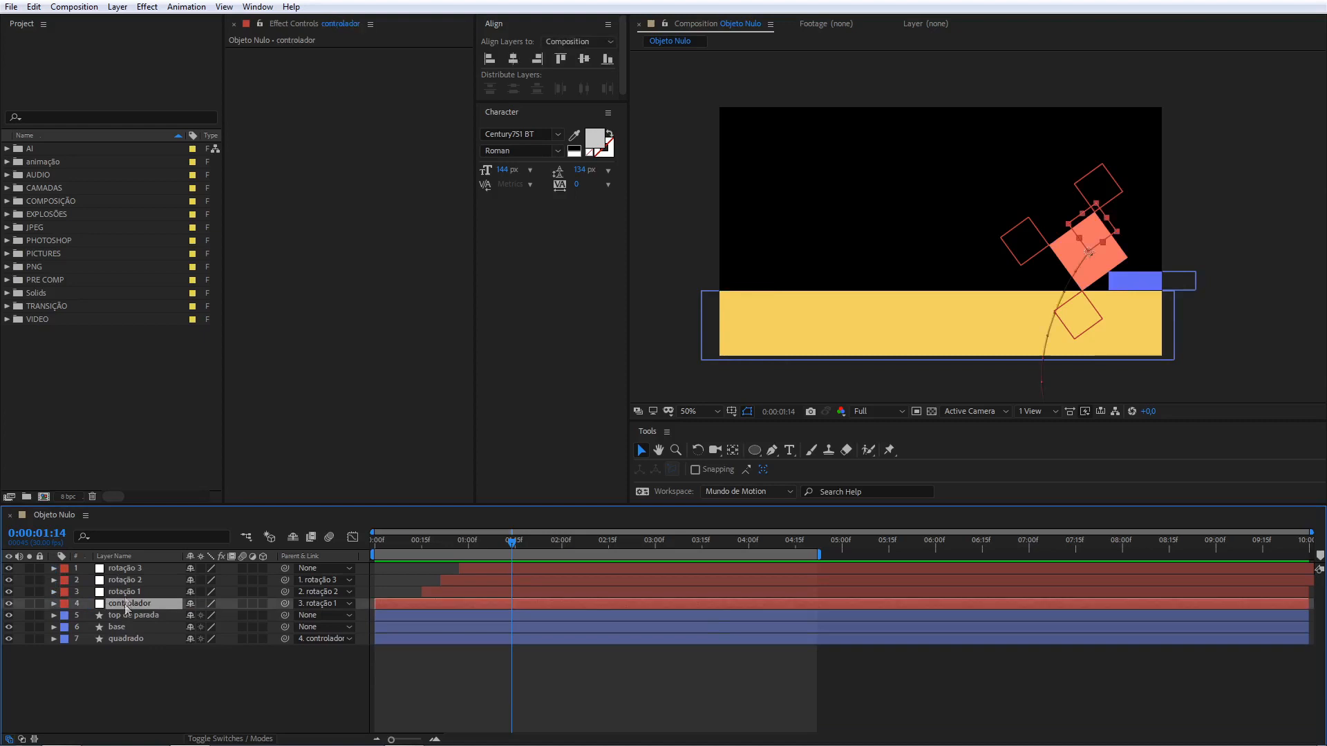
Delete the controlador and rotação 1–3 null layers and make top de parada, base and quadrado 3D layers.
shift+click(125, 568)
key(Delete)
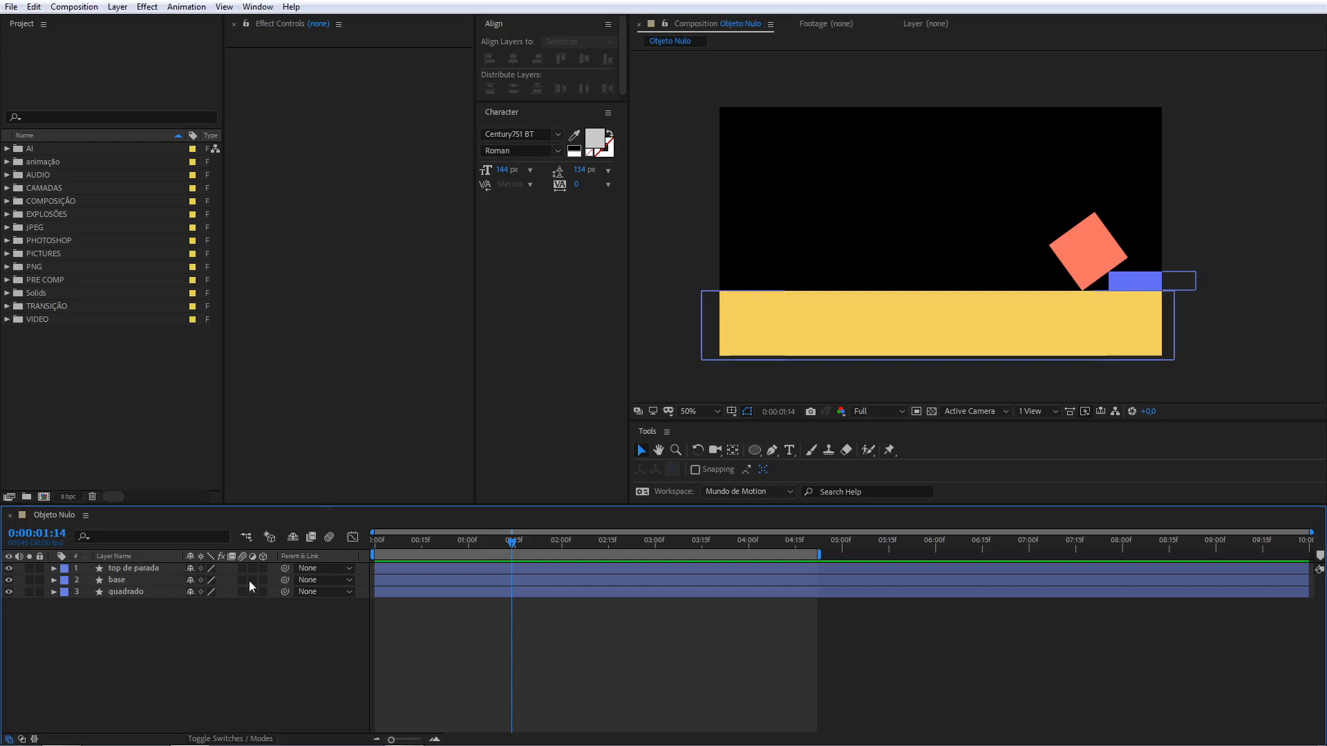
drag(263, 568, 262, 644)
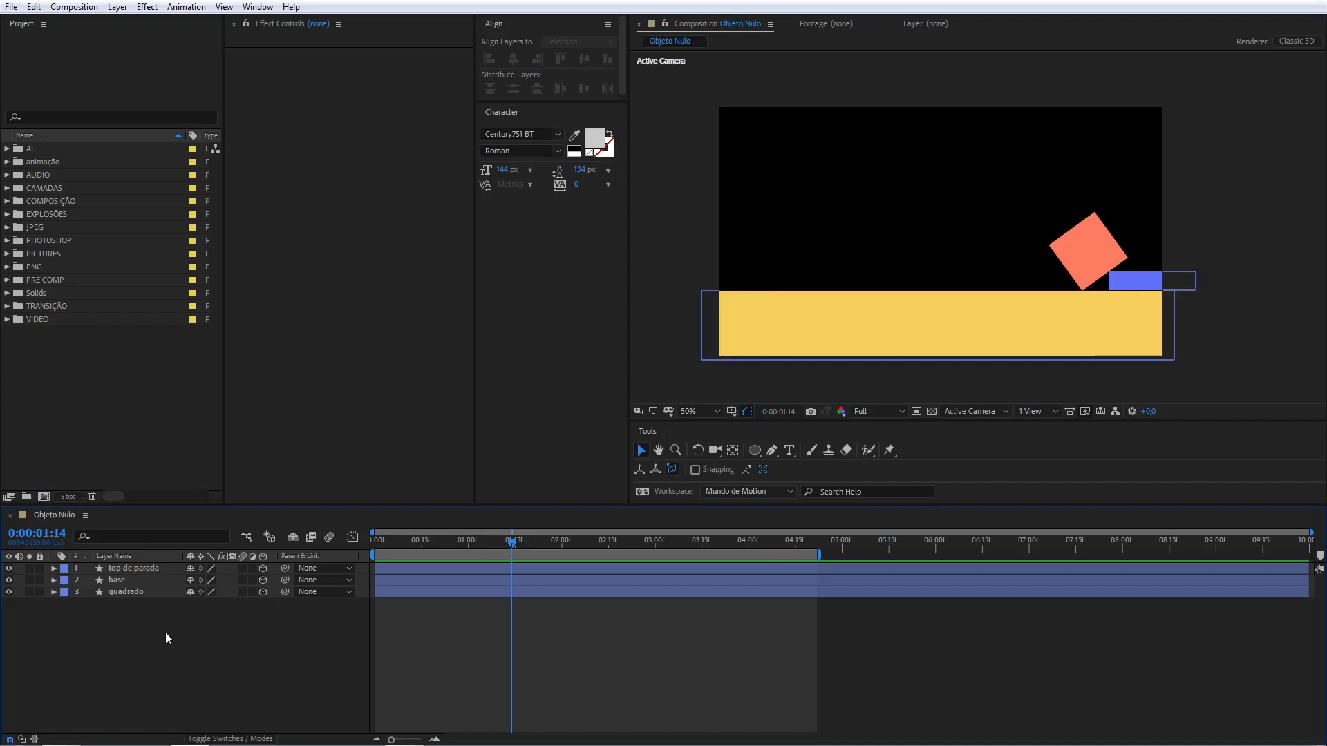
Create a one-node camera with the 35mm preset and reveal its rotation properties.
key(ctrl+alt+shift+c)
click(673, 408)
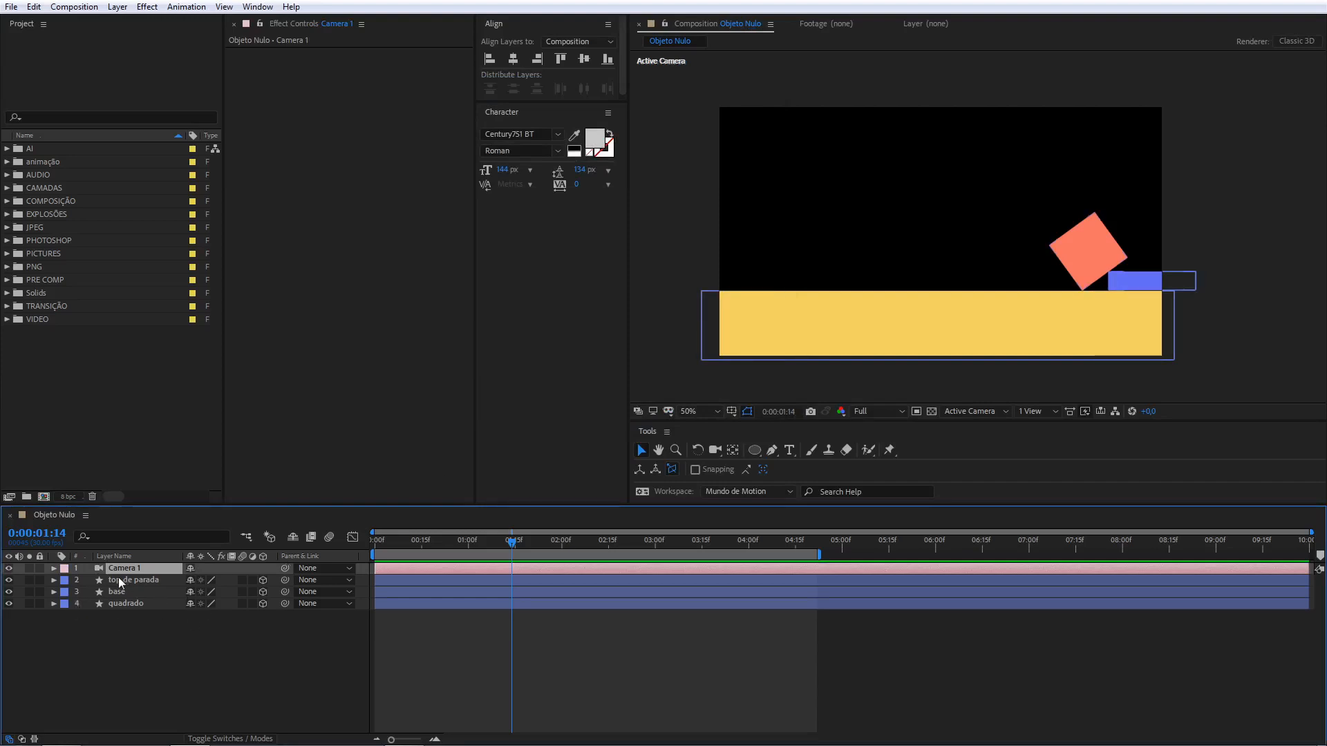
key(r)
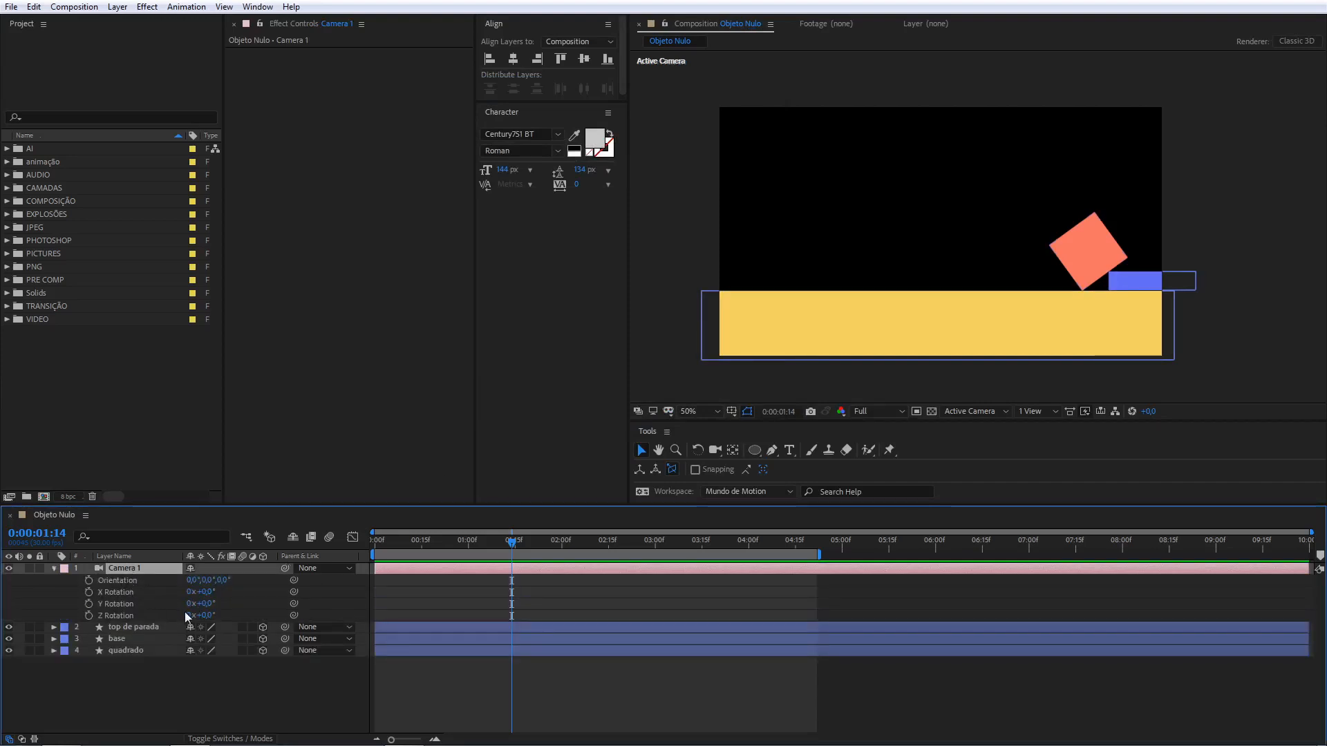
Try turning Camera 1 to -27° on Y Rotation and undo the change.
key(comma)
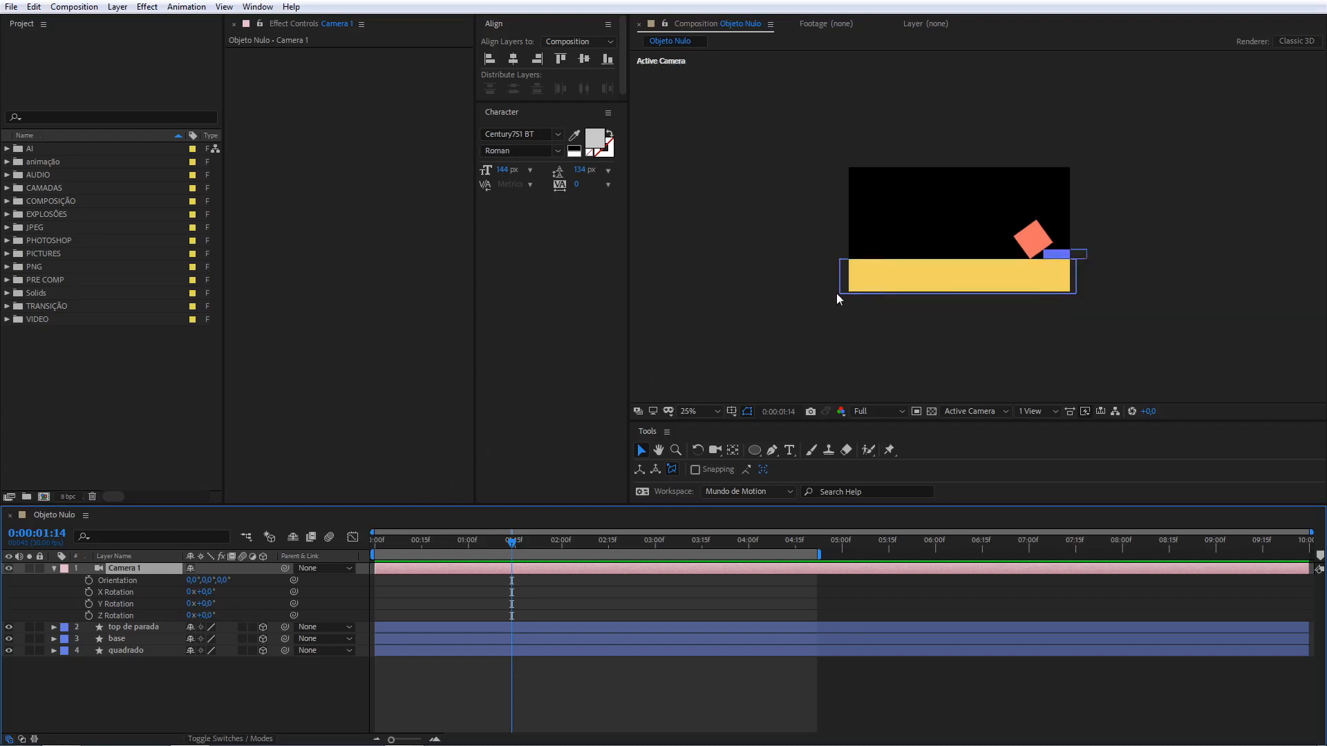
key(period)
key(comma)
drag(207, 603, 180, 595)
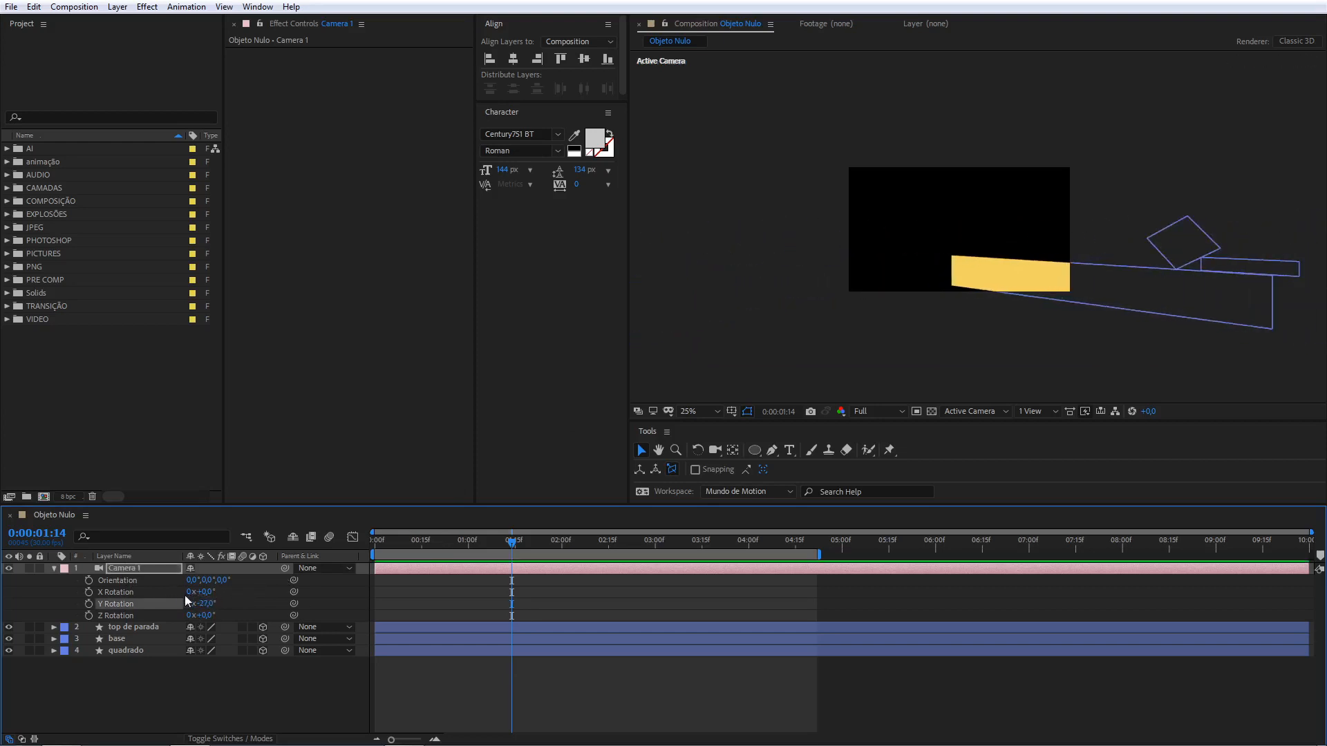
key(ctrl+z)
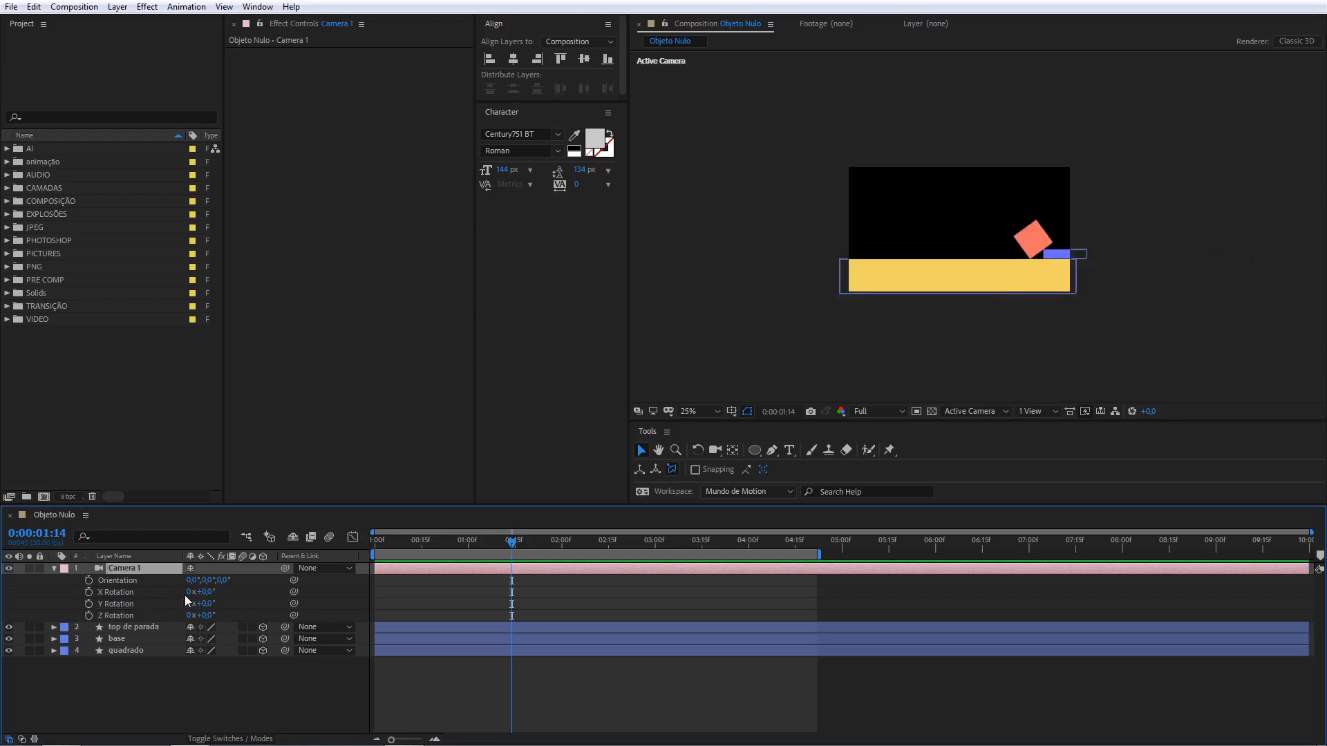
Check Camera 1's type in its Camera Settings and leave the settings unchanged.
key(ctrl+shift+y)
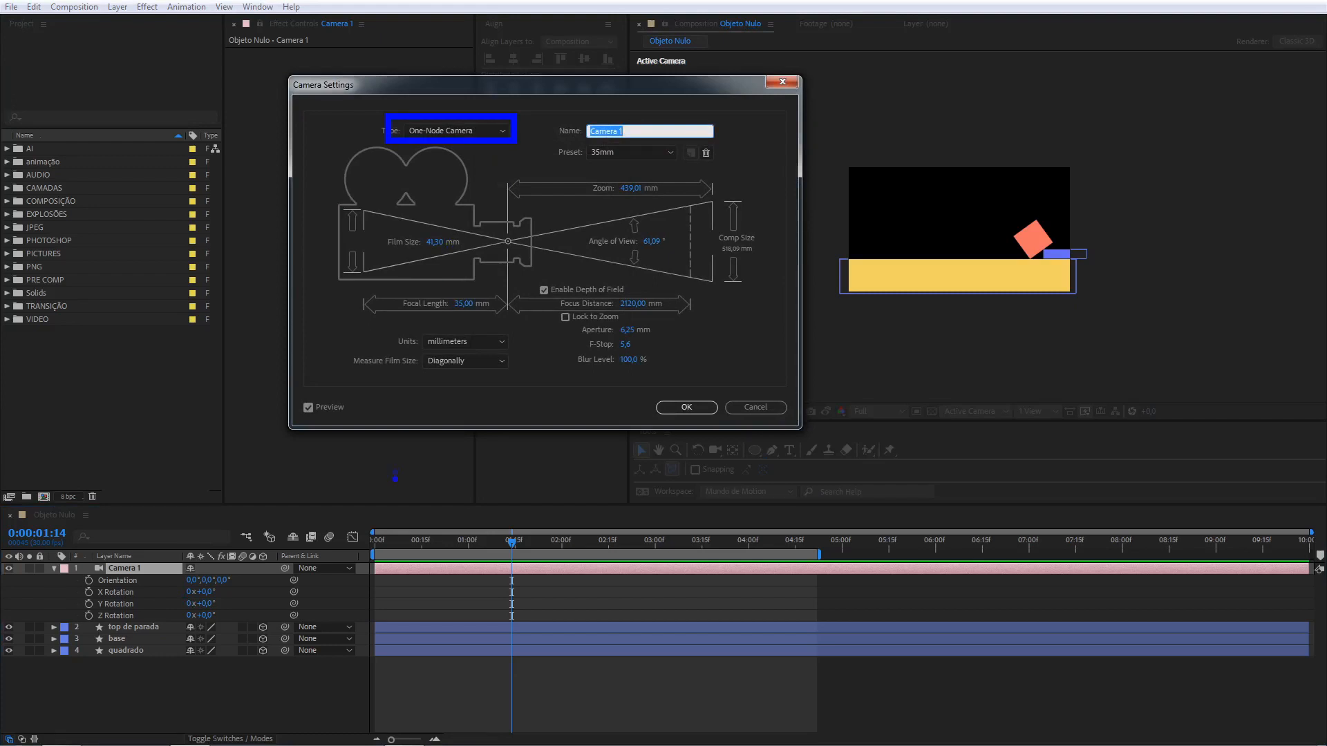
click(742, 405)
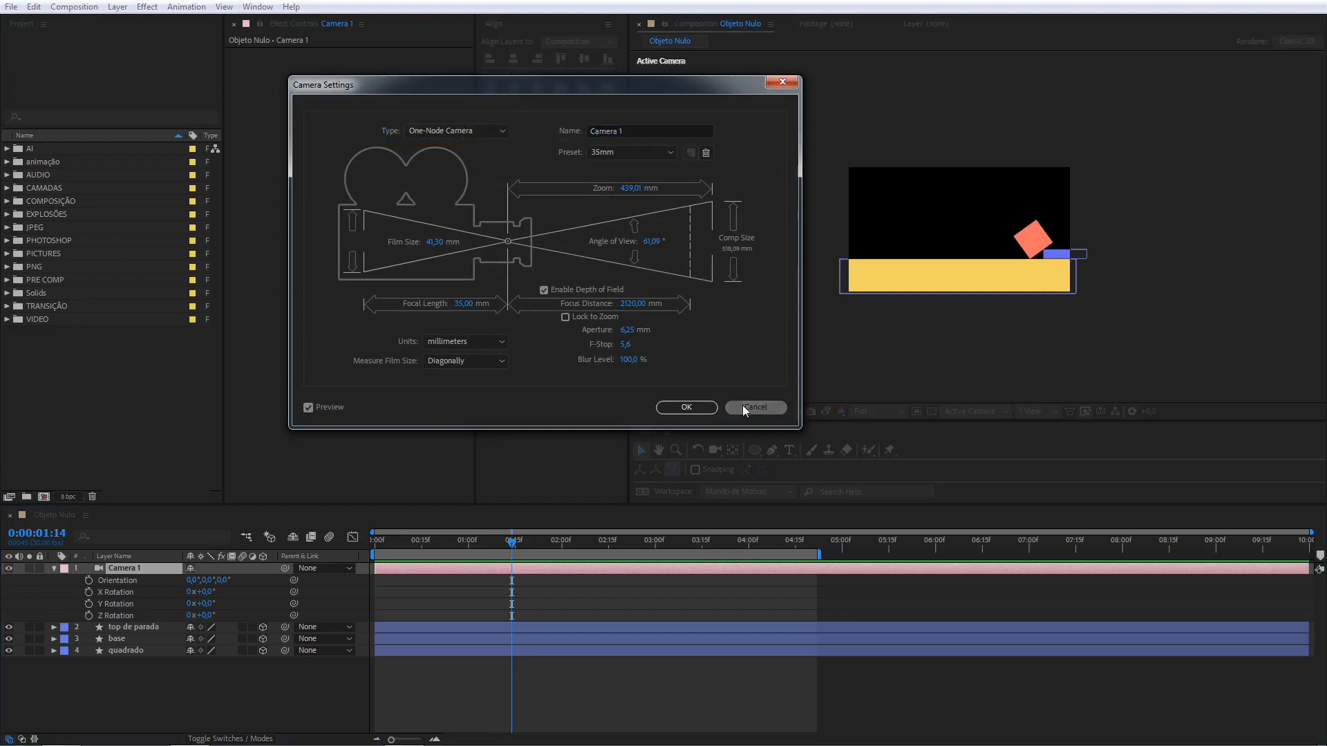
click(138, 712)
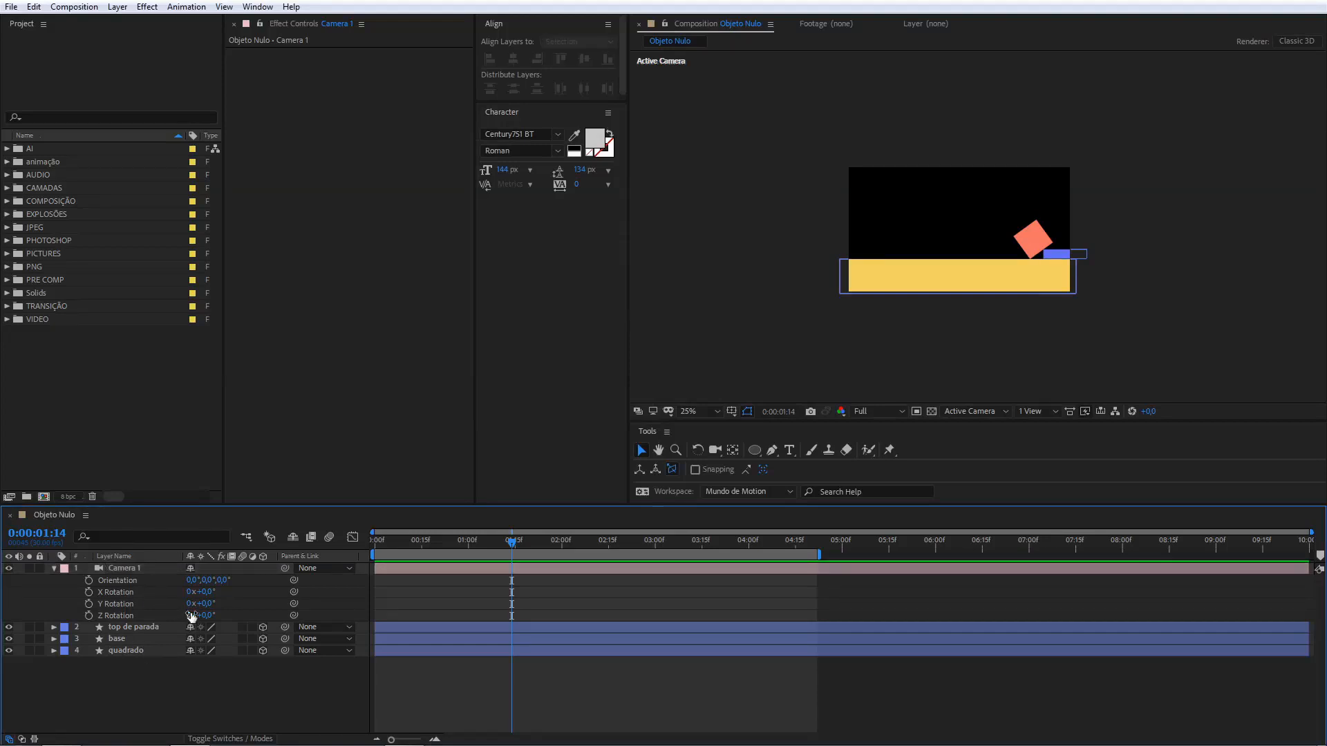
Add a Y Rotation keyframe to Camera 1 at the start of the timeline and set it to -56°.
mouse_move(206, 603)
mouse_down()
mouse_move(187, 613)
mouse_move(221, 603)
mouse_move(194, 604)
mouse_move(215, 591)
mouse_move(200, 593)
mouse_up()
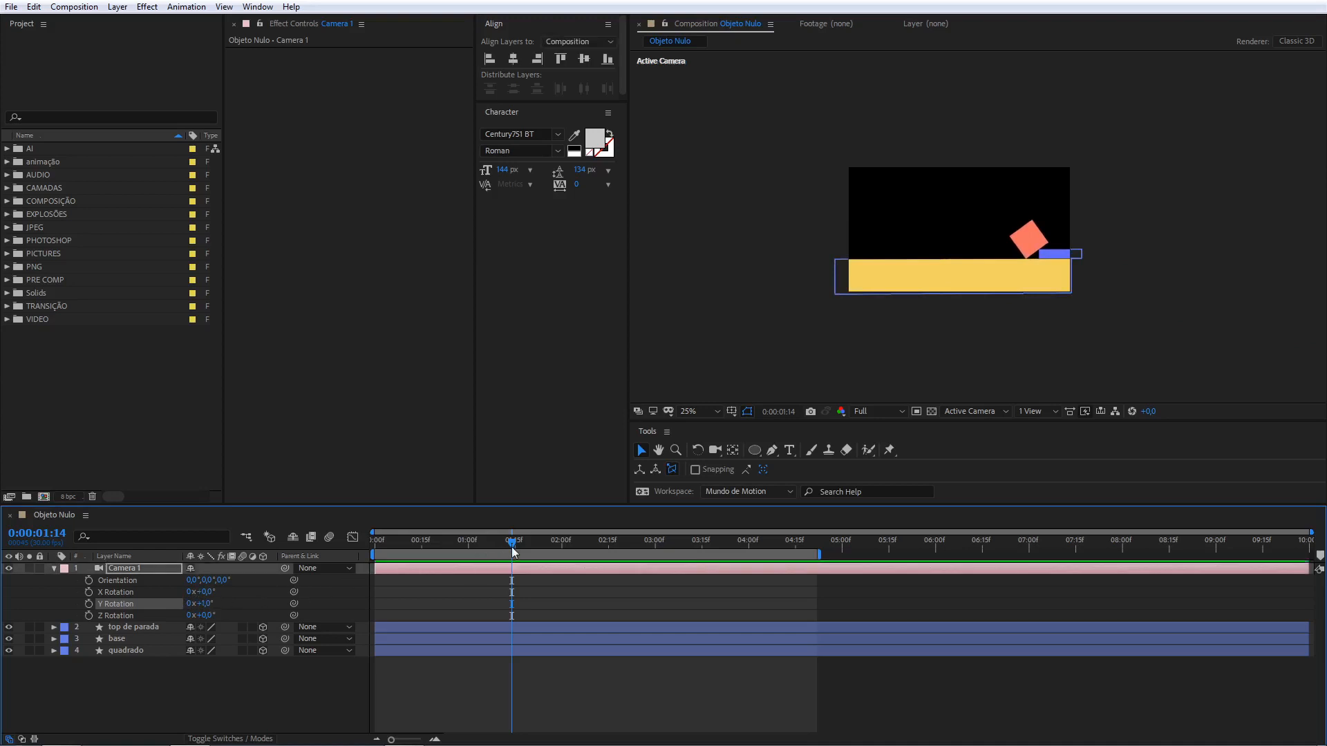
key(Home)
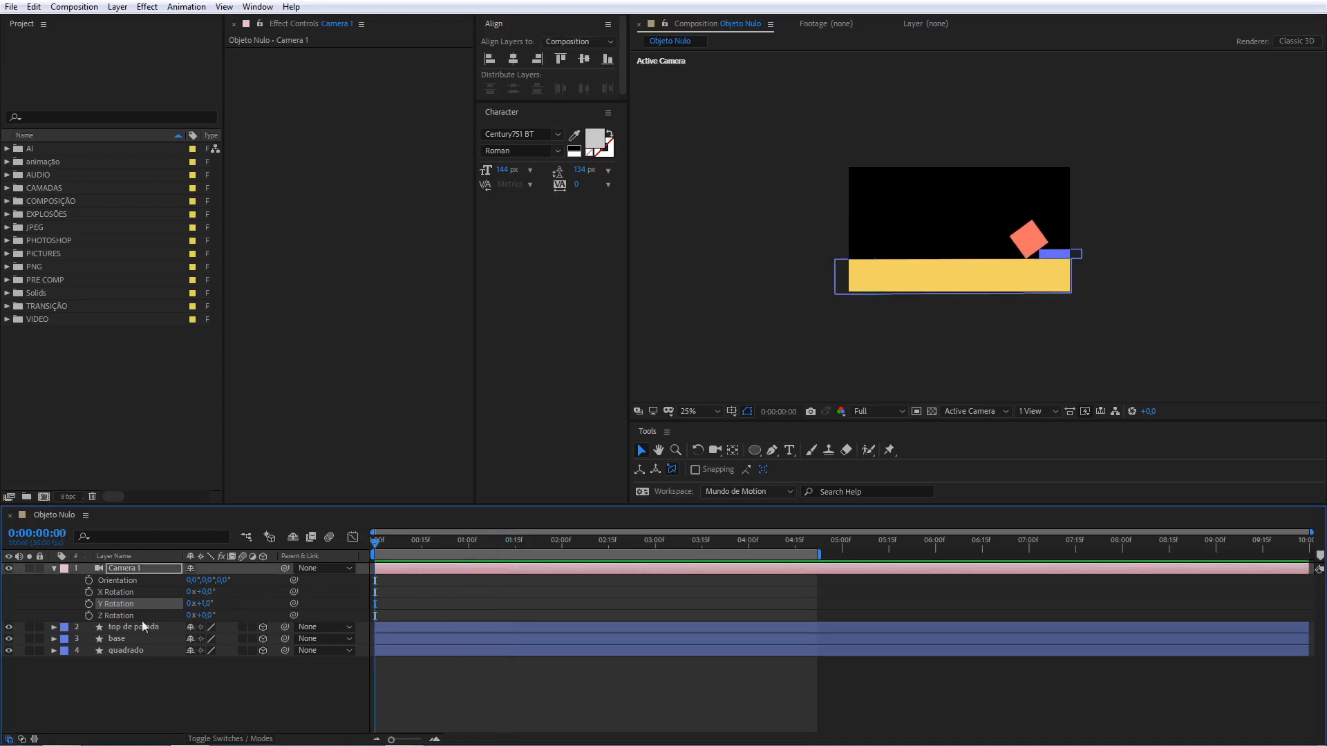
click(205, 604)
text(0)
key(Return)
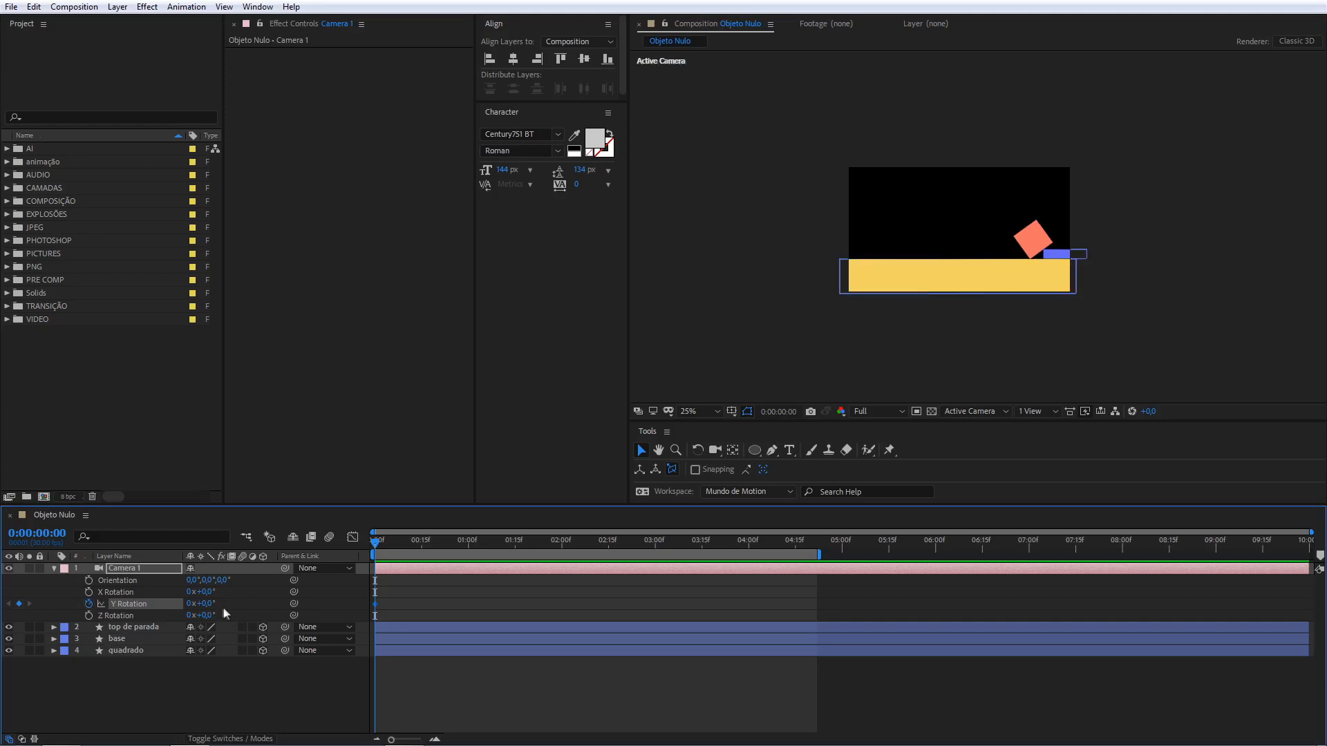
drag(208, 604, 170, 604)
Set Camera 1's Y Rotation to 0° at 00:15.
drag(377, 542, 421, 542)
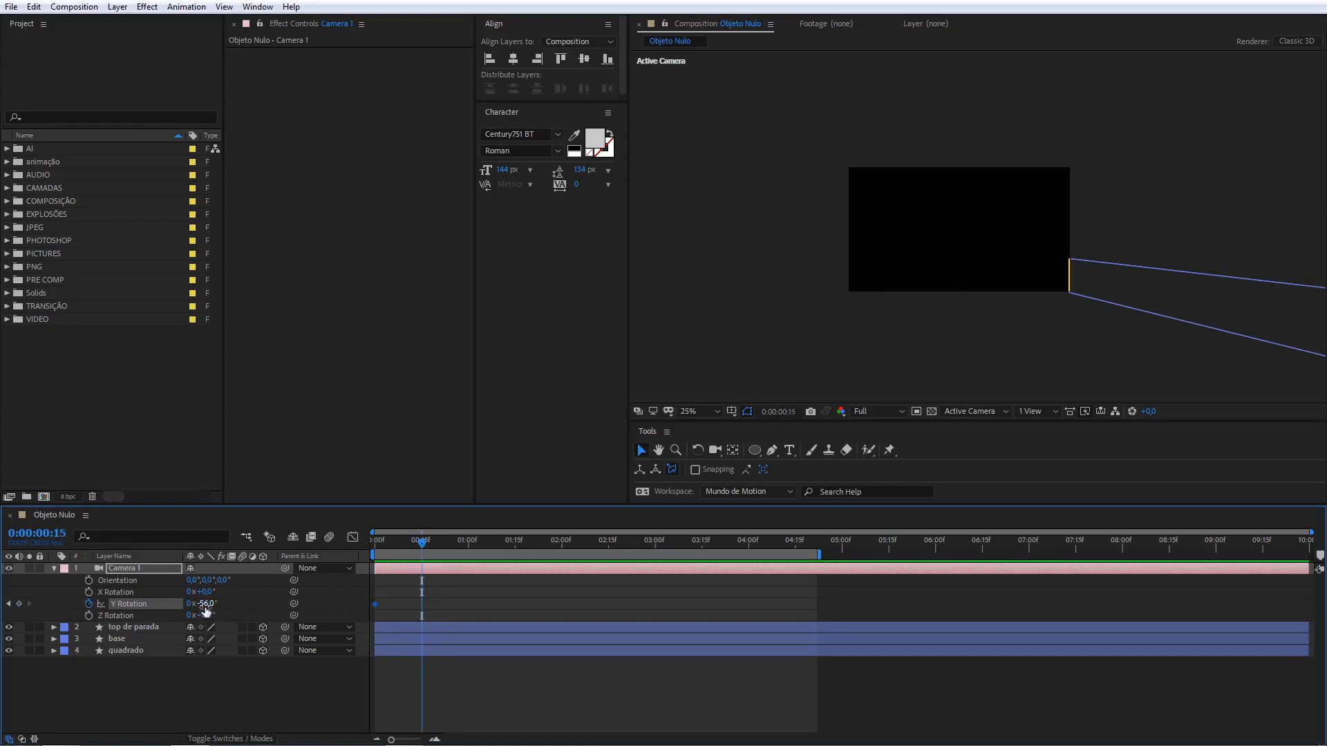
click(205, 605)
text(0)
key(Return)
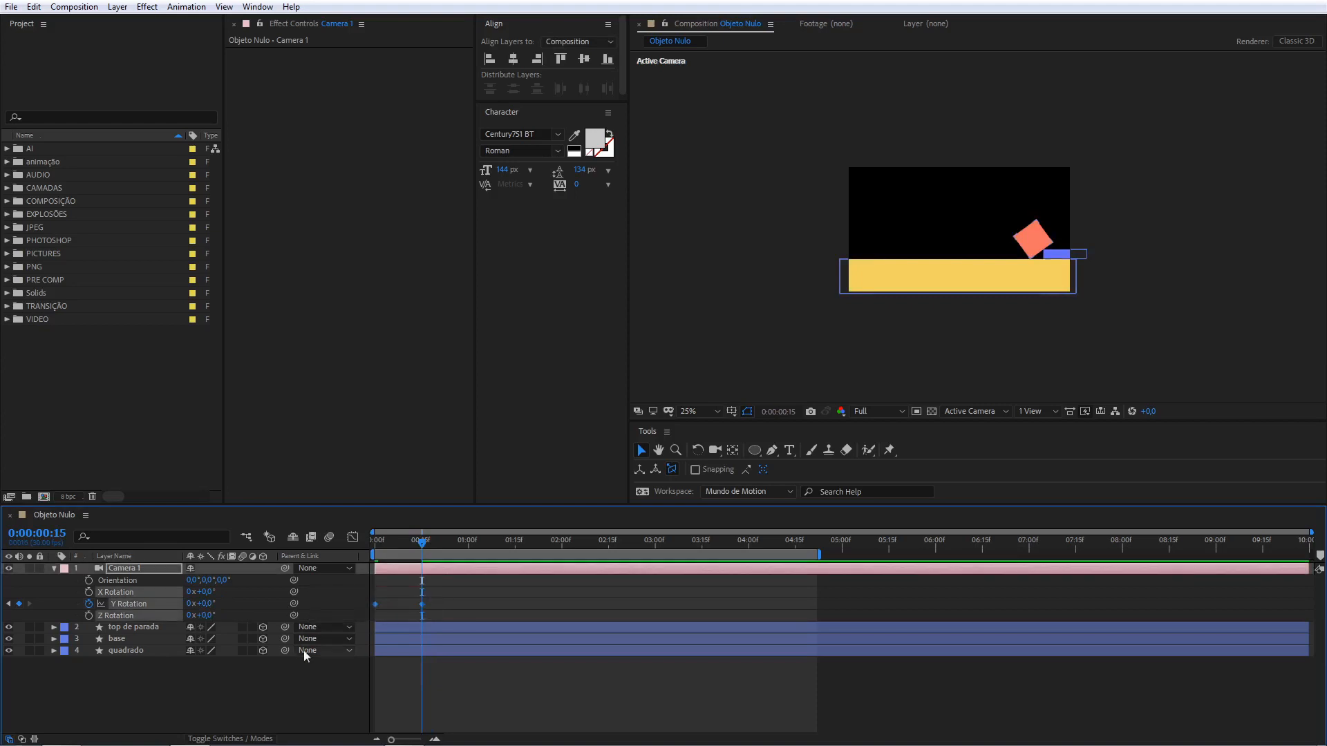
Shape Camera 1's Y Rotation curve in the Graph Editor for a fast start and a long, soft stop, and preview it.
click(353, 537)
click(409, 590)
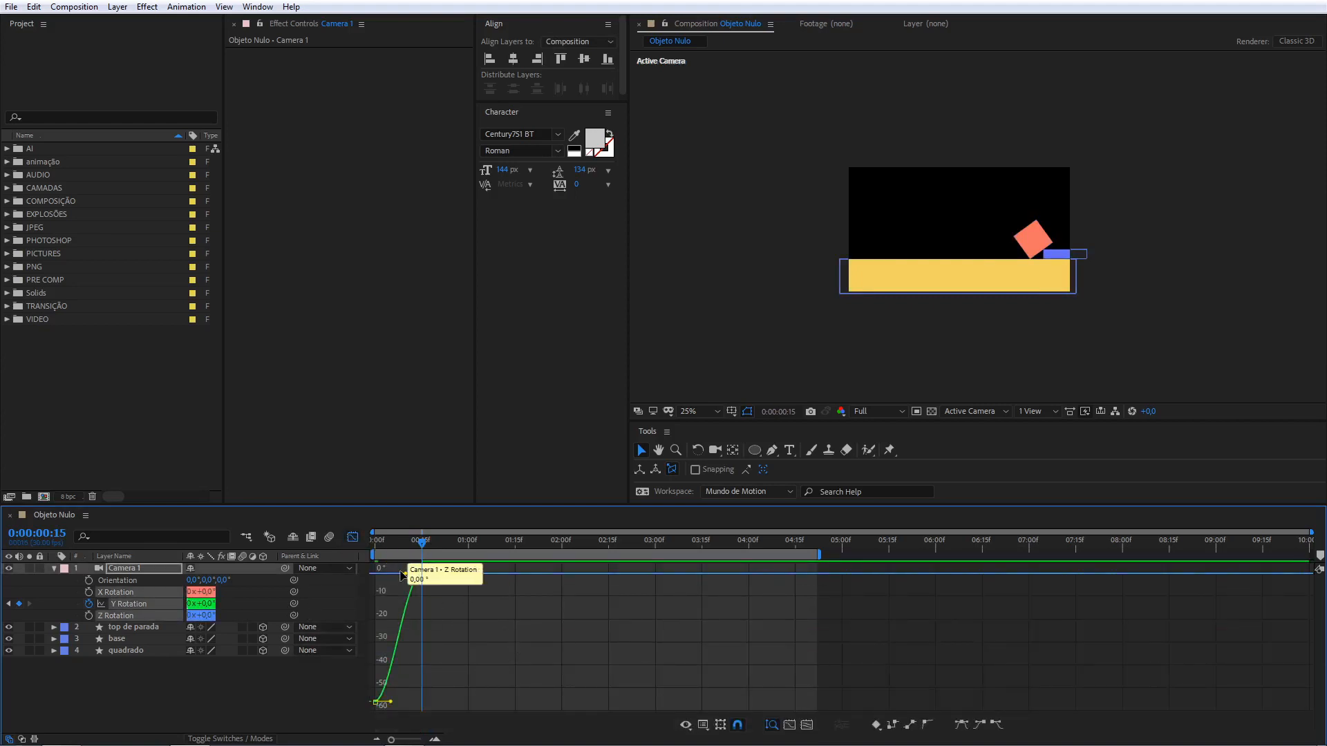
drag(405, 573, 372, 577)
drag(390, 702, 383, 680)
drag(425, 545, 213, 604)
key(space)
key(space)
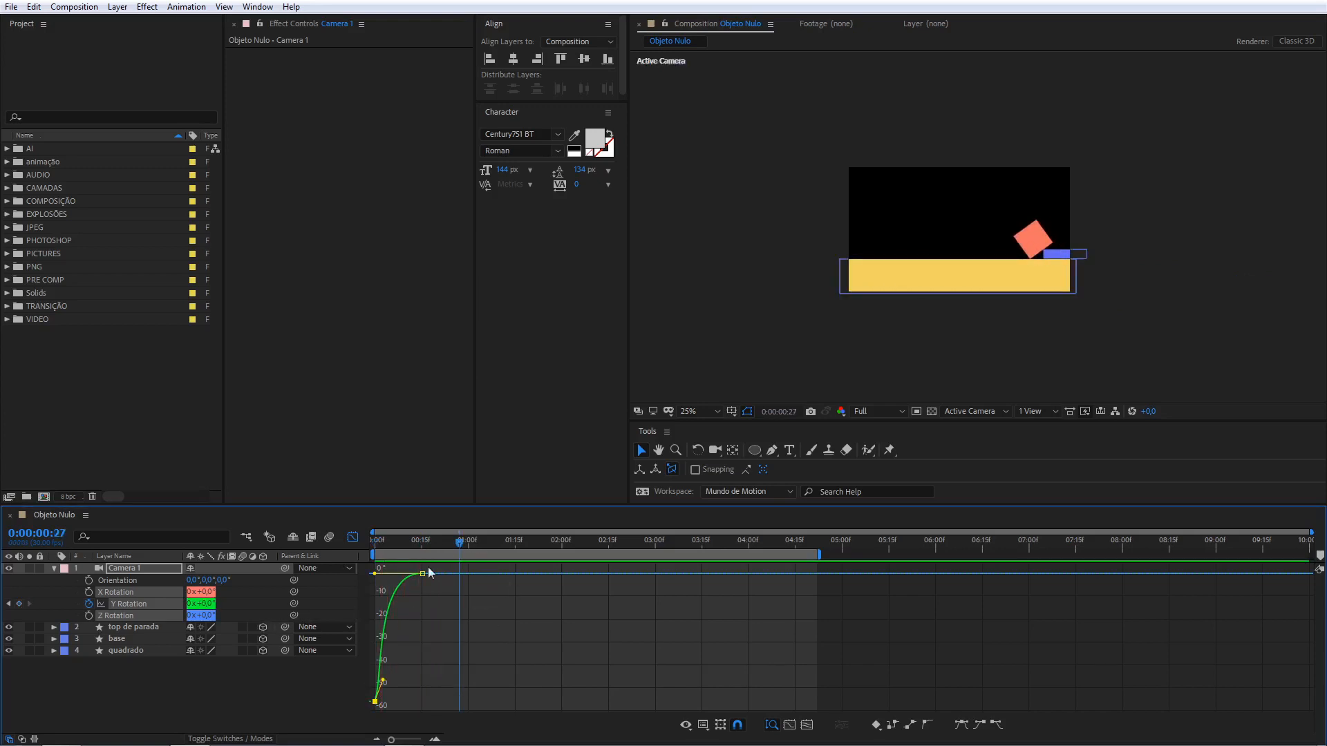
Move Camera 1's second Y Rotation keyframe to 00:27, preview the camera move and collapse the layer's properties.
drag(423, 574, 465, 574)
key(Home)
key(space)
key(space)
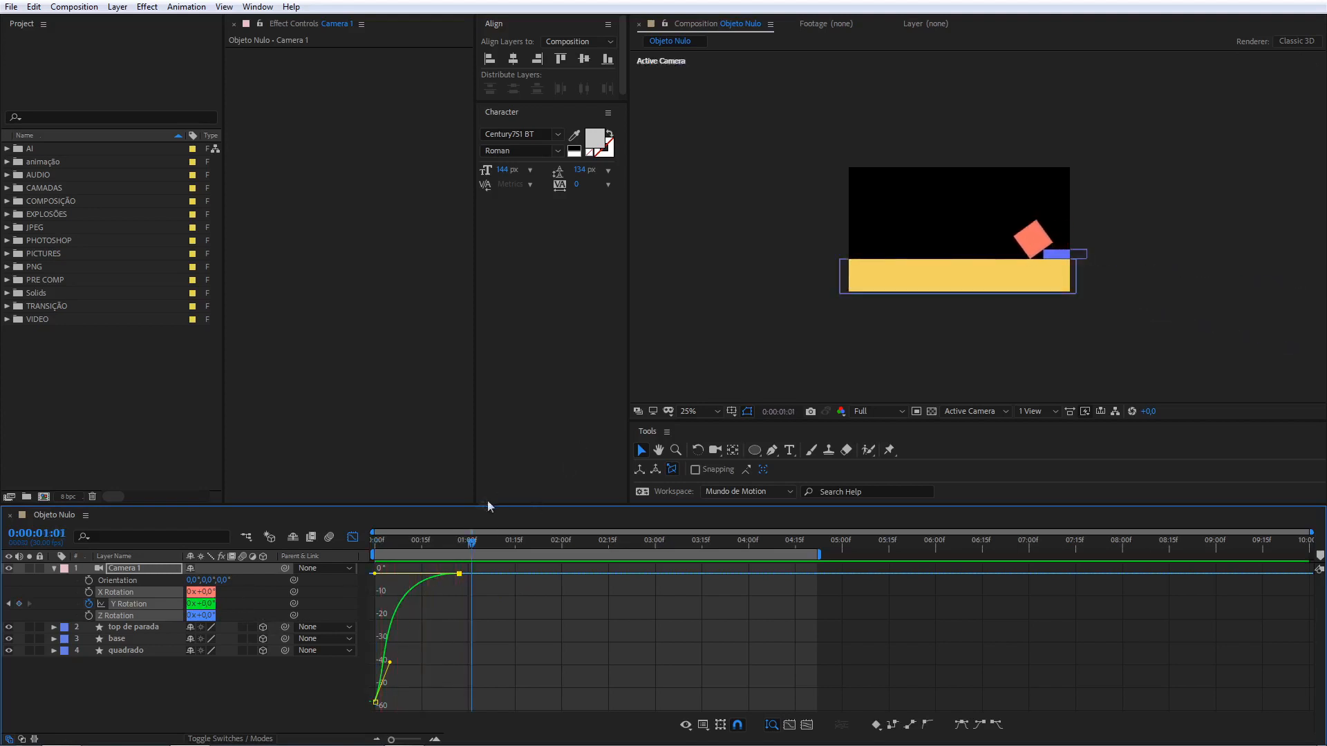
key(space)
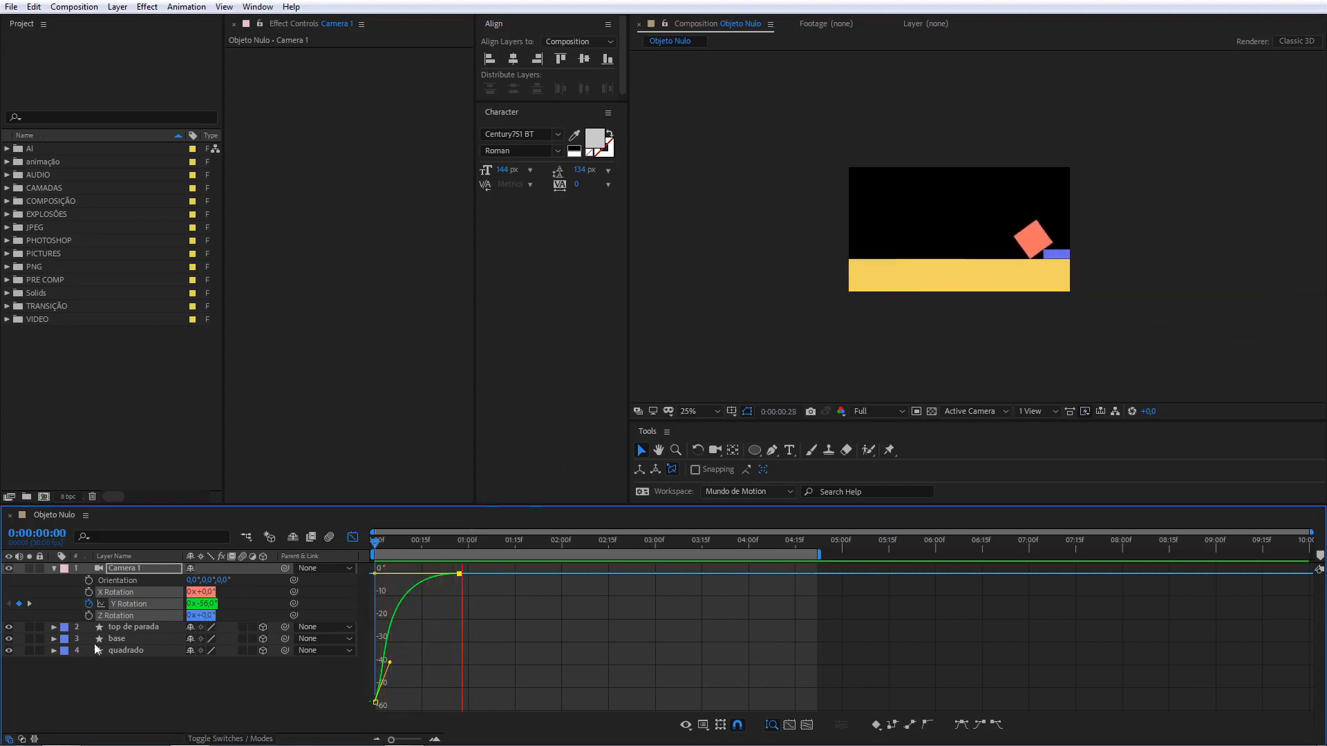
click(143, 683)
click(54, 567)
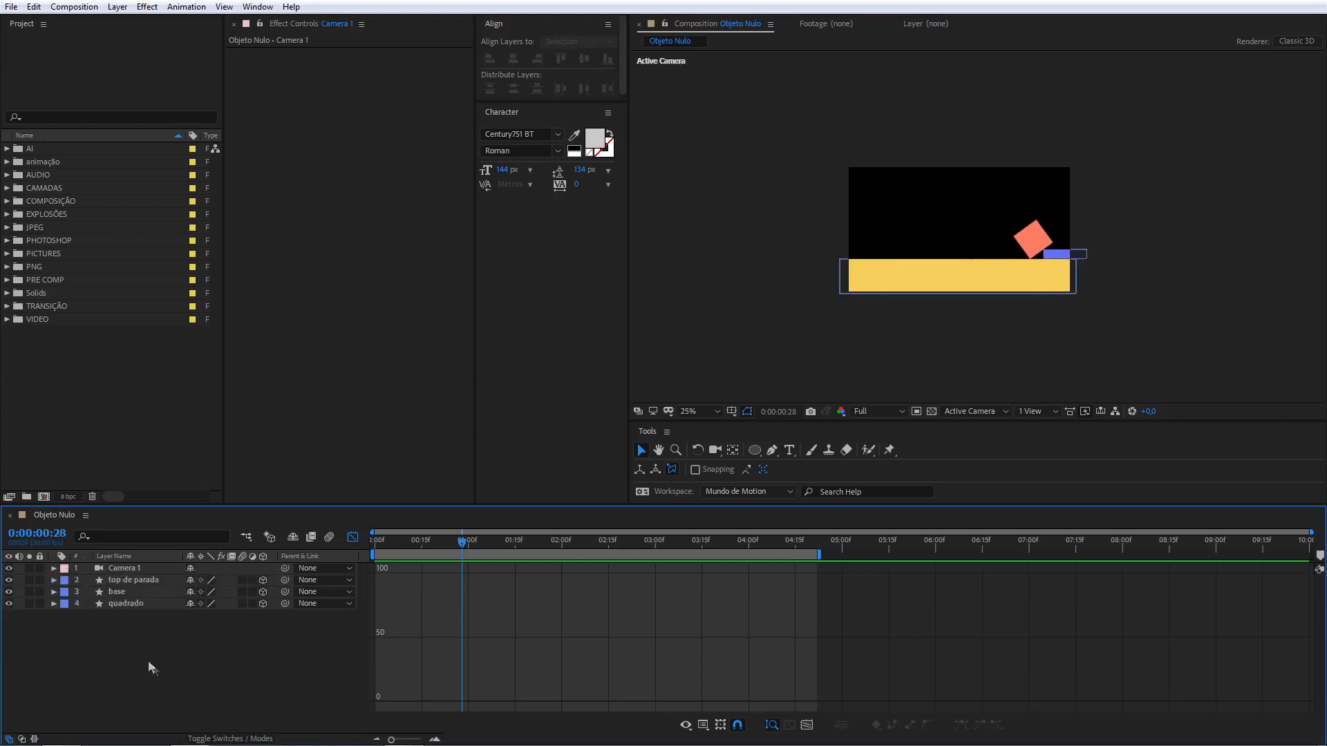
Create a null object, make it a 3D layer and parent Camera 1 to it.
right_click(168, 644)
mouse_move(215, 493)
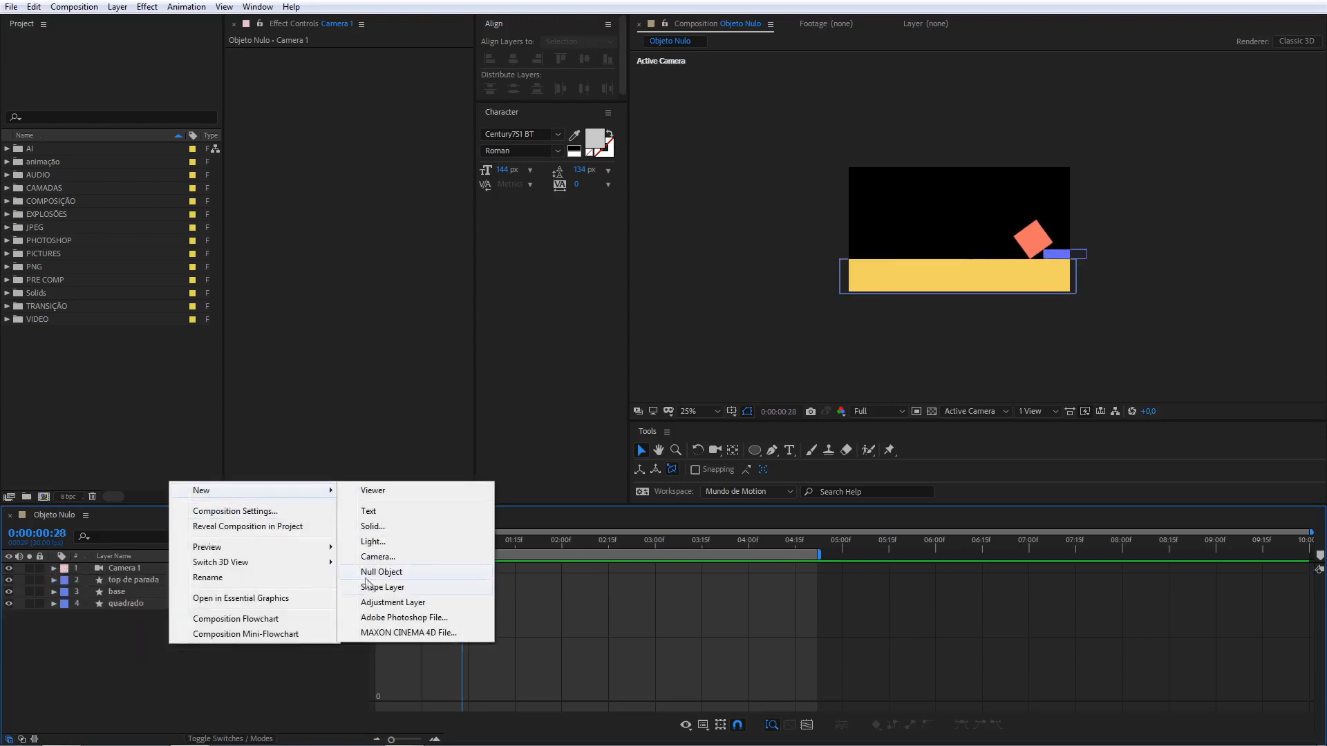
click(376, 572)
click(193, 659)
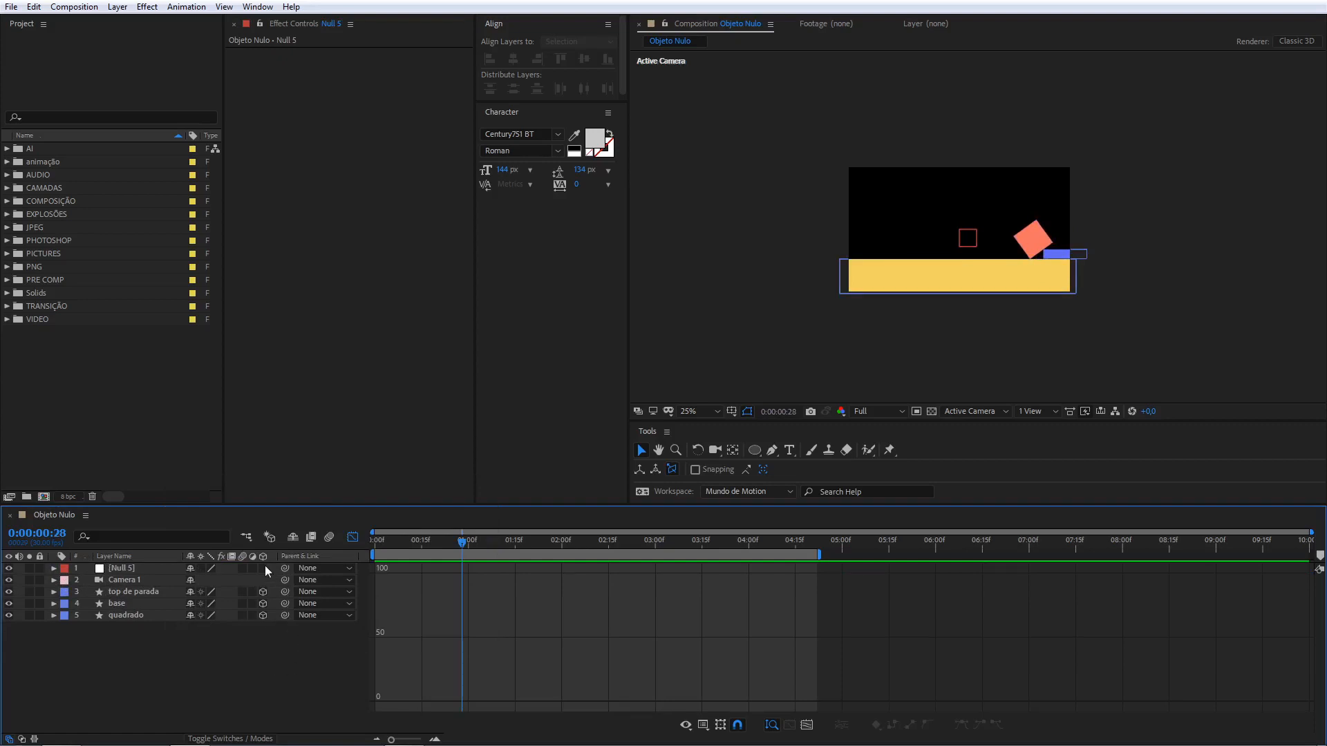
drag(284, 579, 119, 568)
Rename the new null object "controle camera".
click(126, 570)
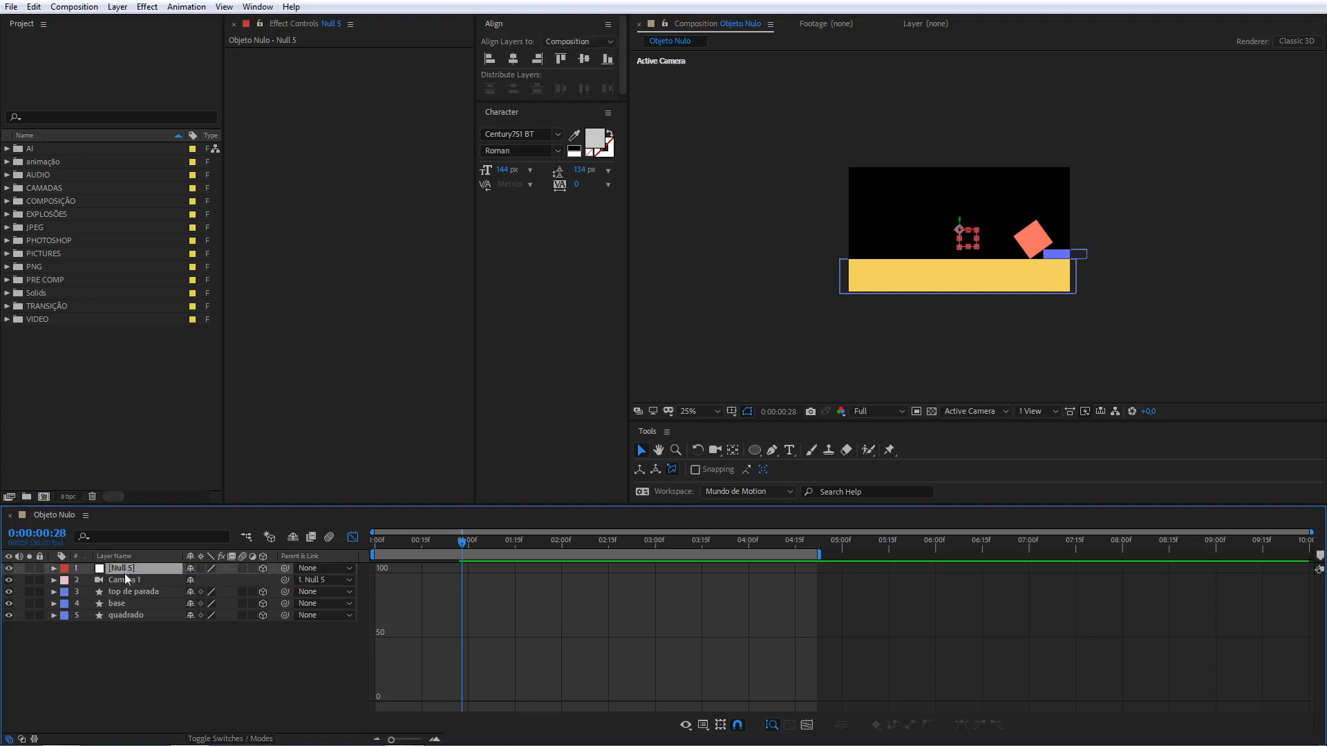
key(Return)
text(controle camera)
key(Return)
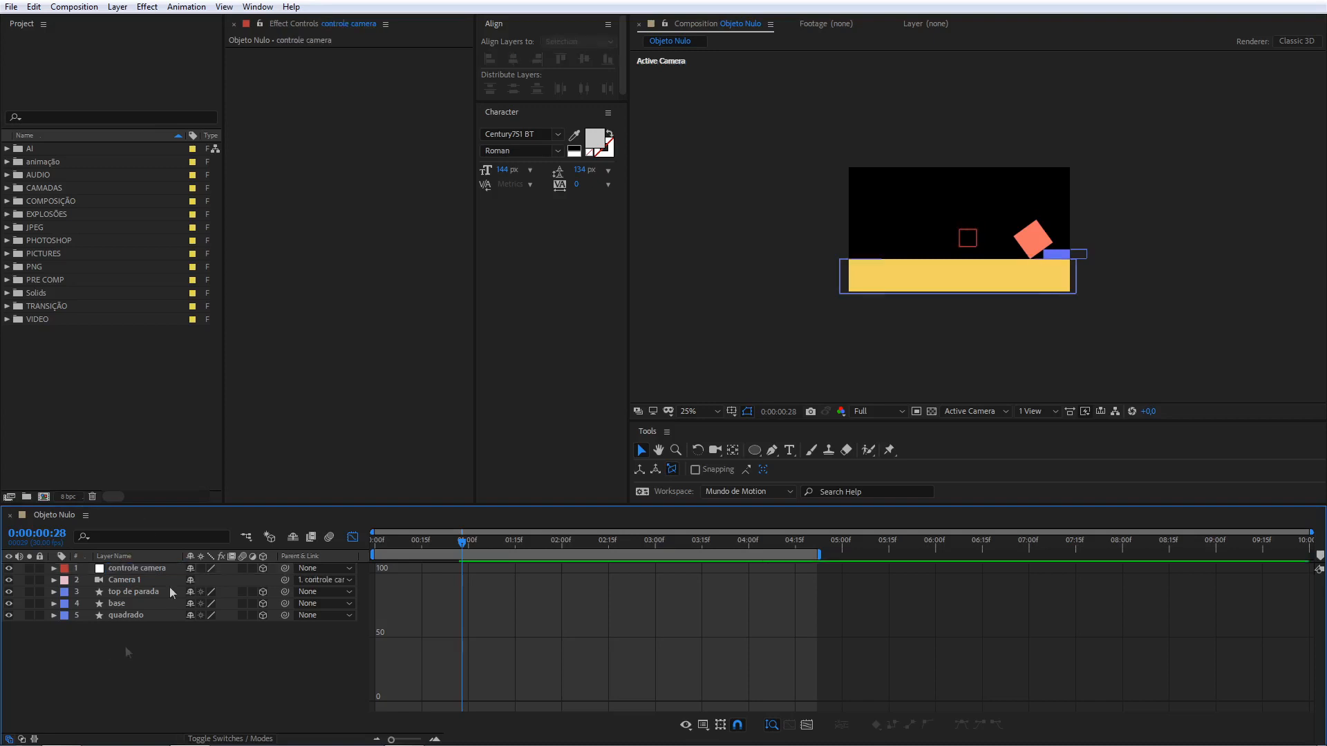
Reveal the rotation properties of controle camera and Camera 1 in the layer timeline and go to Camera 1's keyframe at 00:27.
click(147, 570)
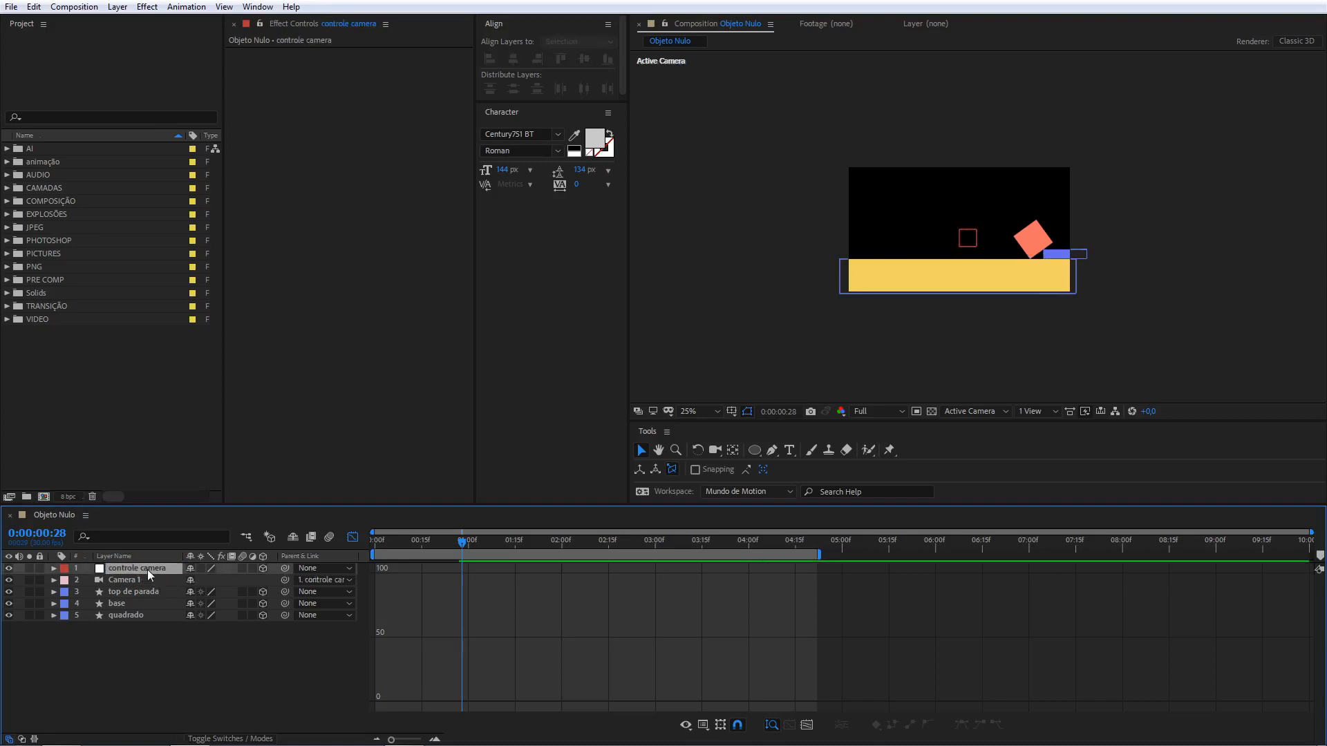
key(r)
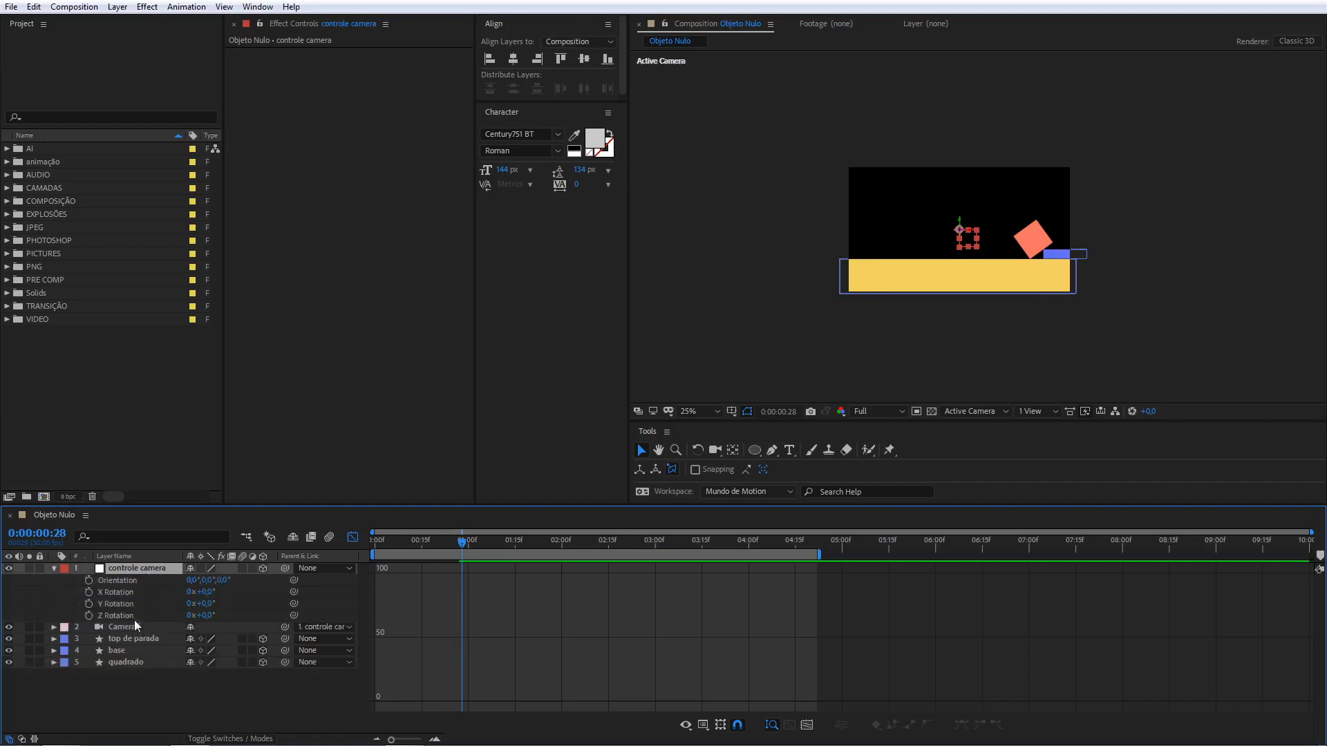
click(114, 628)
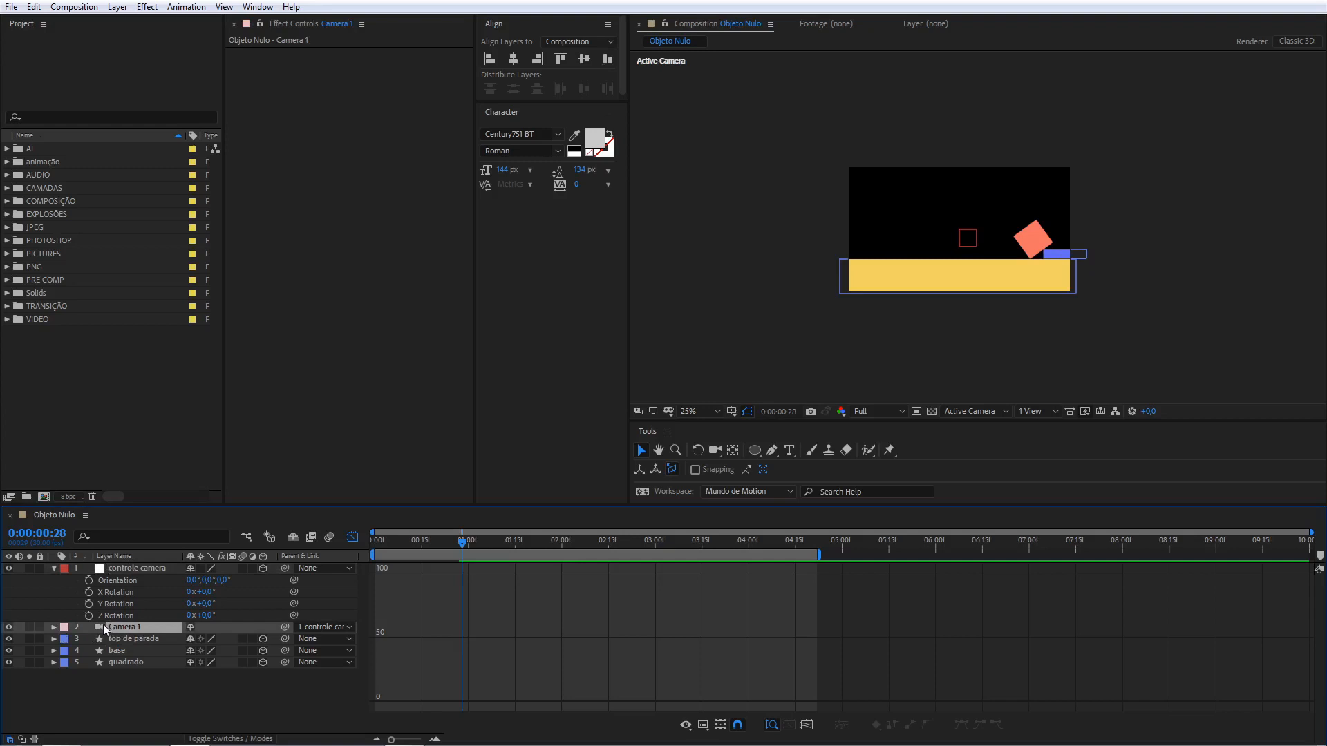
key(r)
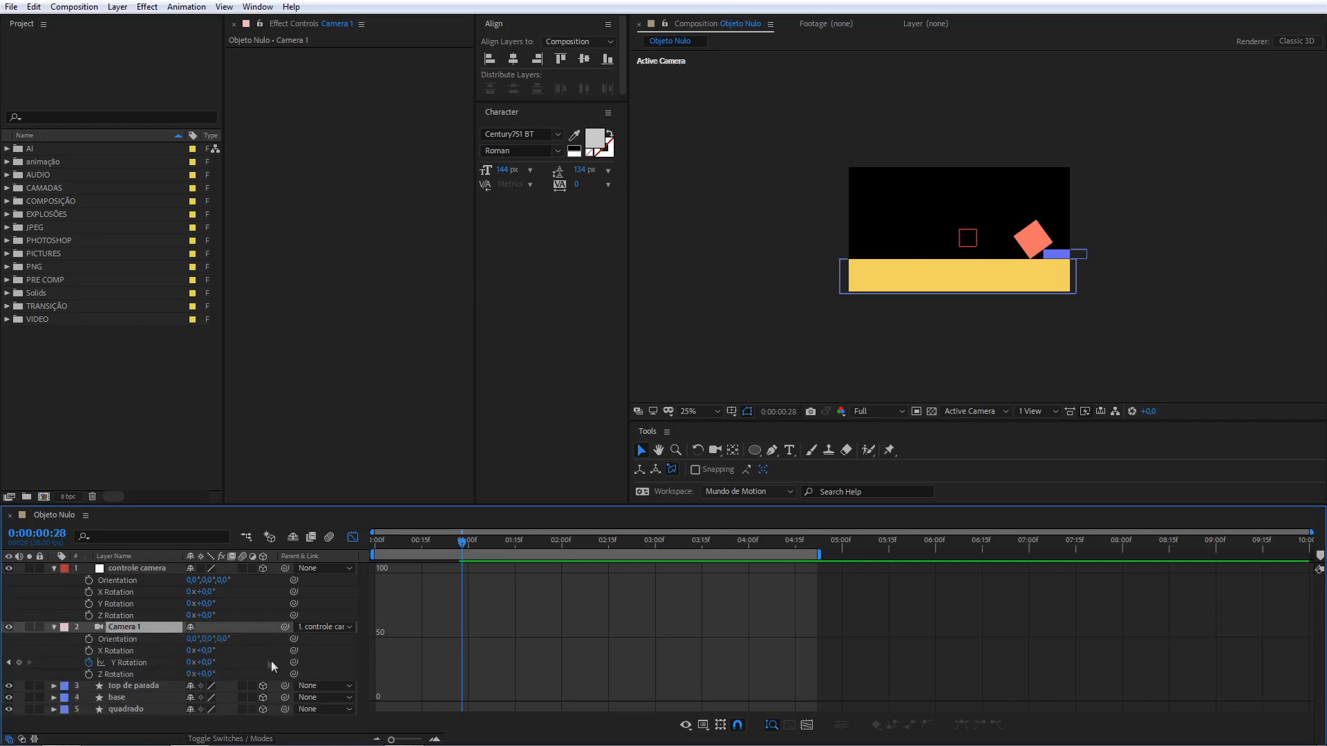
click(352, 538)
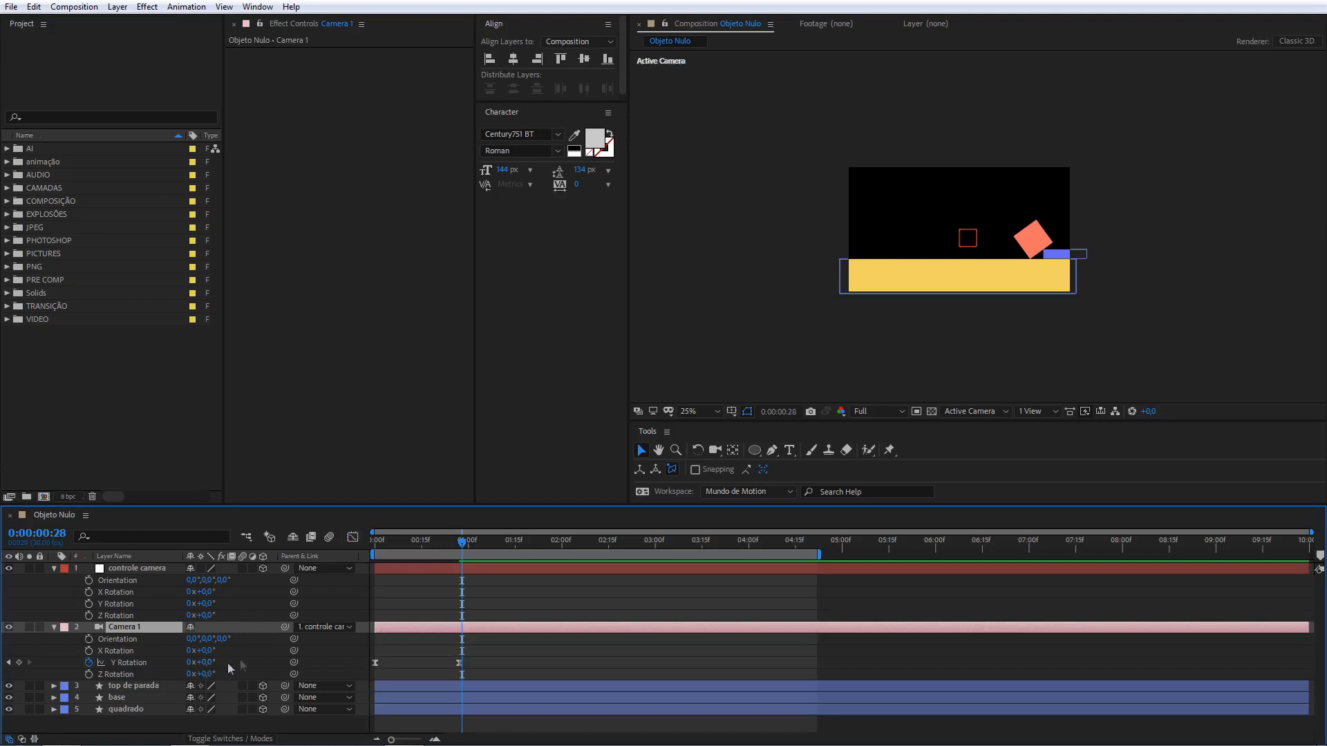
mouse_move(465, 544)
mouse_down()
mouse_move(354, 565)
mouse_move(459, 562)
mouse_up()
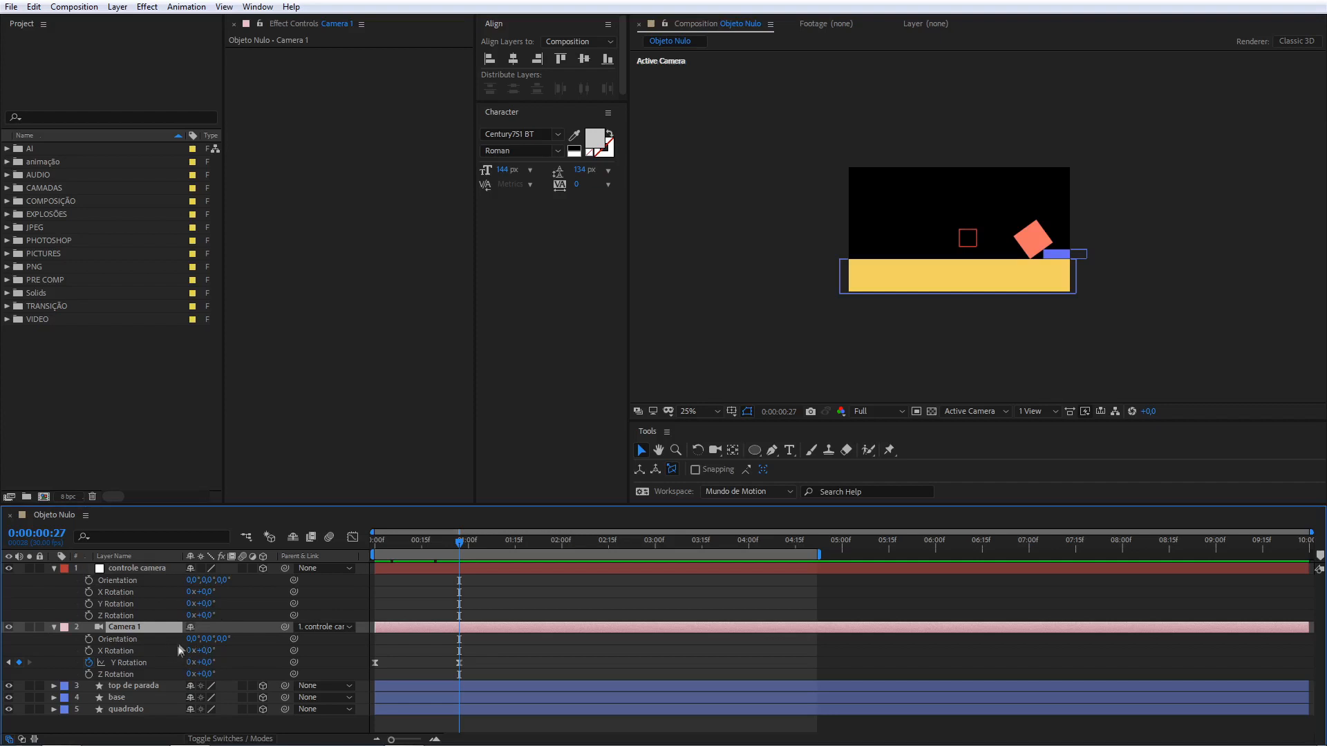
Try turning controle camera on Y Rotation to 2° and -6°, and reset it to 0°.
mouse_move(204, 604)
mouse_down()
mouse_move(370, 573)
mouse_move(205, 608)
mouse_up()
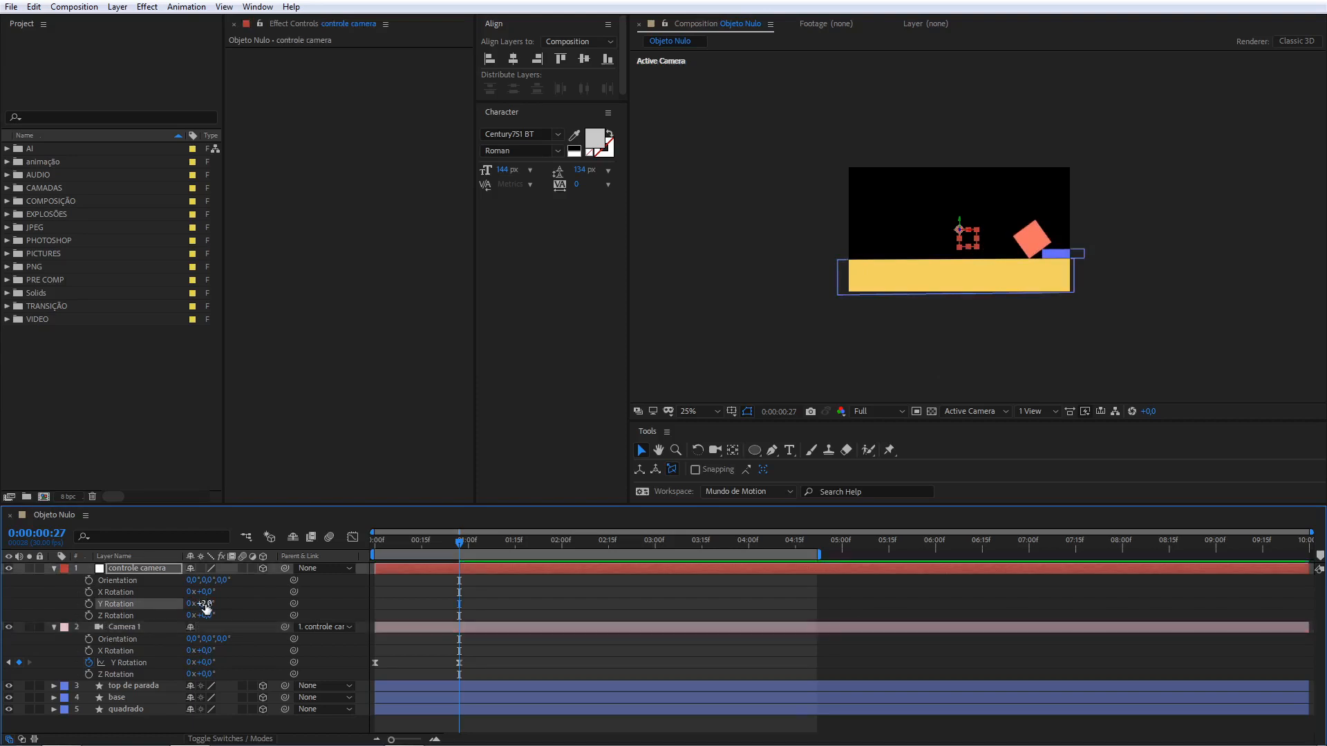
mouse_move(206, 607)
mouse_down()
mouse_move(141, 602)
mouse_move(209, 582)
mouse_move(188, 597)
mouse_up()
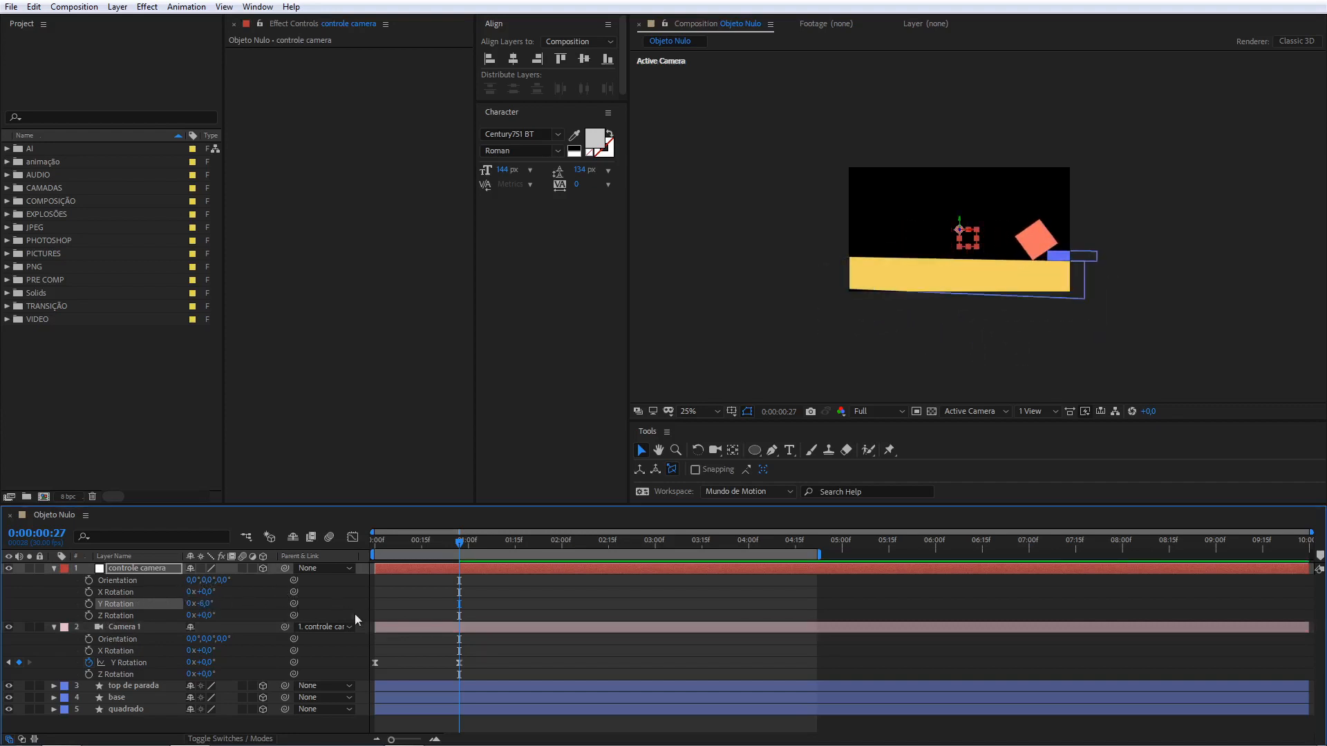
text(0)
key(Return)
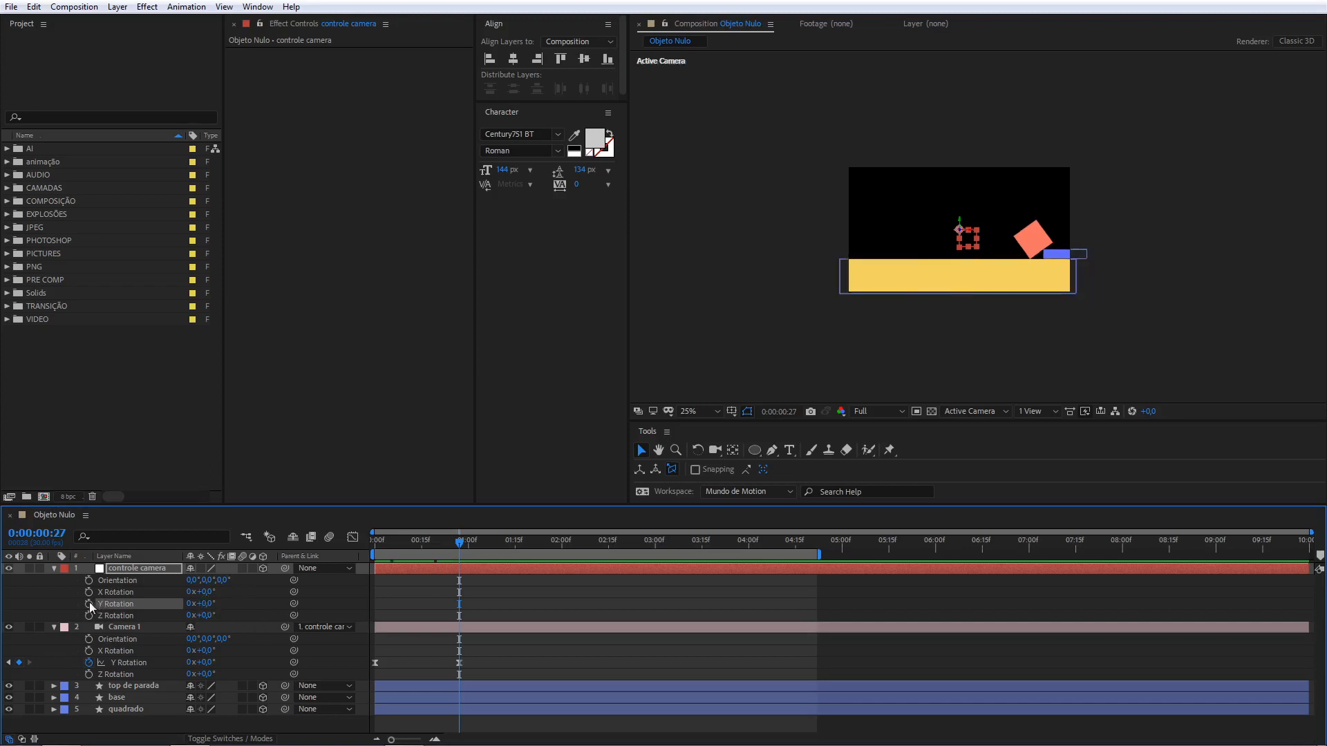
Keyframe controle camera's Y Rotation at 00:27 and set it to one full revolution (1x+0°) at 02:00.
click(88, 606)
drag(461, 543, 561, 543)
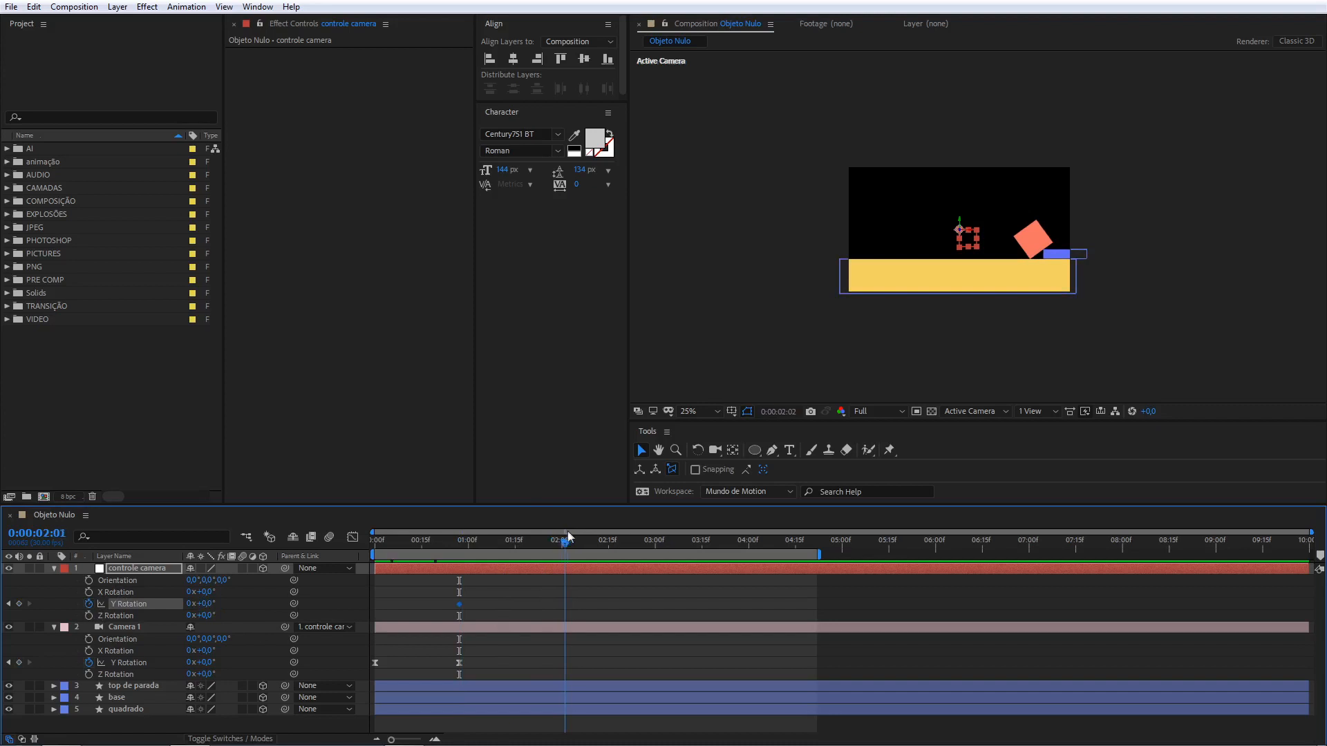
click(202, 604)
key(shift+Tab)
key(Return)
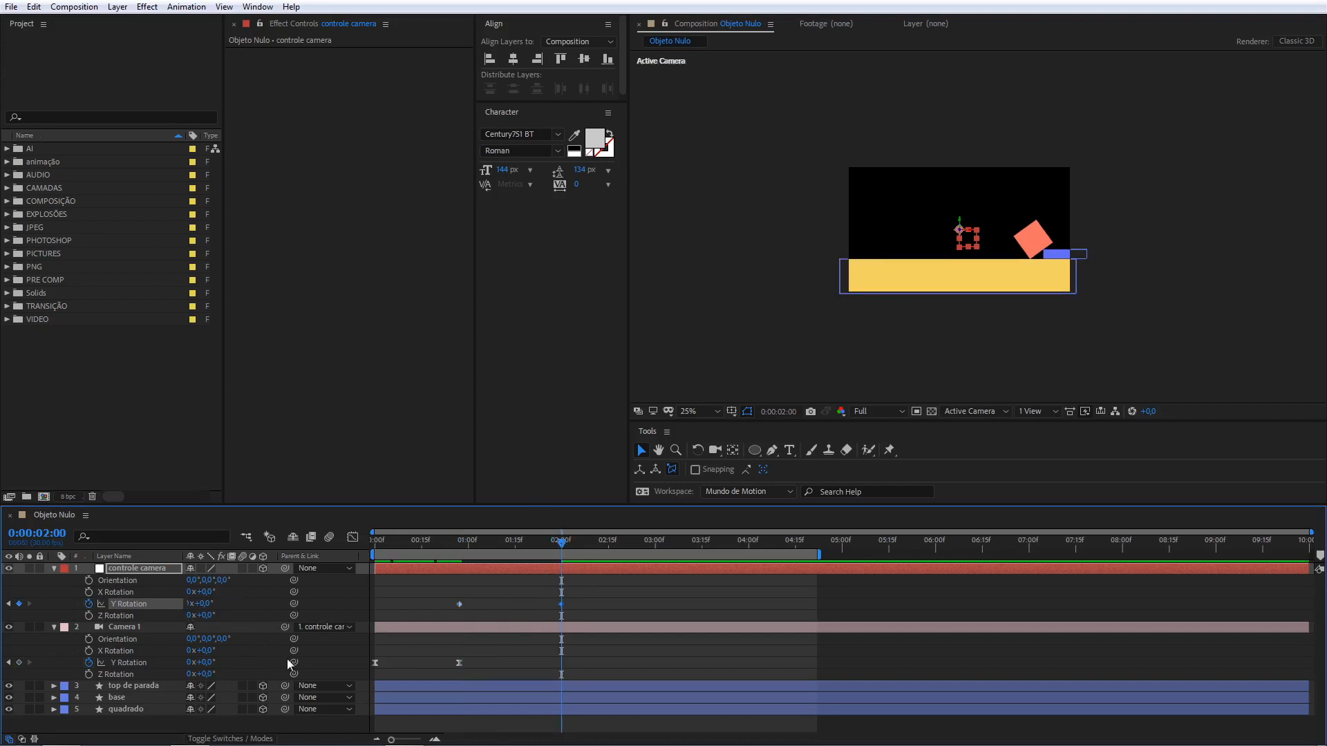
Ease controle camera's two Y Rotation keyframes, reshape their speed graph to start fast and settle slowly, and preview the animation from the start.
drag(582, 595, 437, 632)
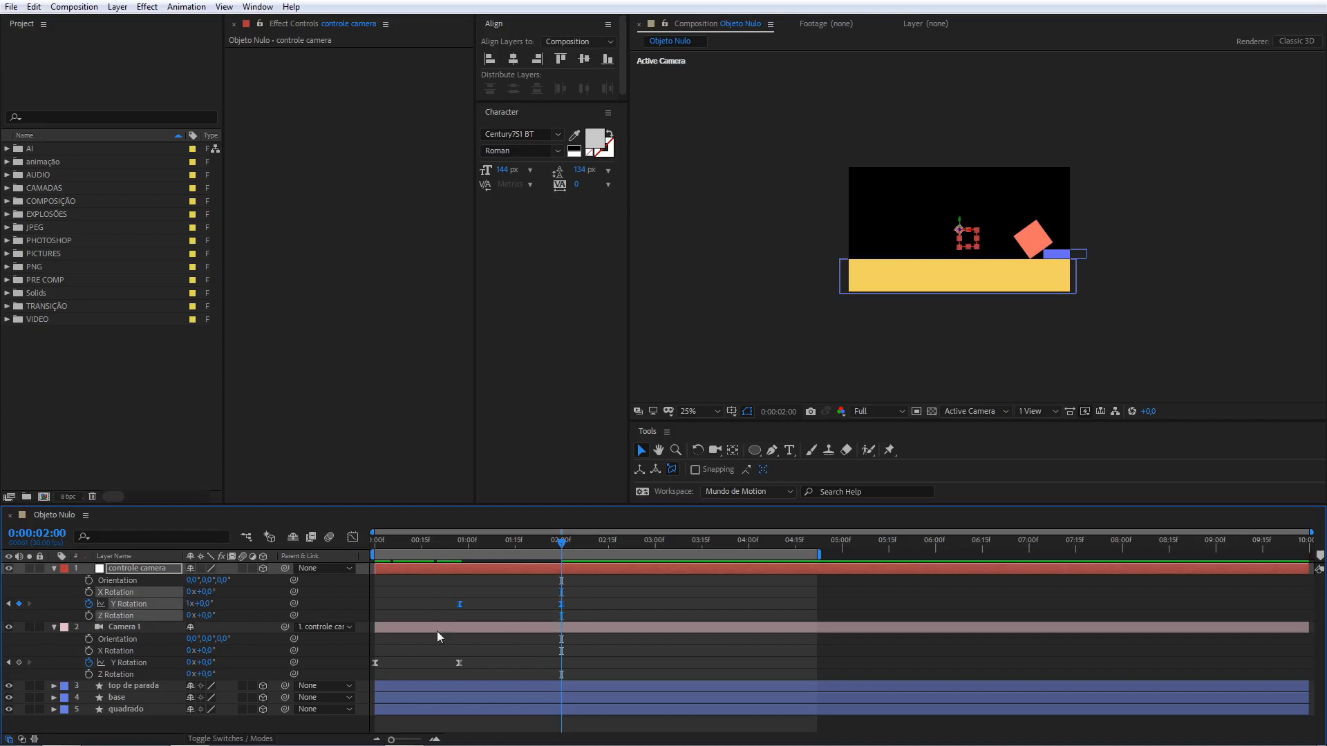
click(353, 537)
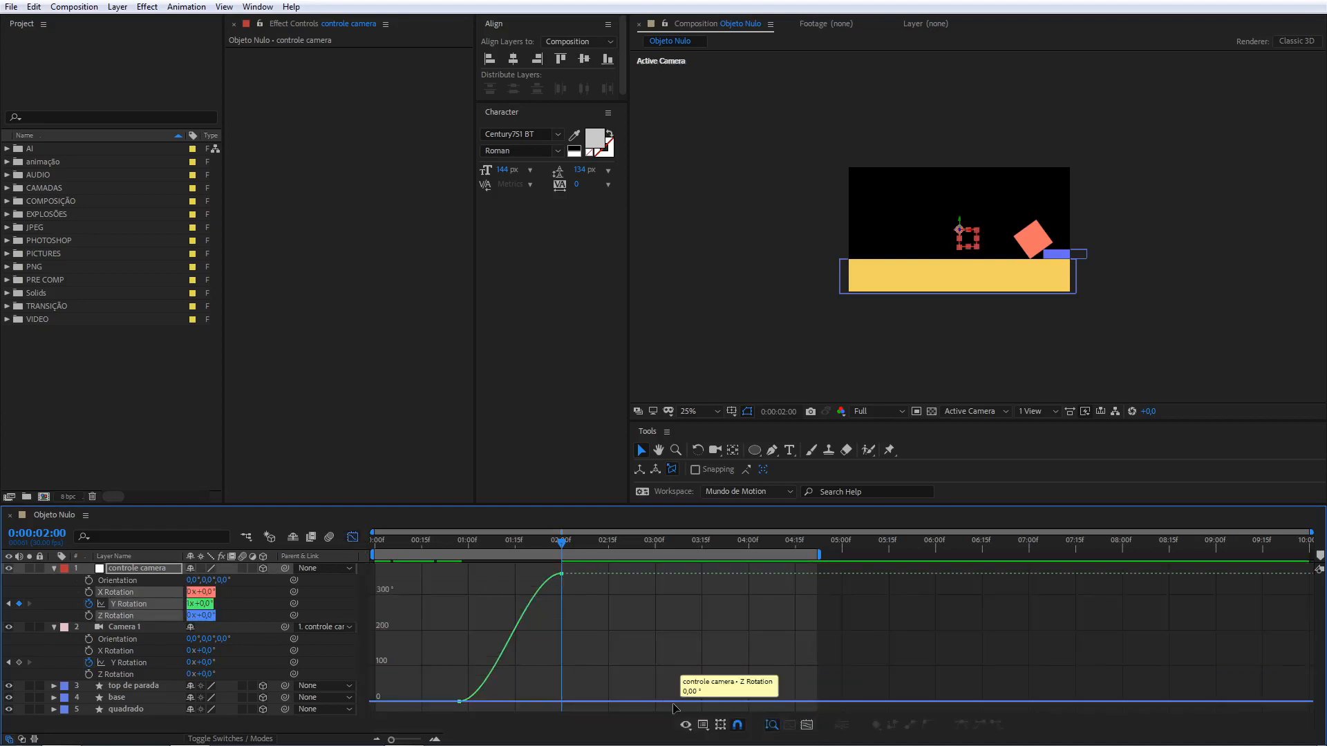
click(686, 726)
click(736, 604)
click(736, 594)
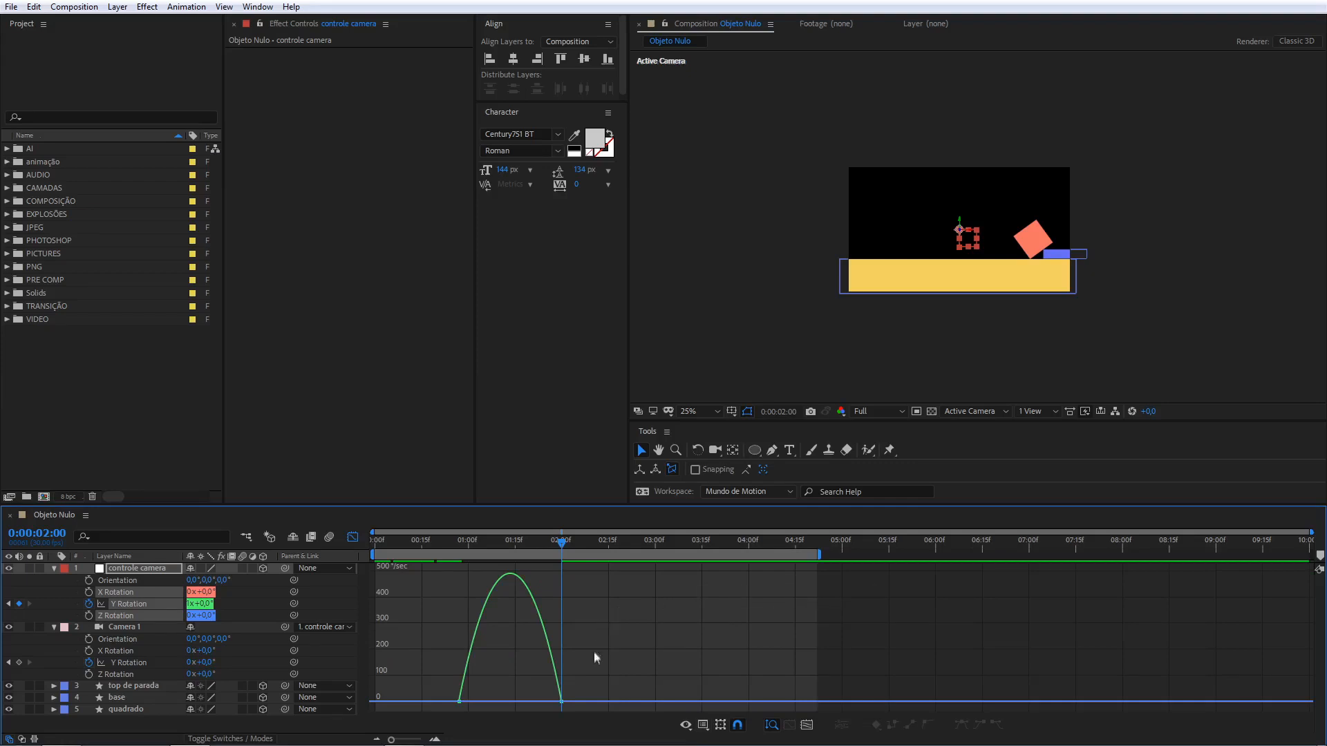
drag(546, 707, 510, 702)
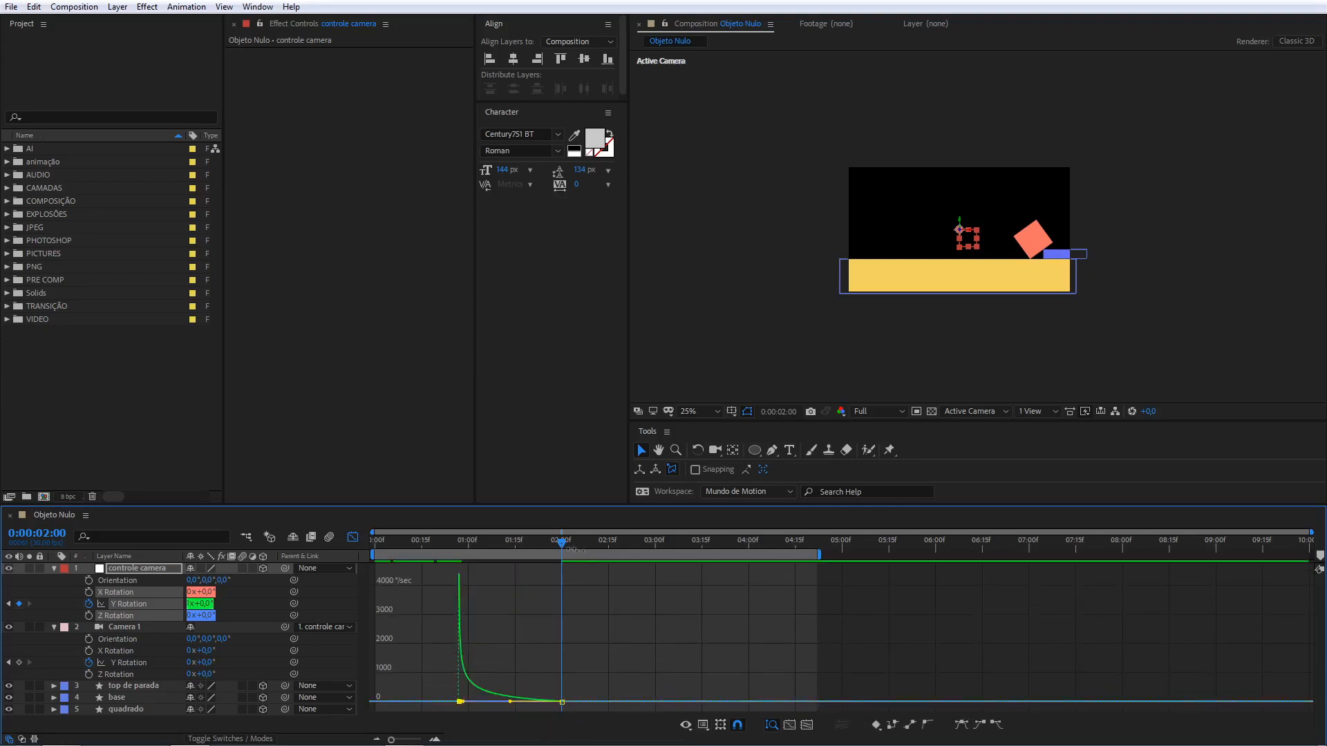
click(352, 537)
key(Home)
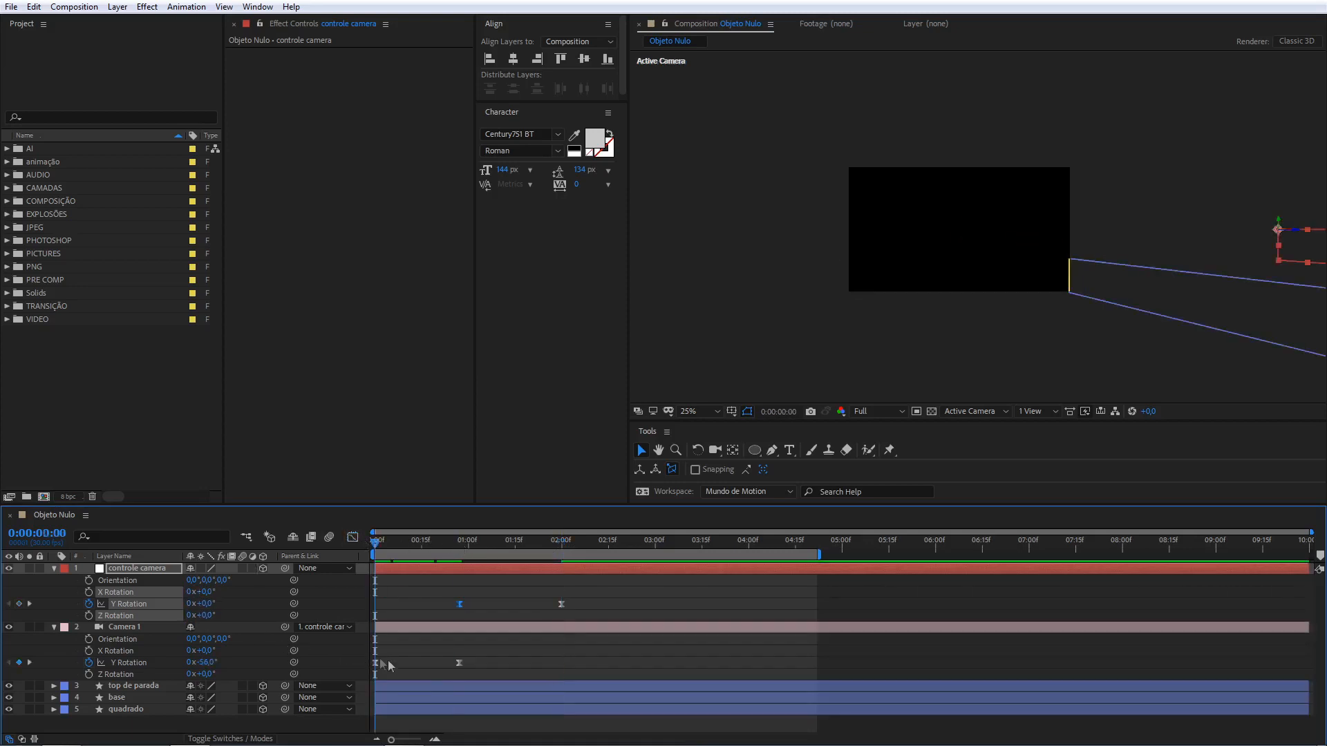
key(space)
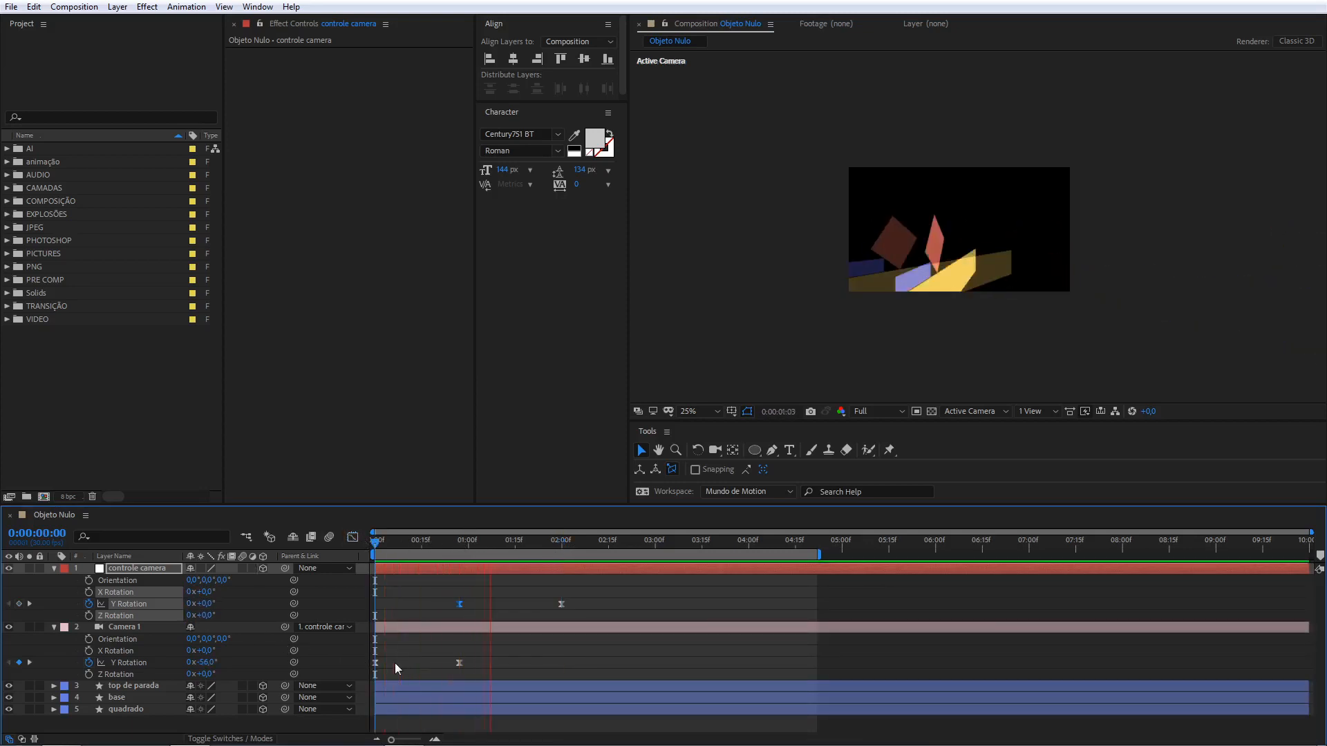
key(space)
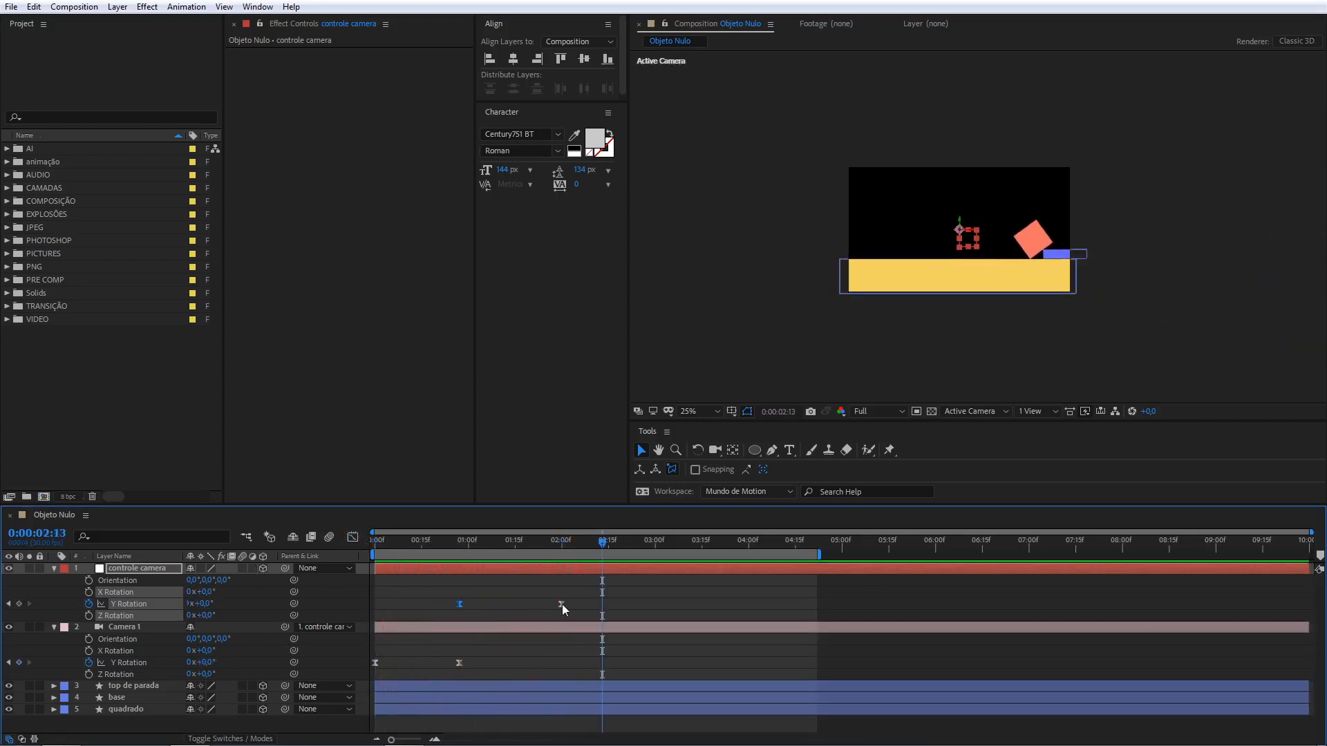
Move controle camera's second Y Rotation keyframe earlier to about 01:17 and preview the faster turn from the start.
drag(561, 604, 522, 605)
key(Home)
key(space)
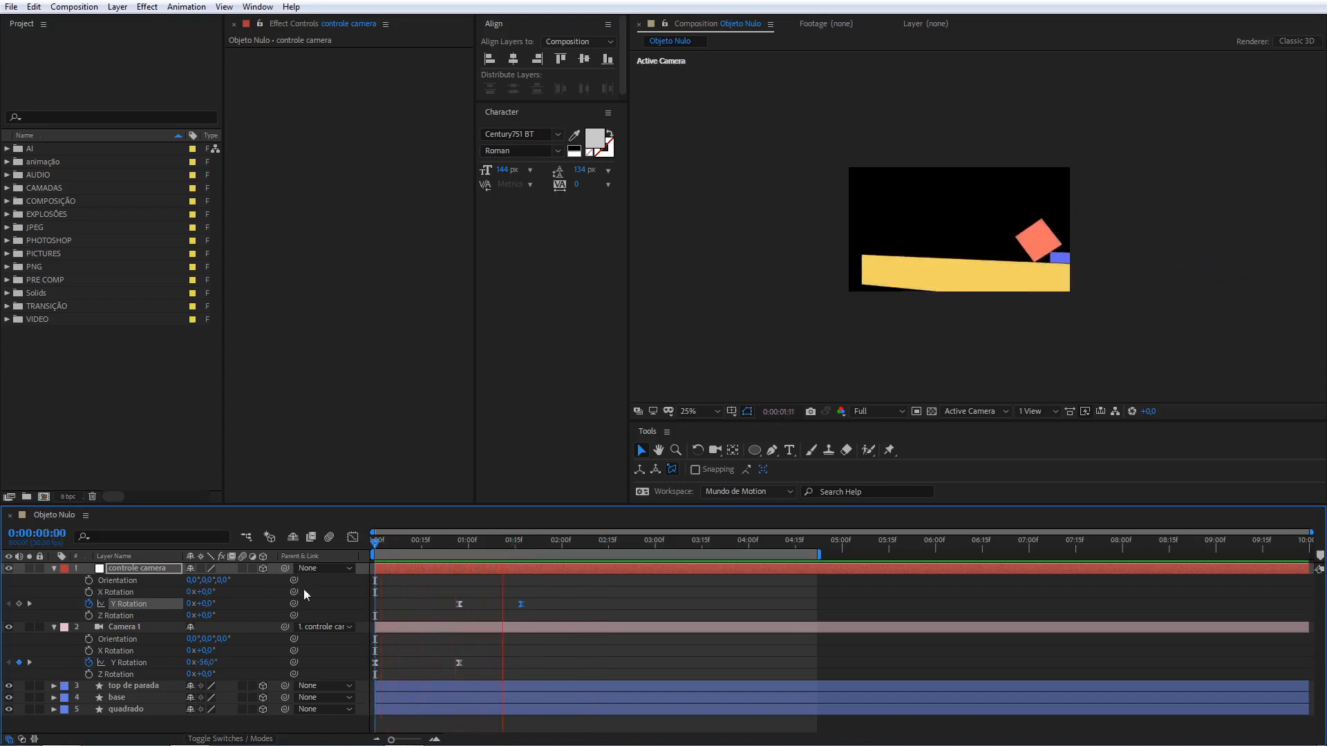
key(space)
Delete the shape layers top de parada, base and quadrado from the composition.
click(132, 568)
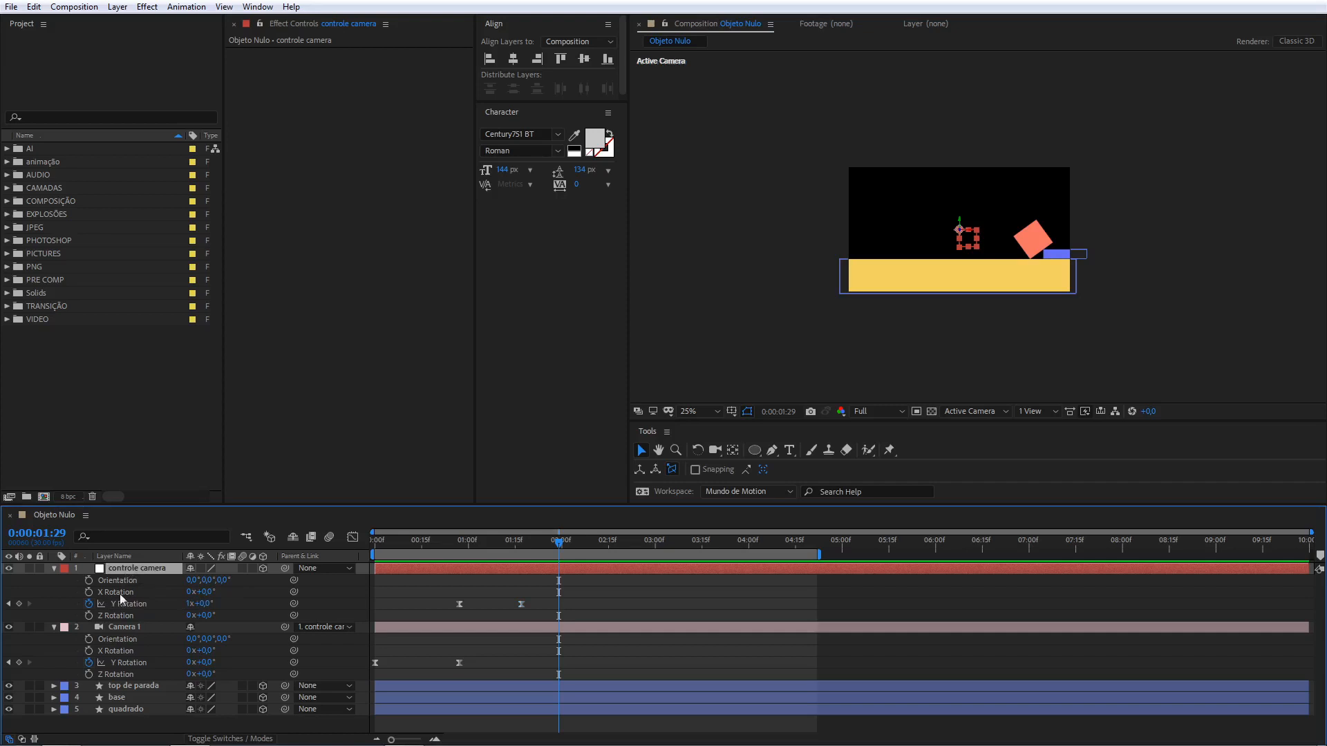
click(127, 710)
shift+click(126, 688)
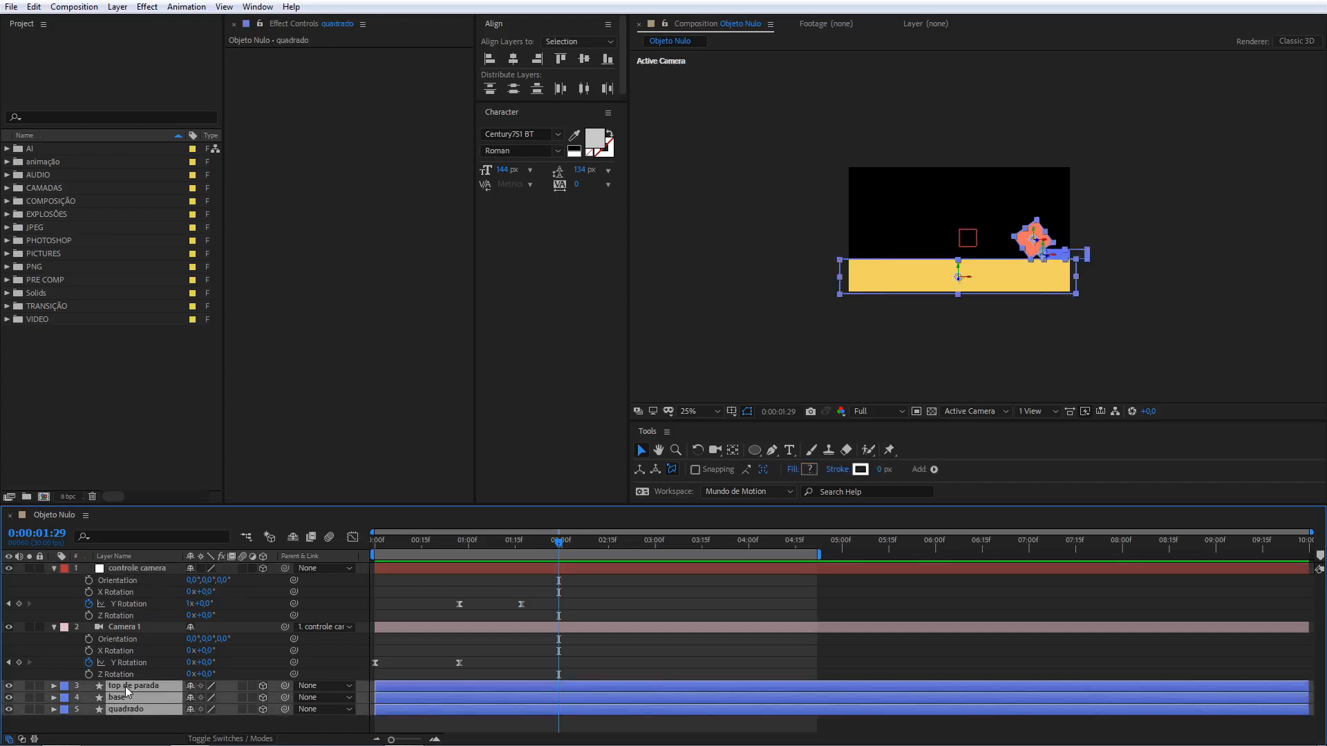
key(Delete)
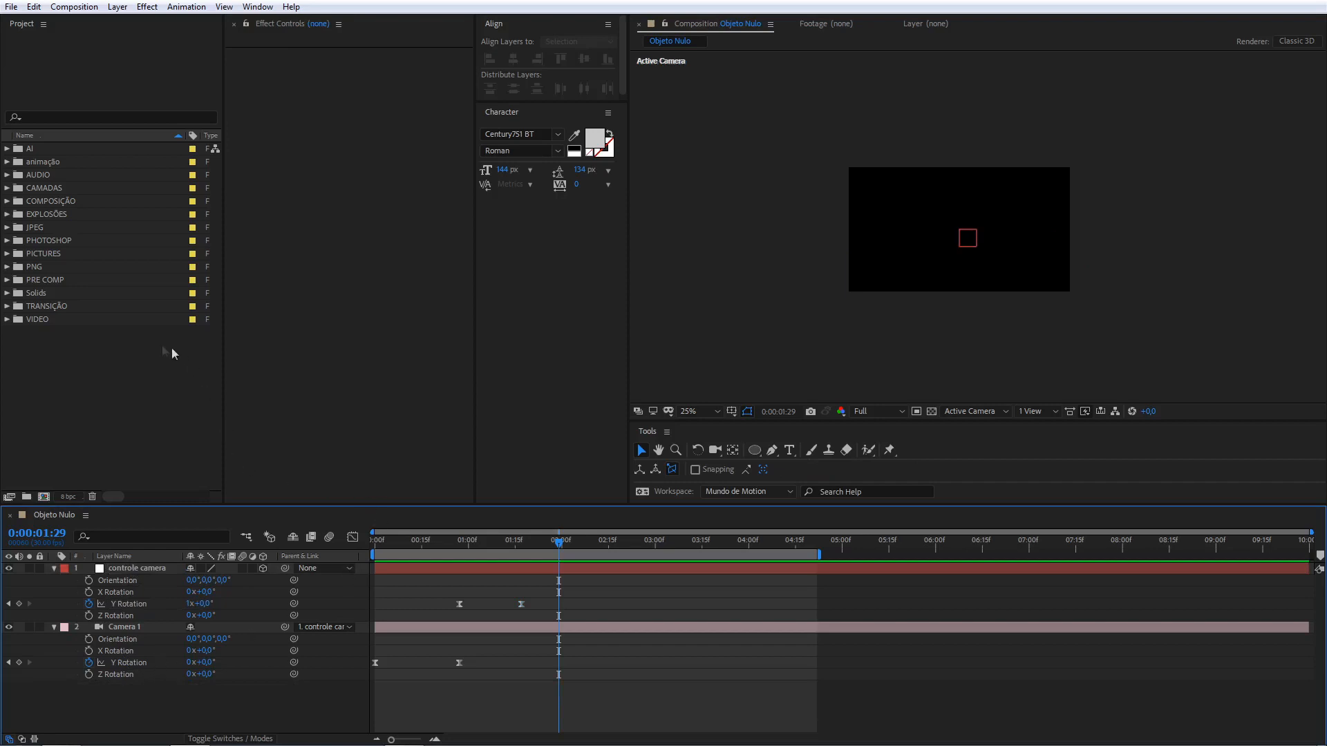
Add the first five images of the JPEG/HOR folder, 504.jpg through attractive-1846127_1920.jpg, below Camera 1 in the composition.
click(7, 227)
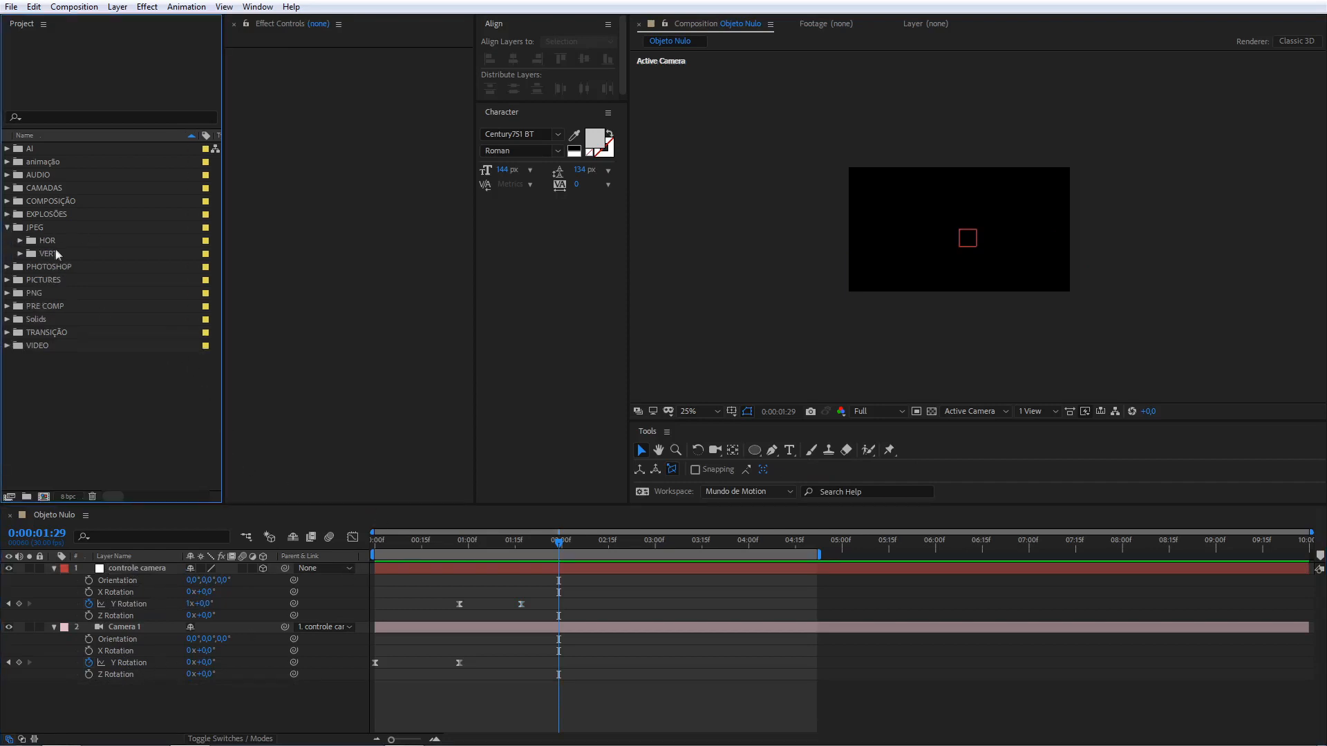
click(21, 241)
click(79, 179)
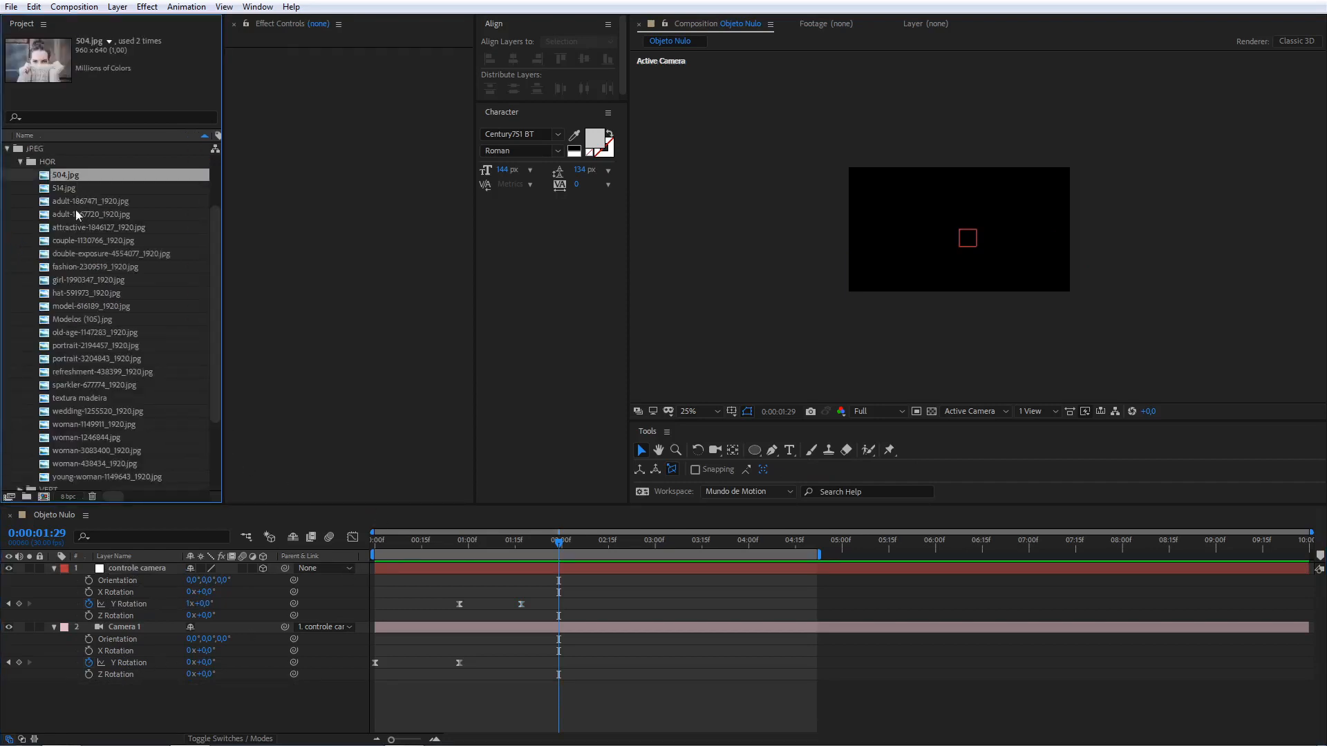
shift+click(67, 228)
drag(88, 229, 204, 688)
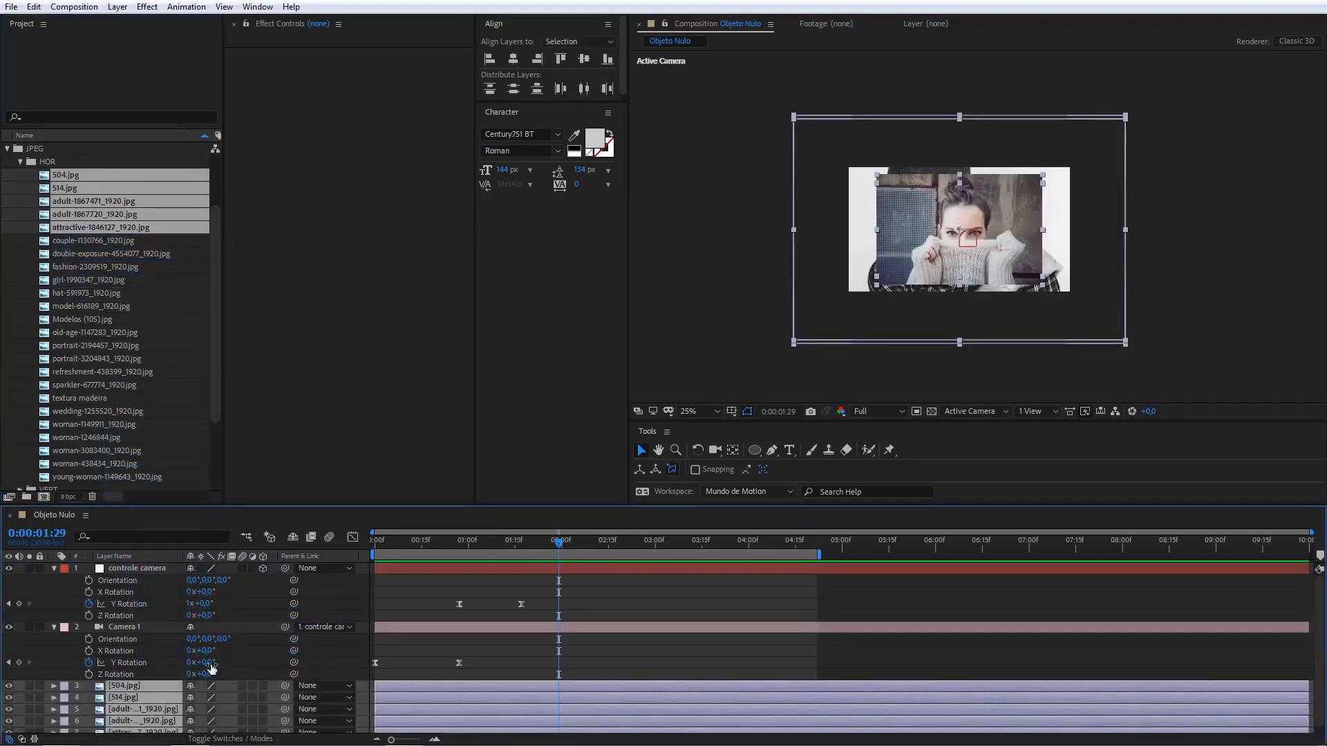
Enlarge the timeline area and scale all five image layers to 30%.
drag(388, 505, 387, 370)
key(s)
drag(207, 562, 164, 571)
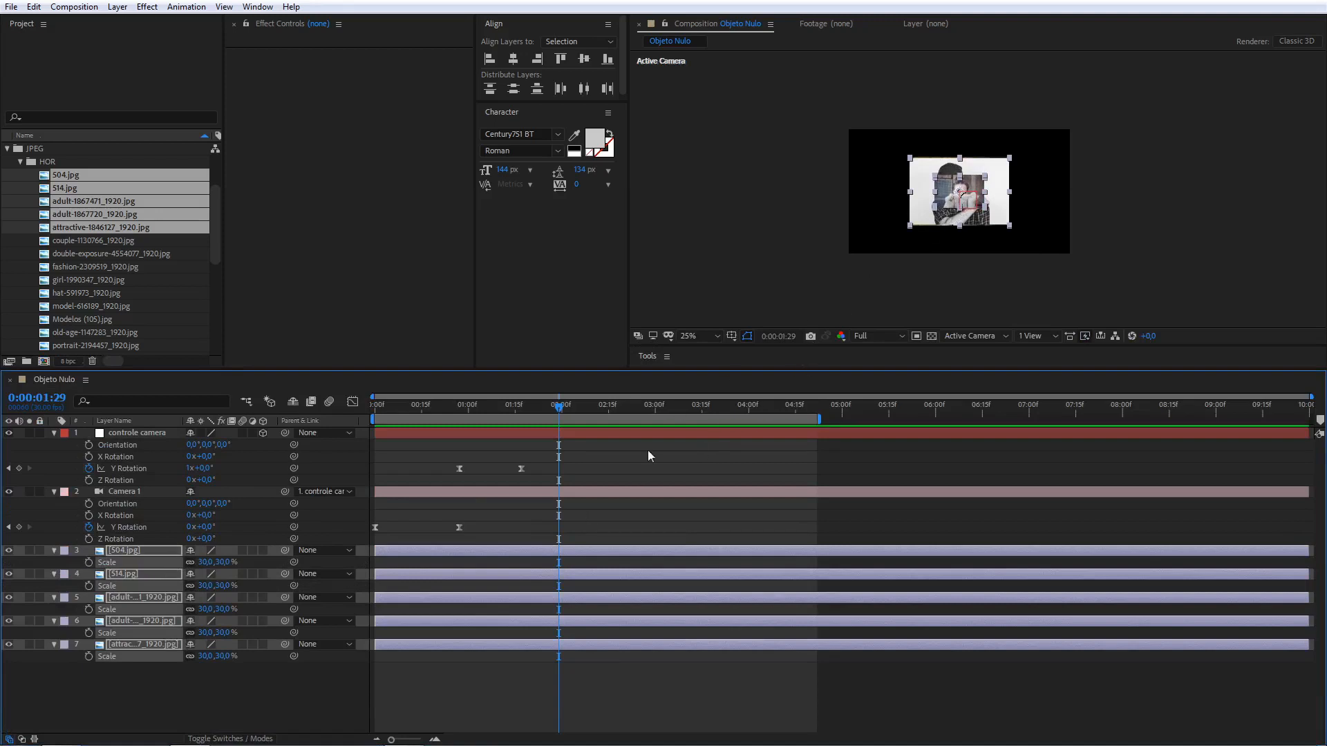
click(191, 673)
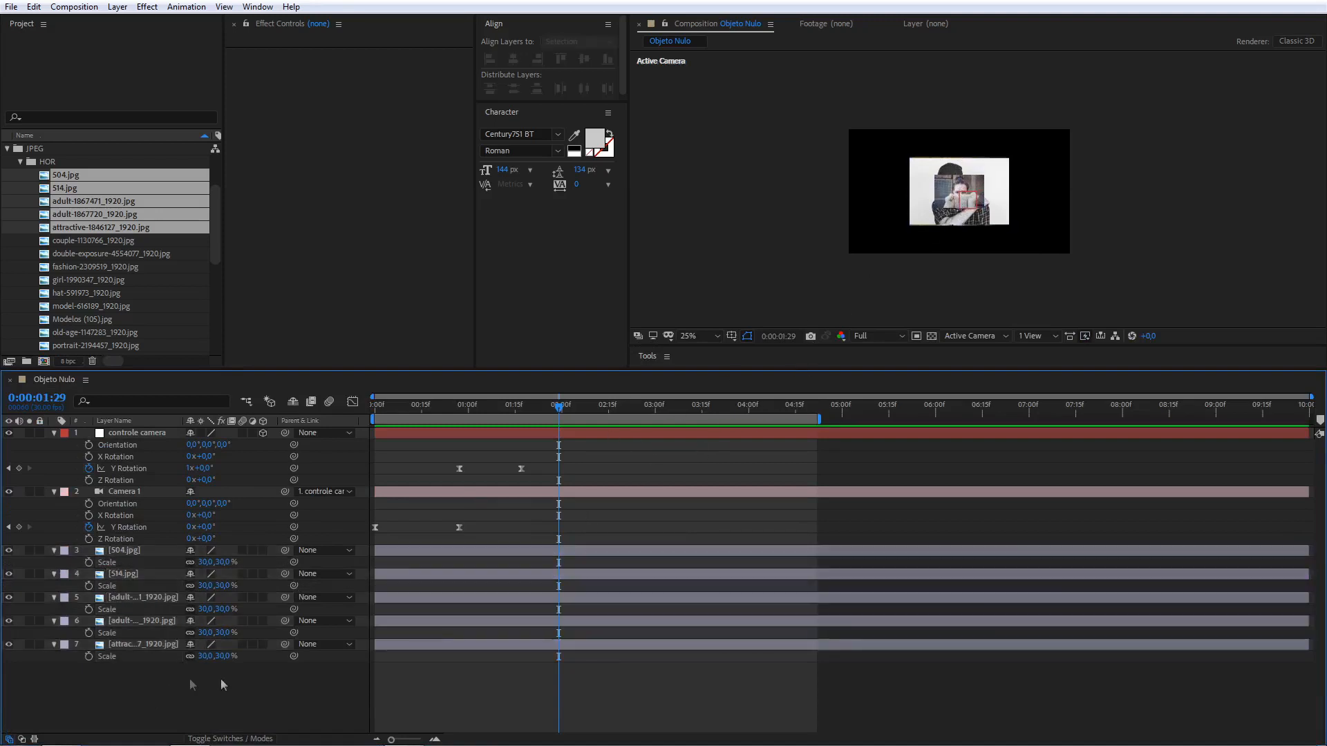
Move 504.jpg to the frame's left edge, and scale adult-1867471_1920.jpg to about 19.4% and place it in the frame's upper right.
click(974, 203)
drag(923, 200, 904, 195)
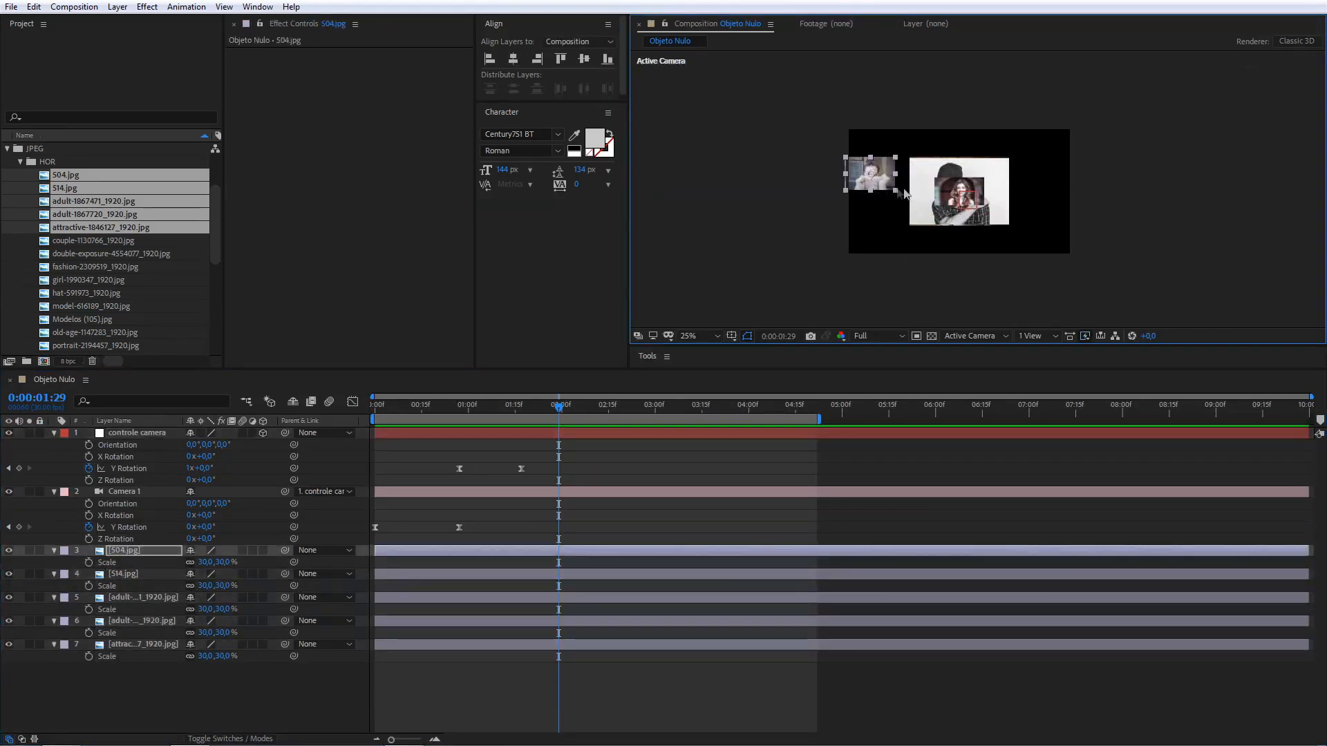
click(926, 196)
drag(1010, 230, 998, 219)
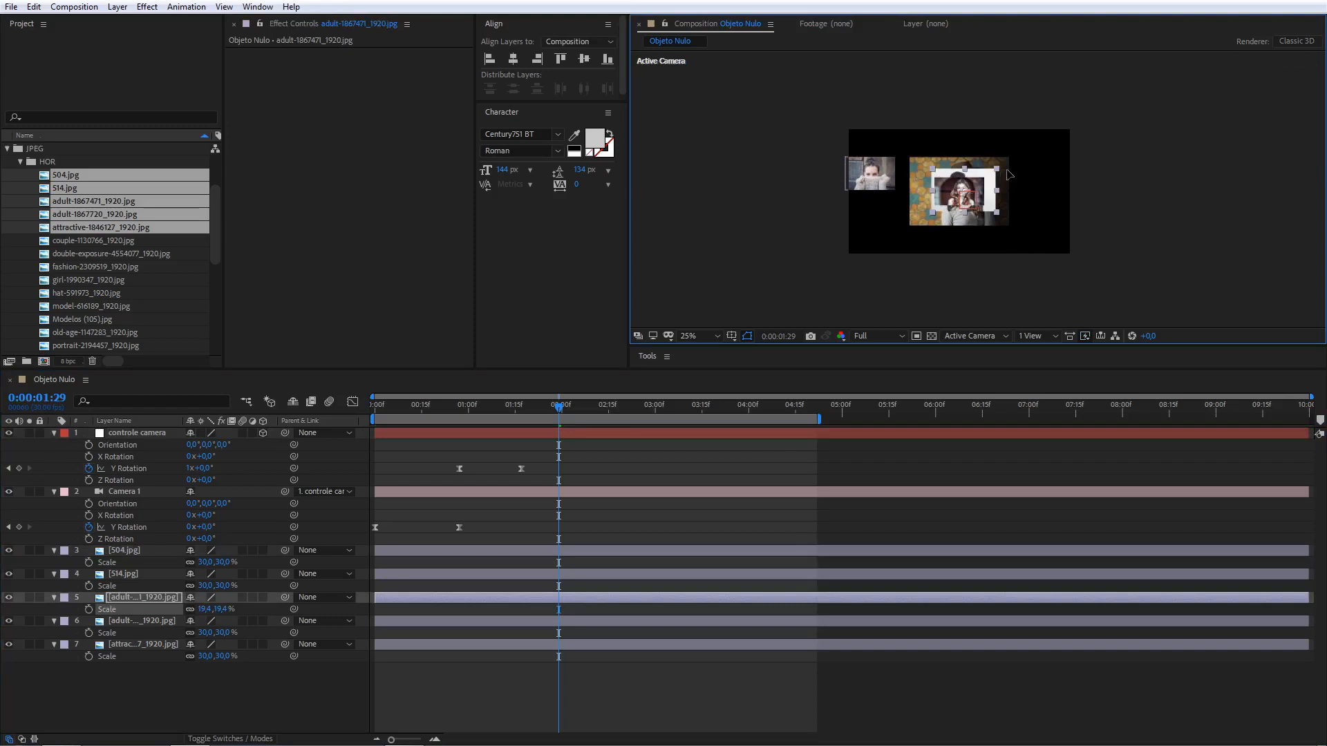
Scale adult-1867720_1920.jpg to about 17.9% at the frame's lower-right corner and attractive-1846127_1920.jpg to about 20% at the lower-left corner.
click(1003, 220)
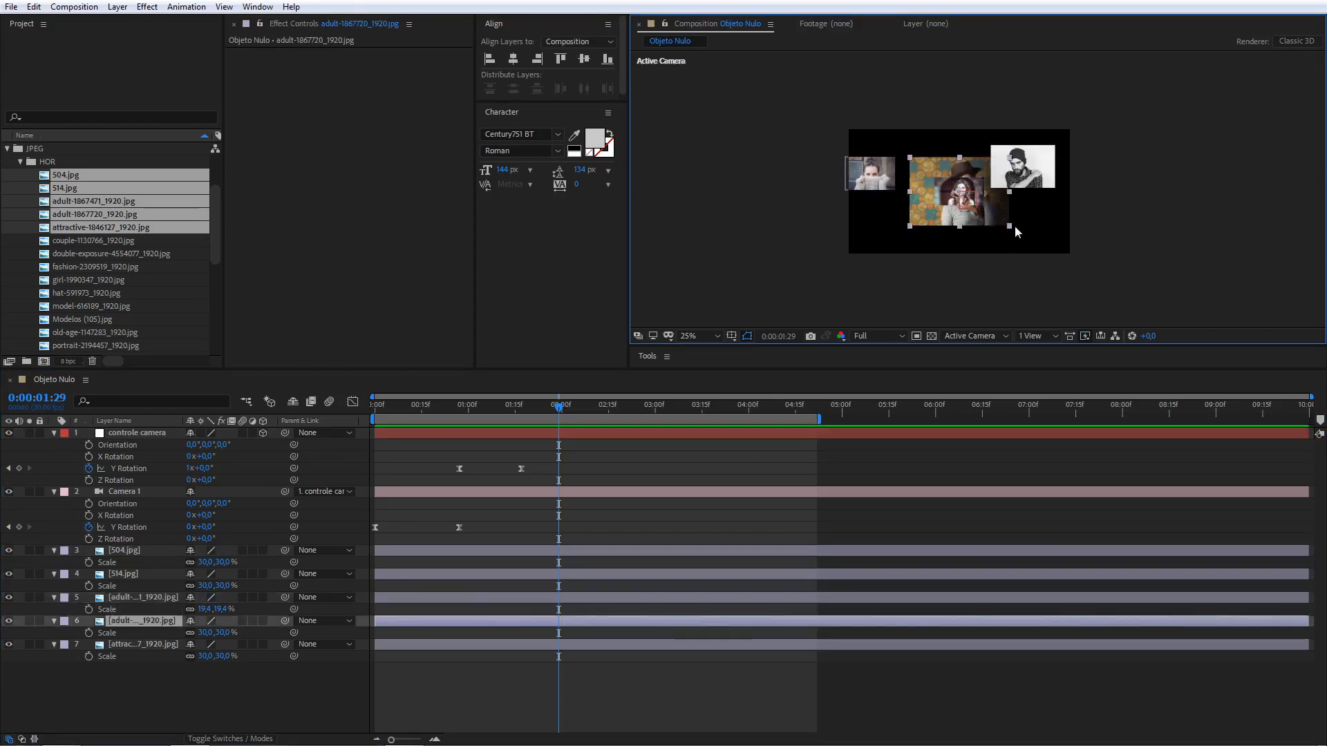
drag(1010, 227, 1099, 284)
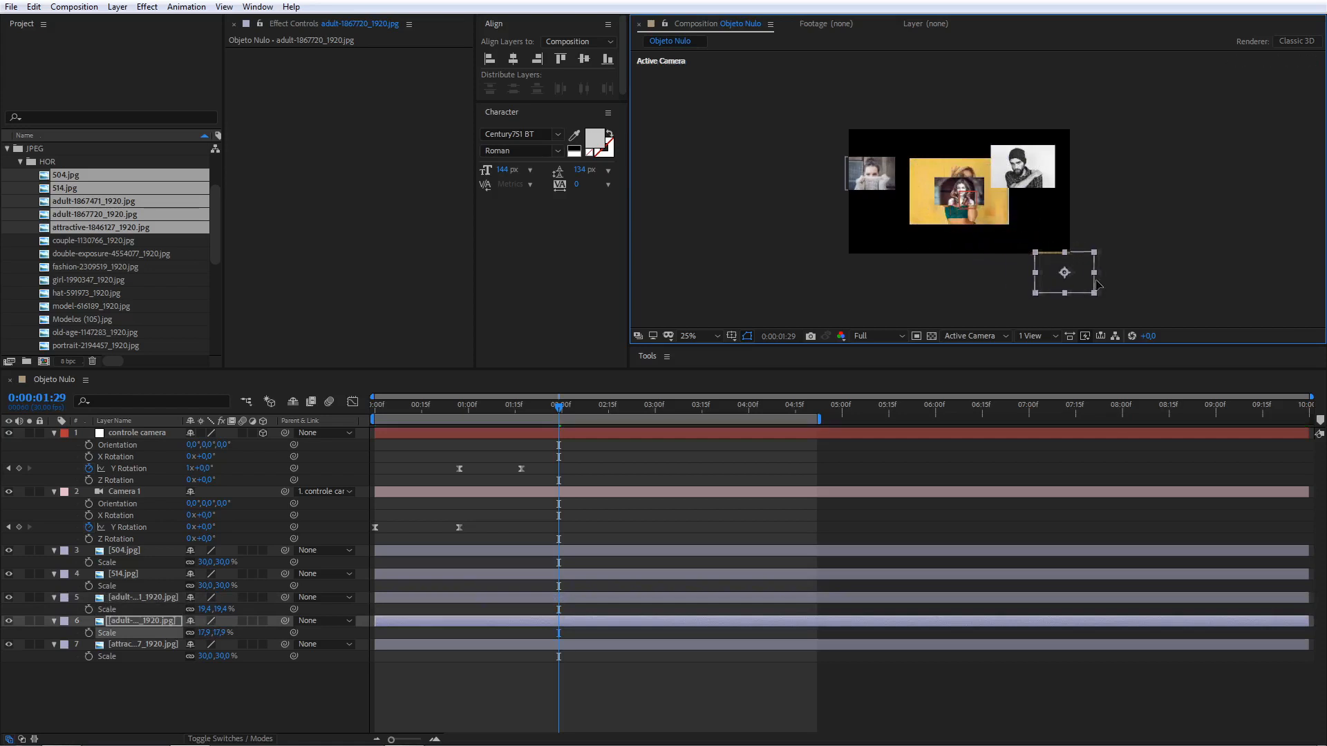
click(1014, 222)
click(1001, 219)
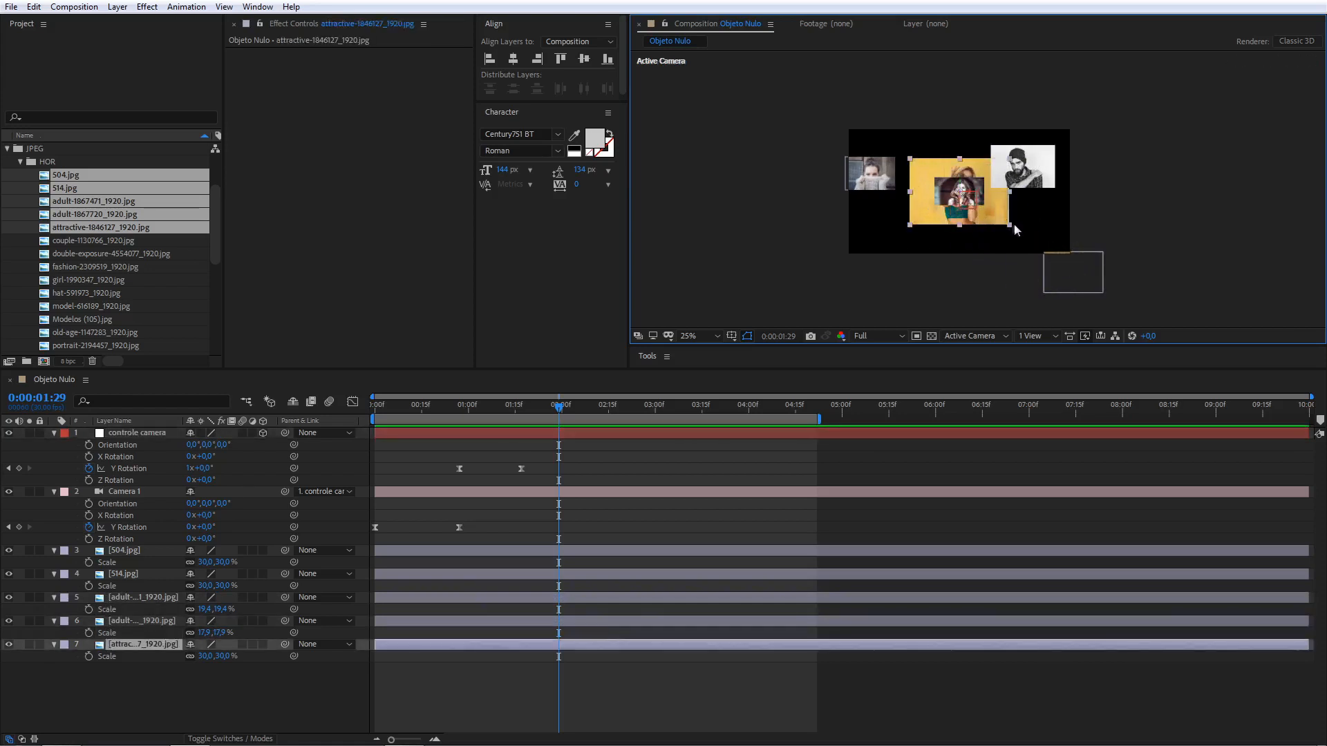
click(1014, 224)
click(1001, 208)
drag(1009, 223, 888, 268)
Enlarge 514.jpg to about 50% just below the frame's centre and 504.jpg to about 46.3% at the upper-left corner.
click(963, 208)
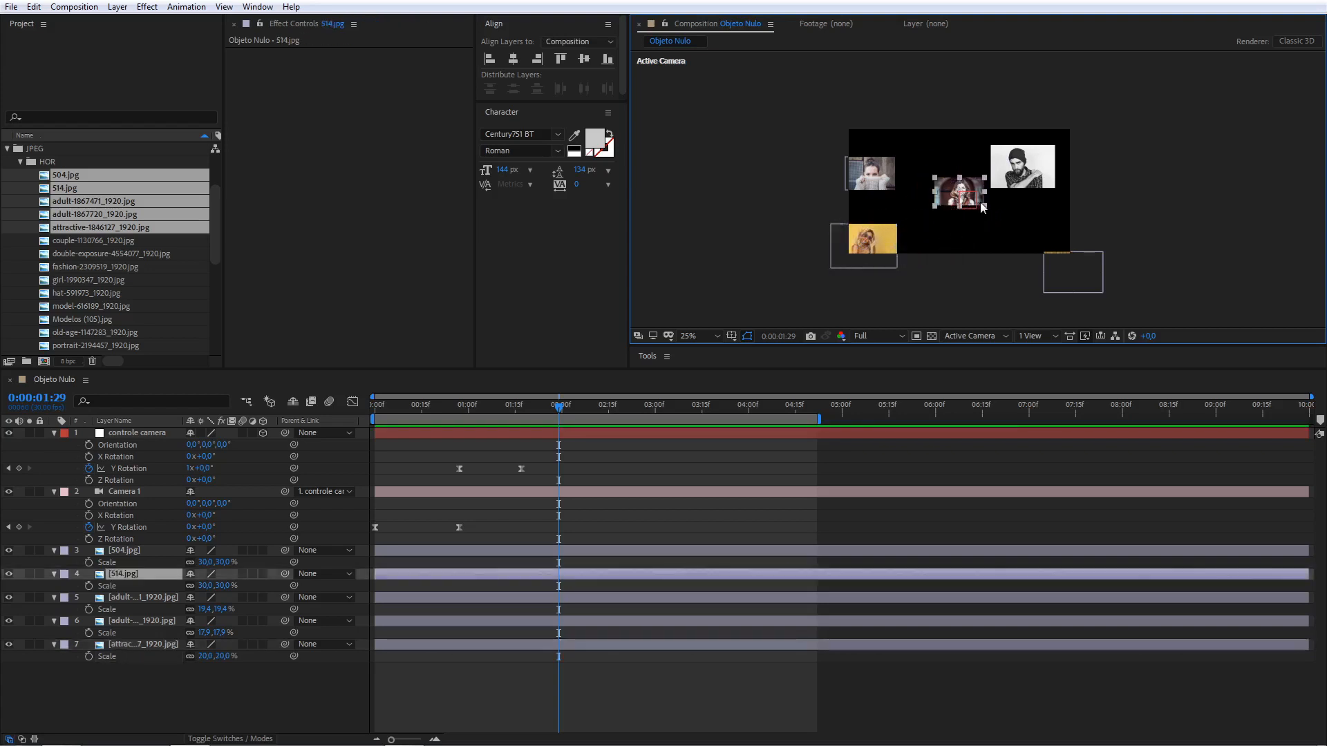
click(983, 208)
drag(983, 207, 1010, 241)
click(890, 178)
drag(895, 163, 869, 129)
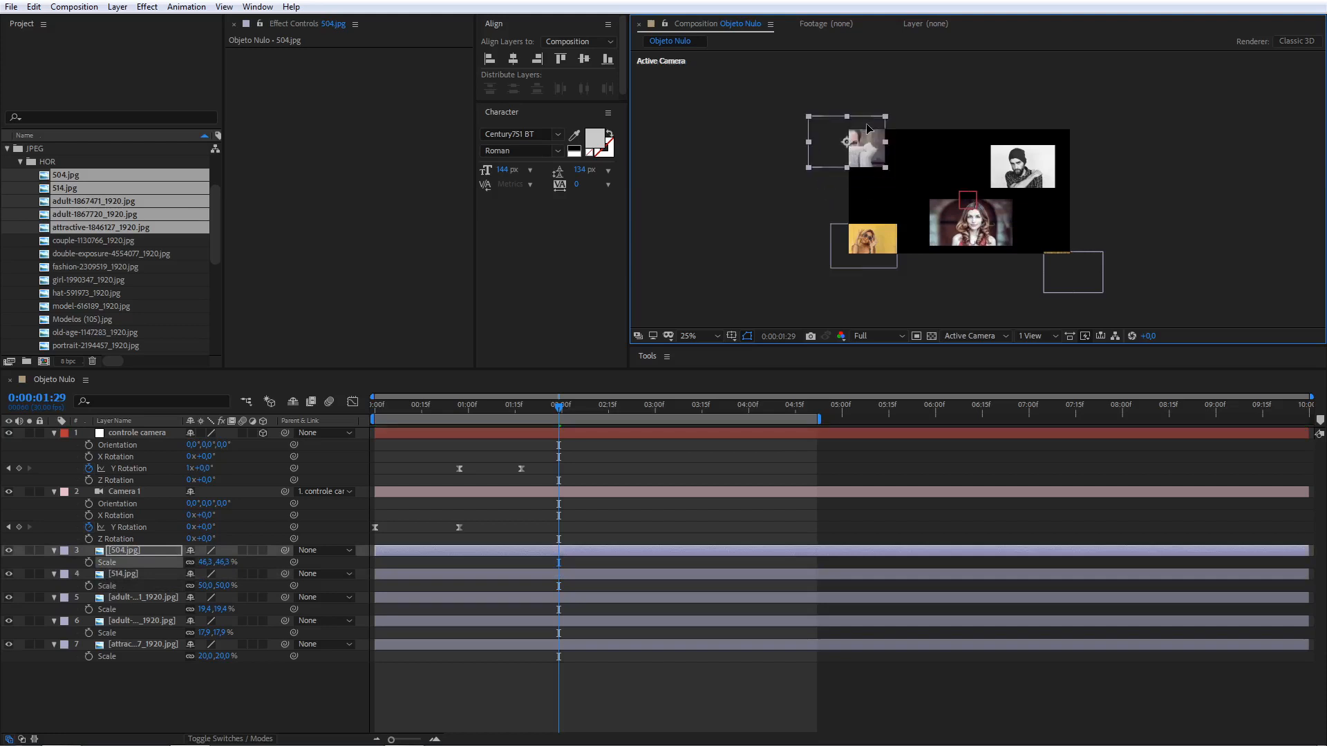
Collapse the Scale properties of the five image layers and deselect everything.
click(54, 550)
click(54, 562)
click(54, 575)
click(54, 585)
click(54, 598)
click(149, 611)
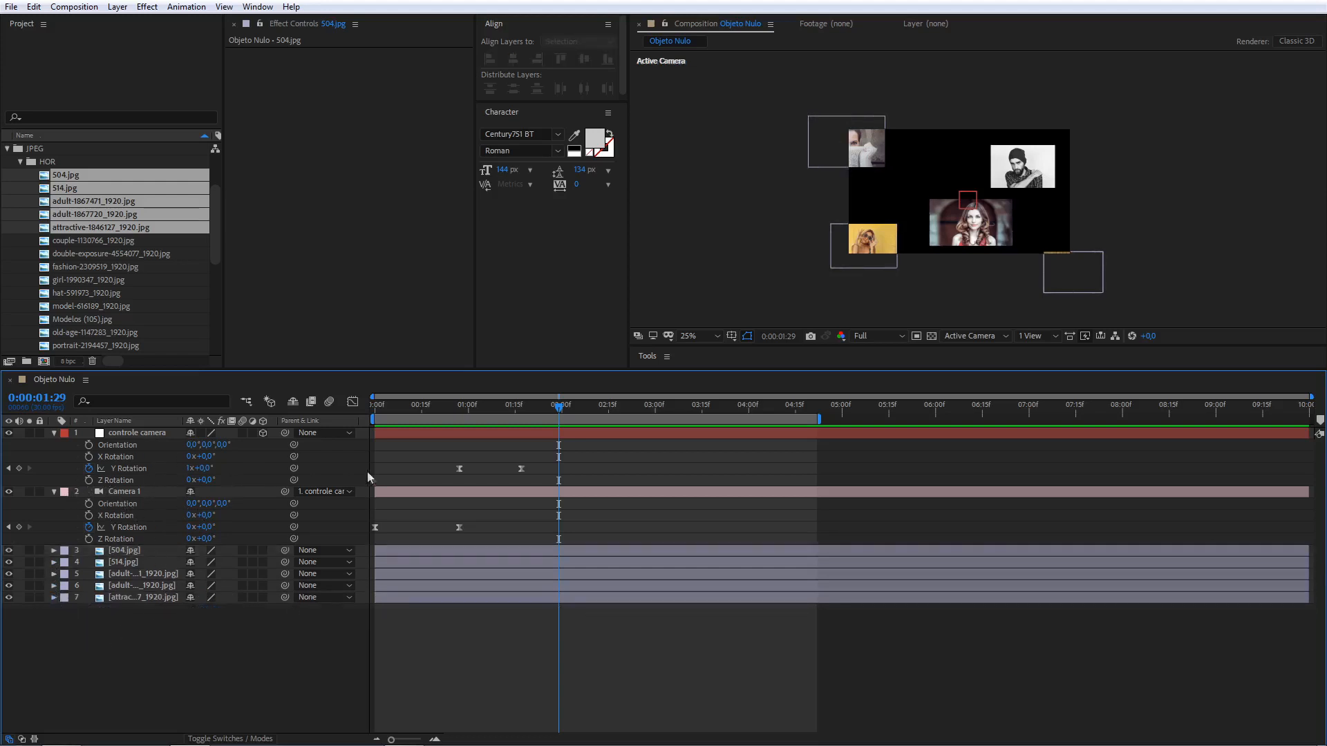
Remove the Y Rotation keyframes from controle camera and Camera 1, and reset controle camera's Y Rotation to 0 revolutions.
click(88, 468)
click(87, 528)
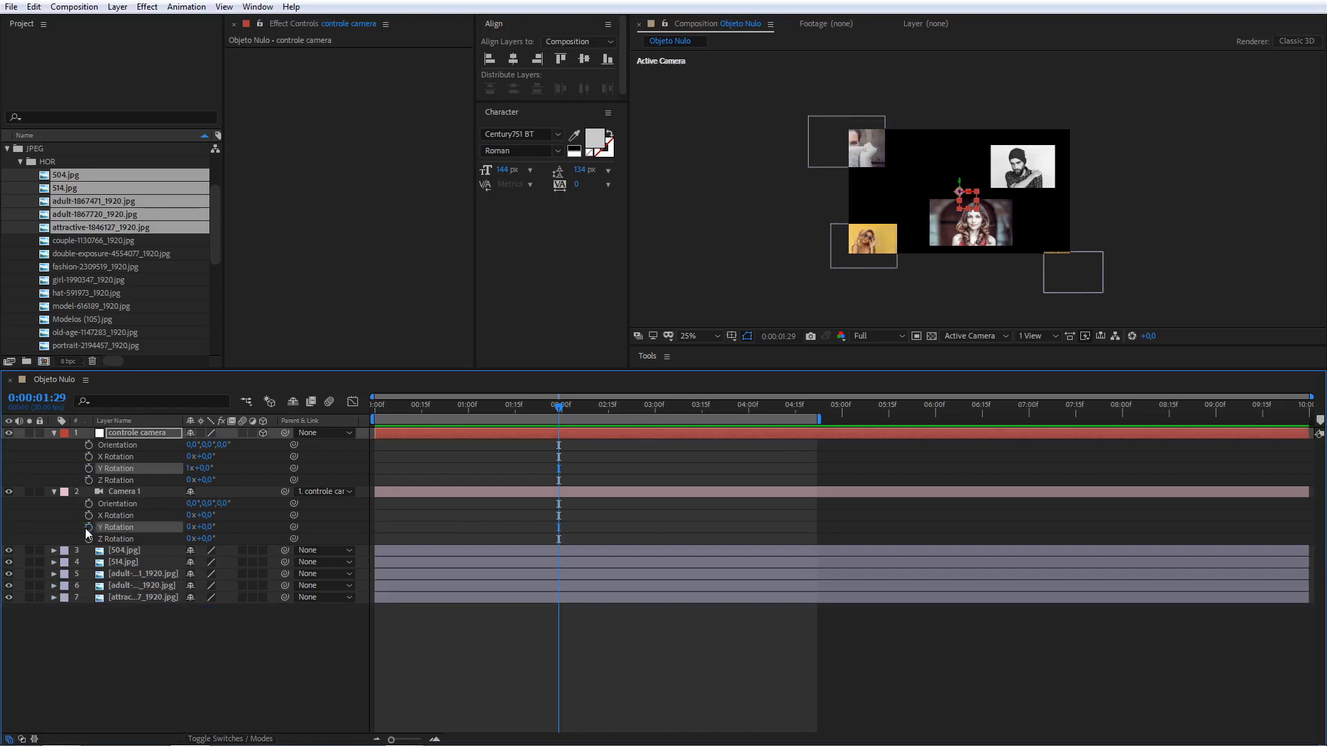
click(190, 468)
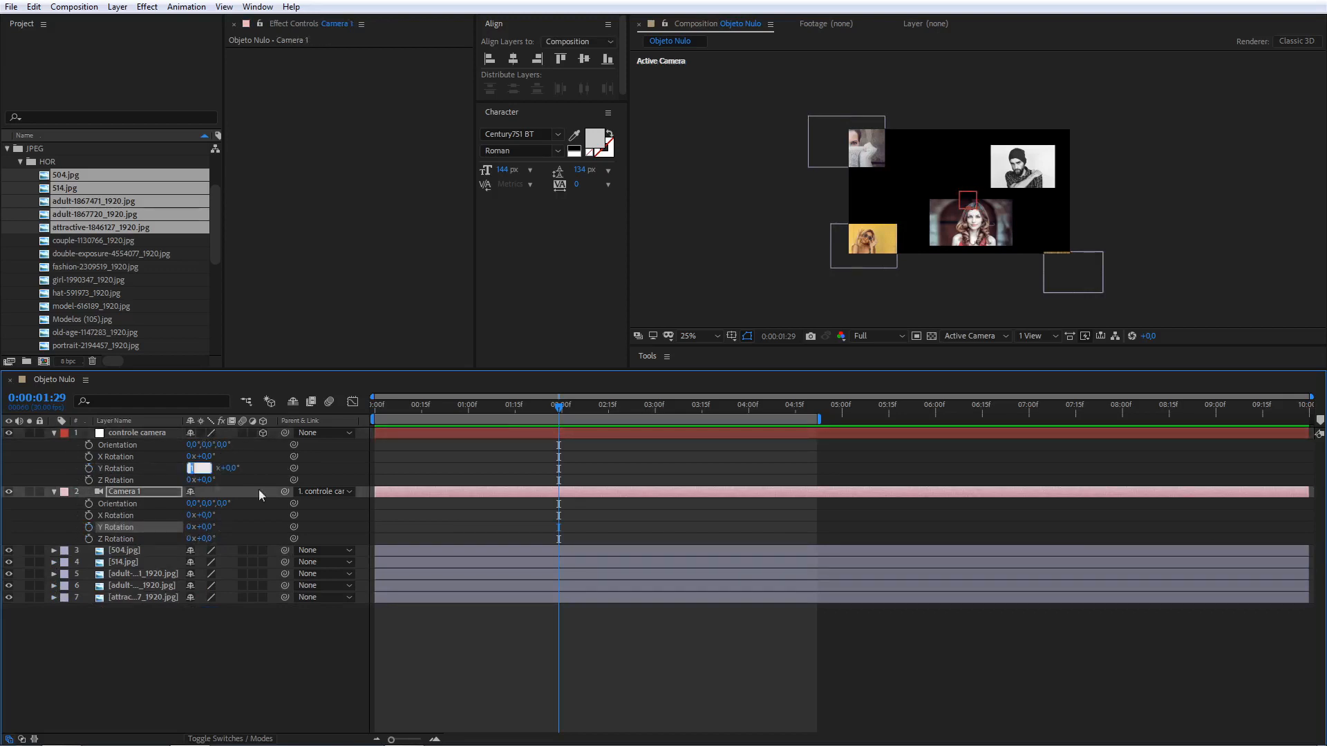
text(0)
key(Return)
key(Home)
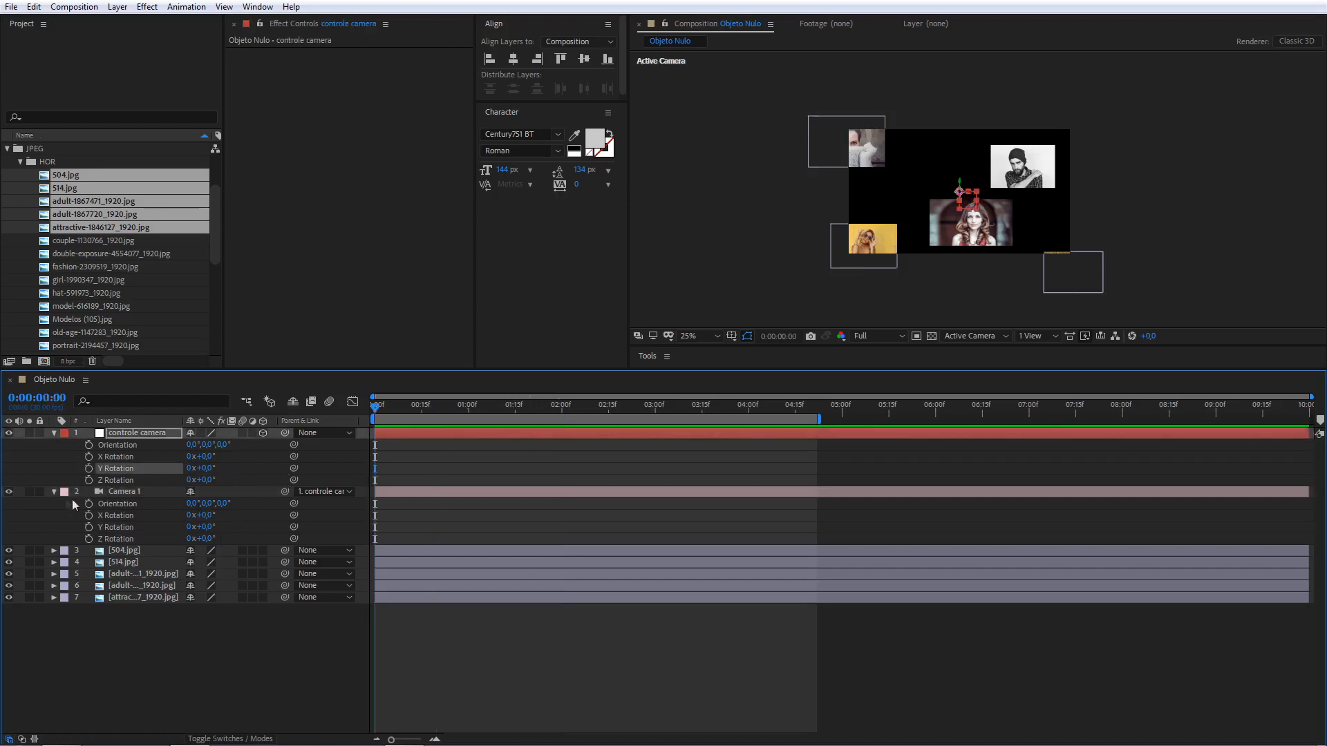
Make the five image layers 3D and set the X position of the camera's parent null to -926.
click(54, 492)
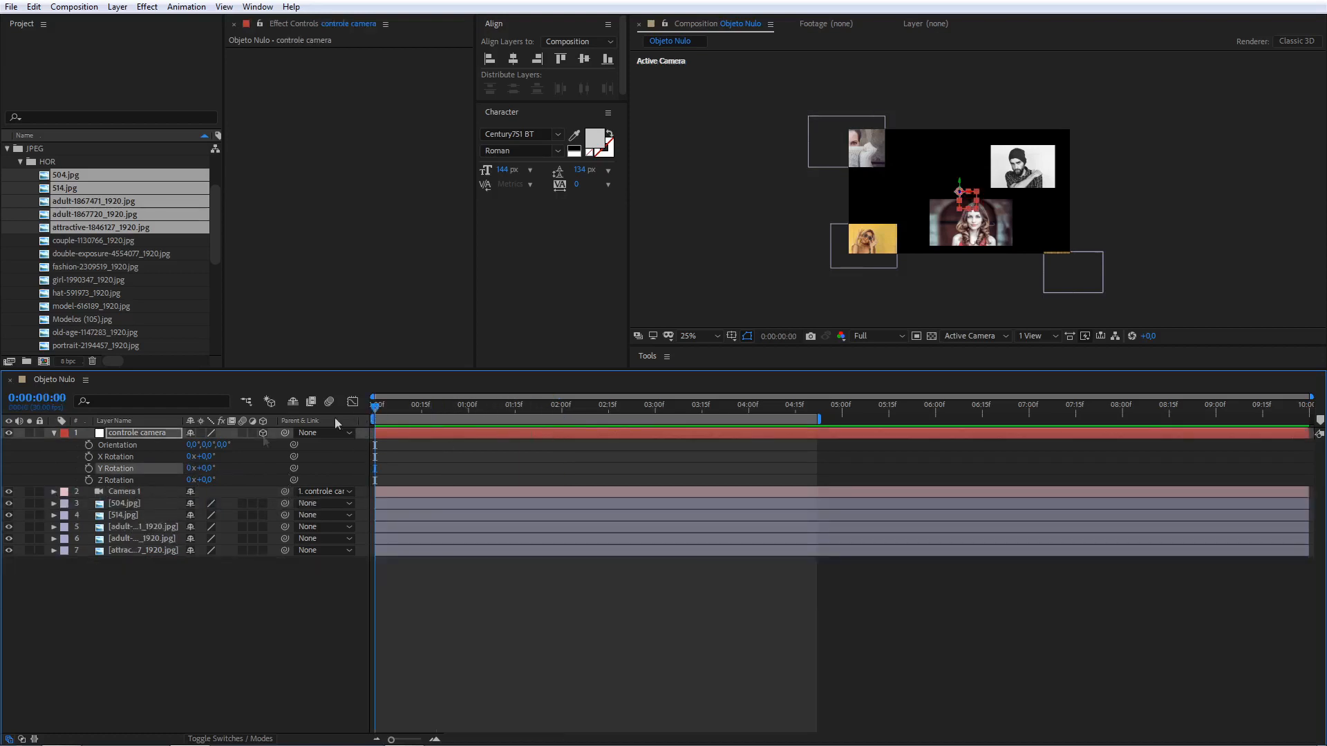
key(p)
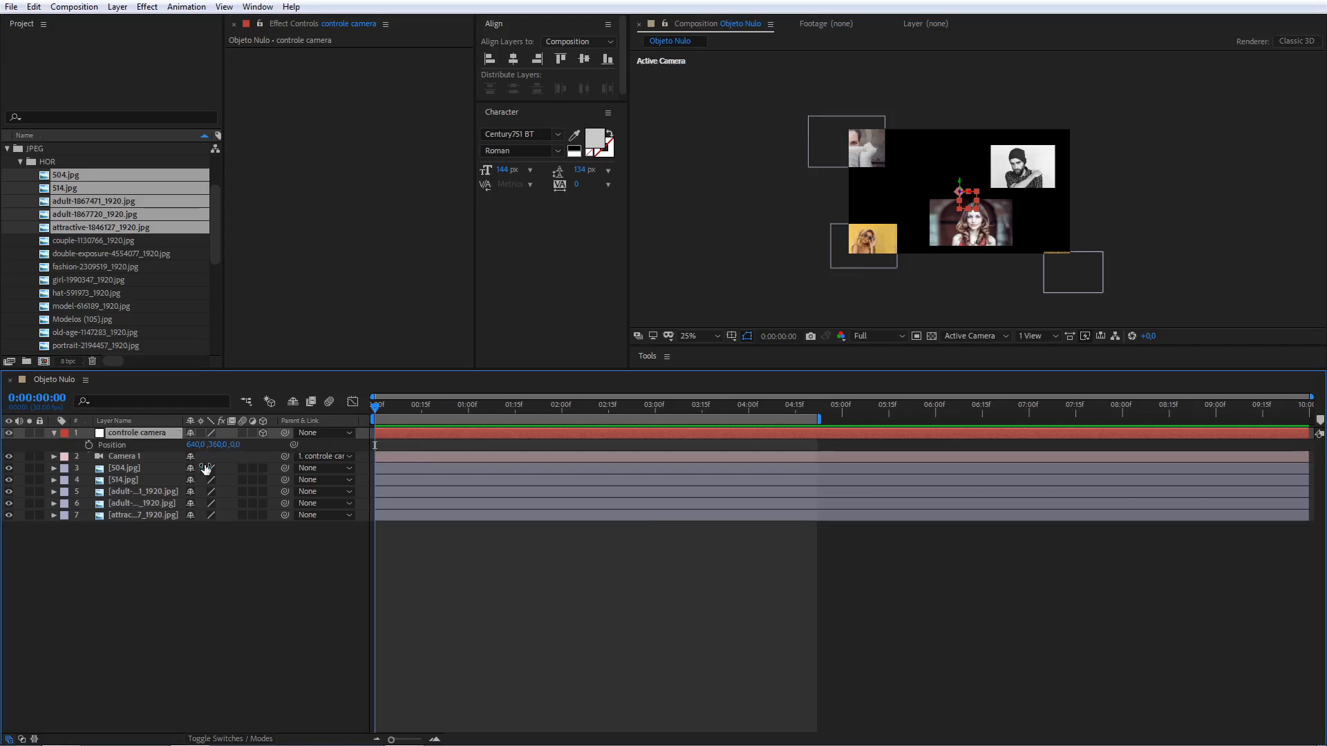
drag(196, 446, 553, 411)
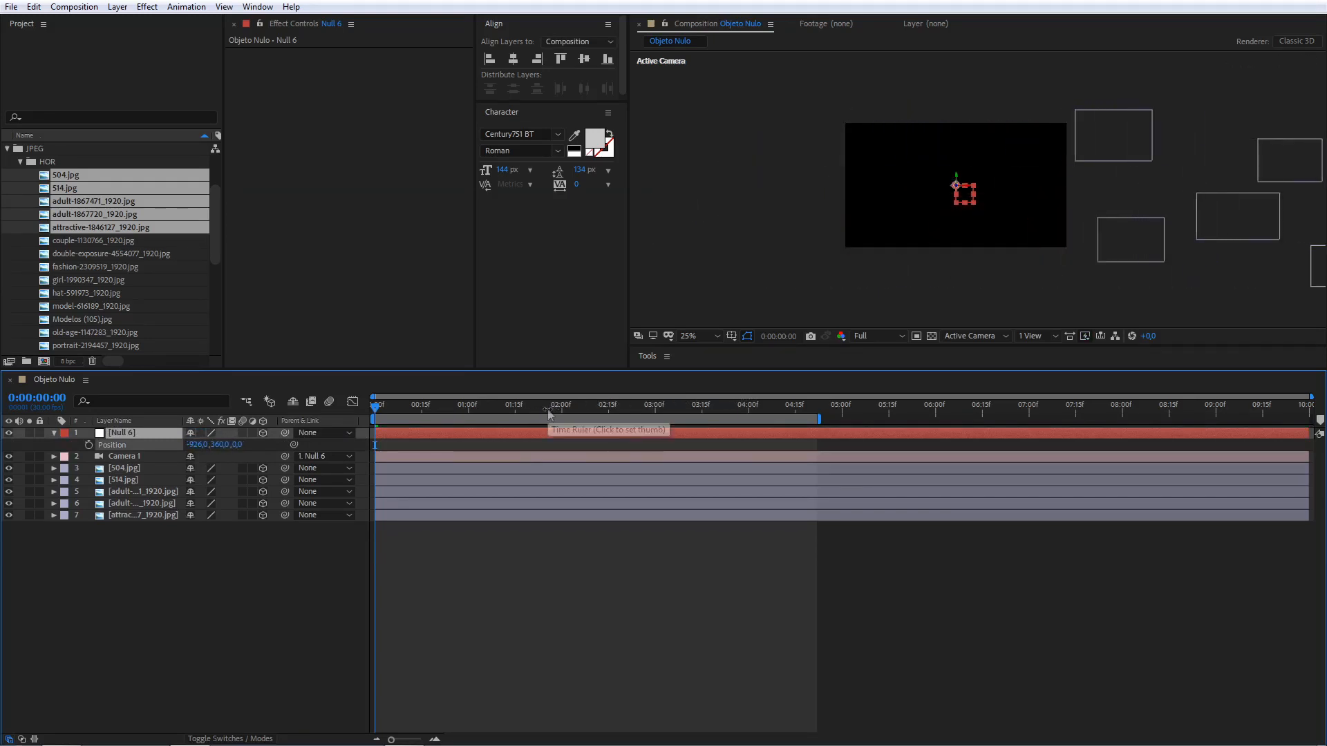
Keyframe the null's Position at 00:00, set its X position to 2164 at 02:00, and preview the camera move.
click(88, 445)
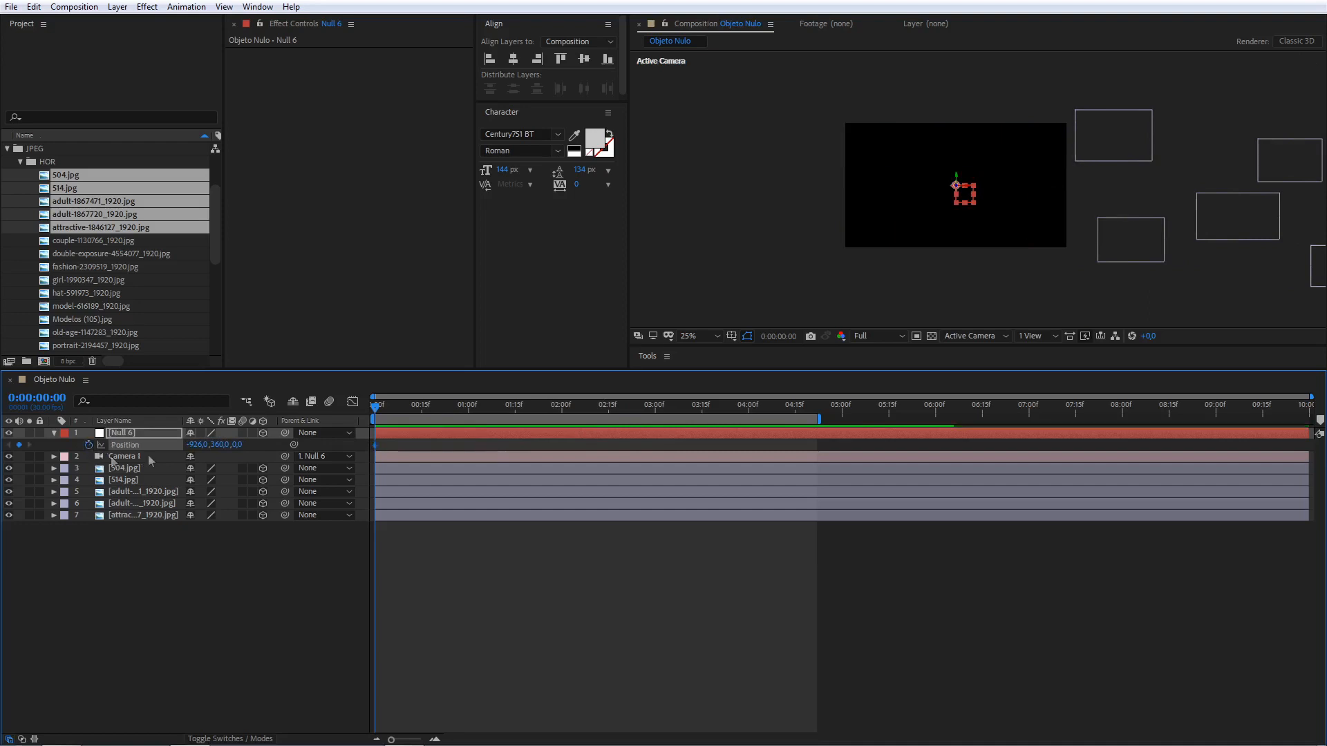
drag(374, 407, 561, 415)
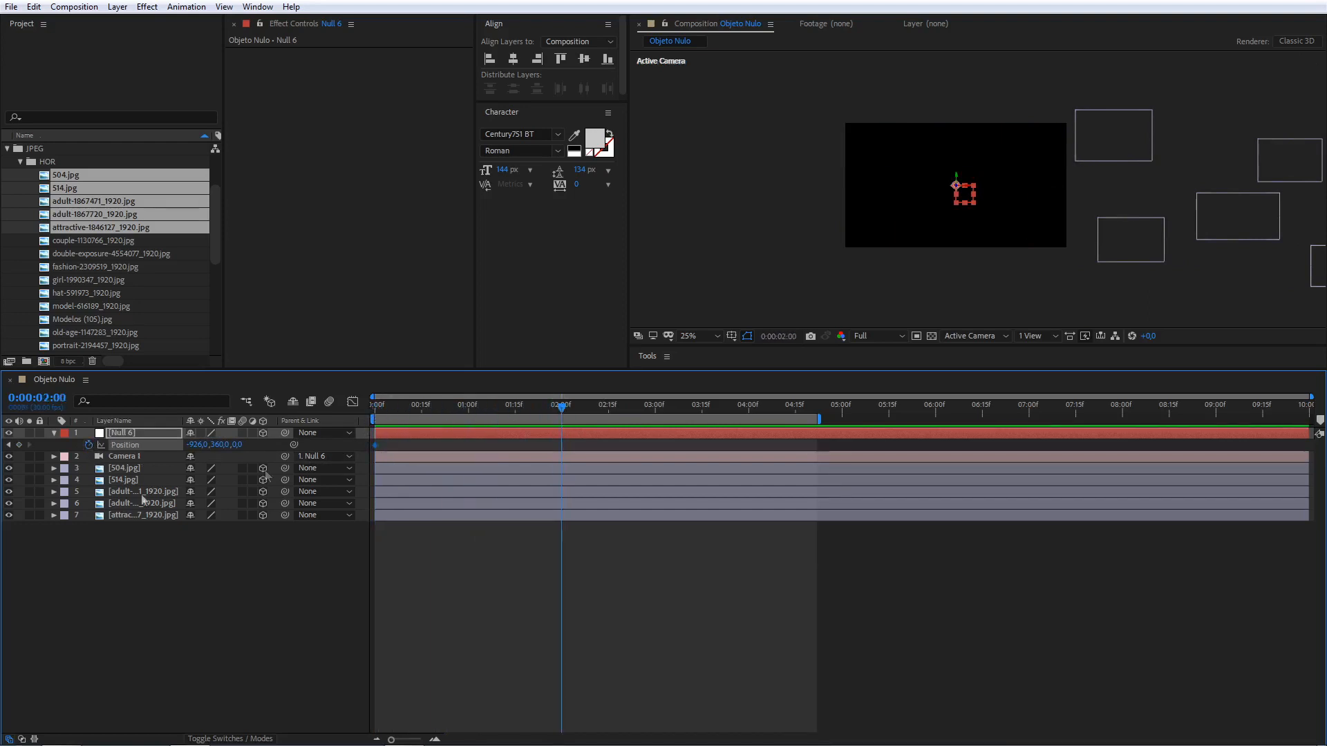
drag(201, 444, 398, 429)
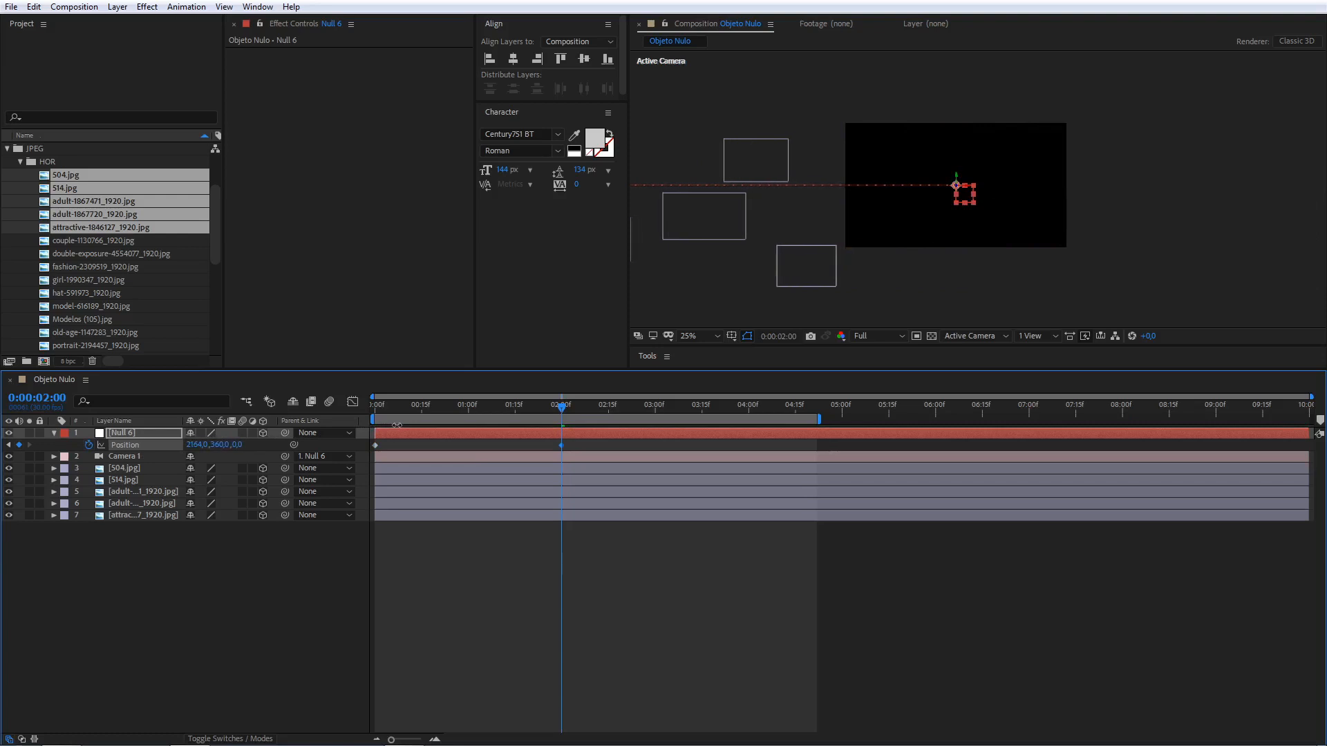
key(Home)
key(space)
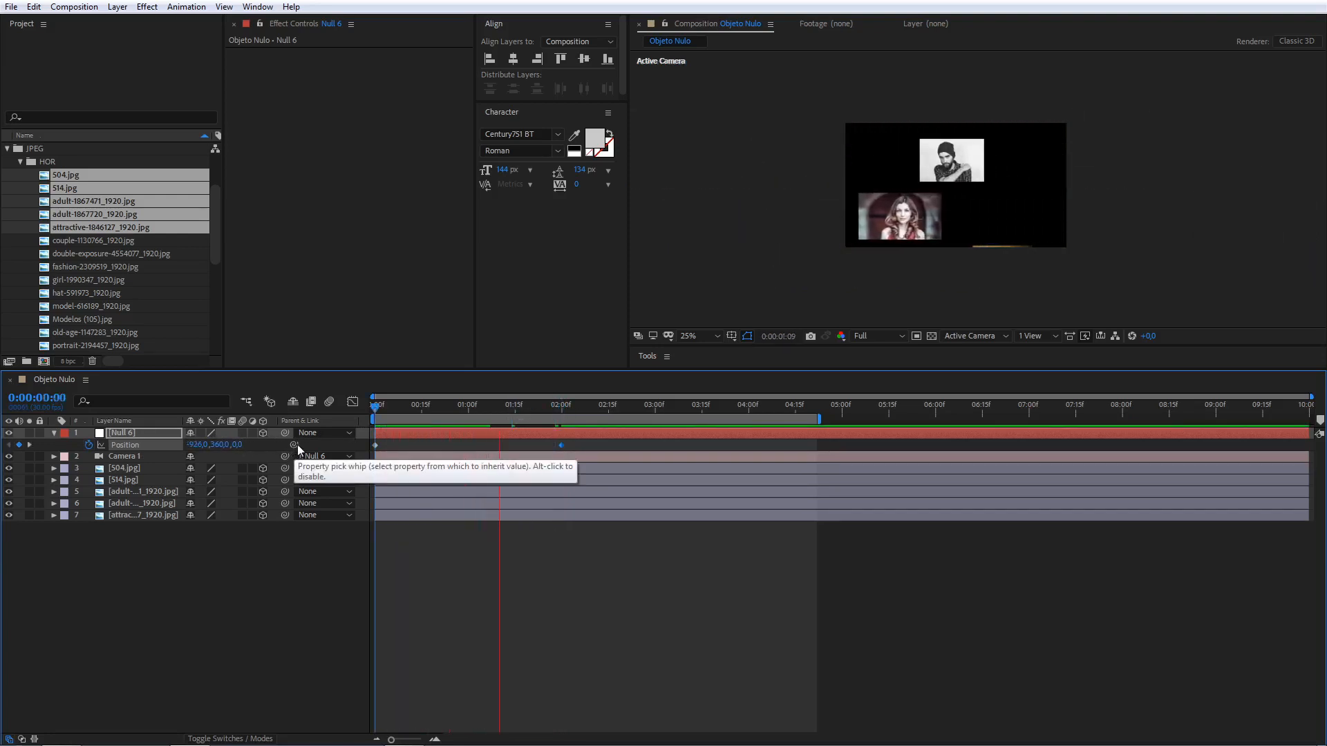
key(space)
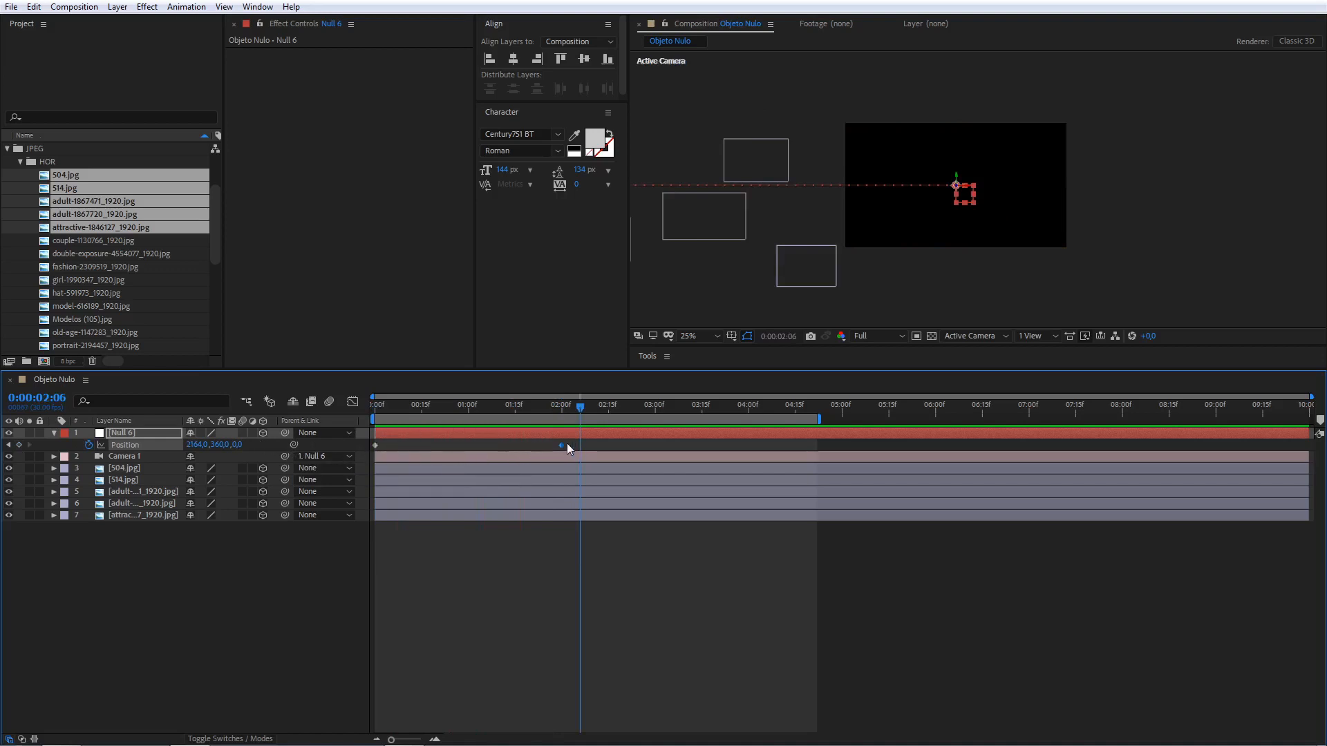
Move the null's last Position keyframe back to about 01:06 and repeat it at 01:13 to hold the position.
drag(562, 445, 488, 448)
drag(582, 405, 509, 422)
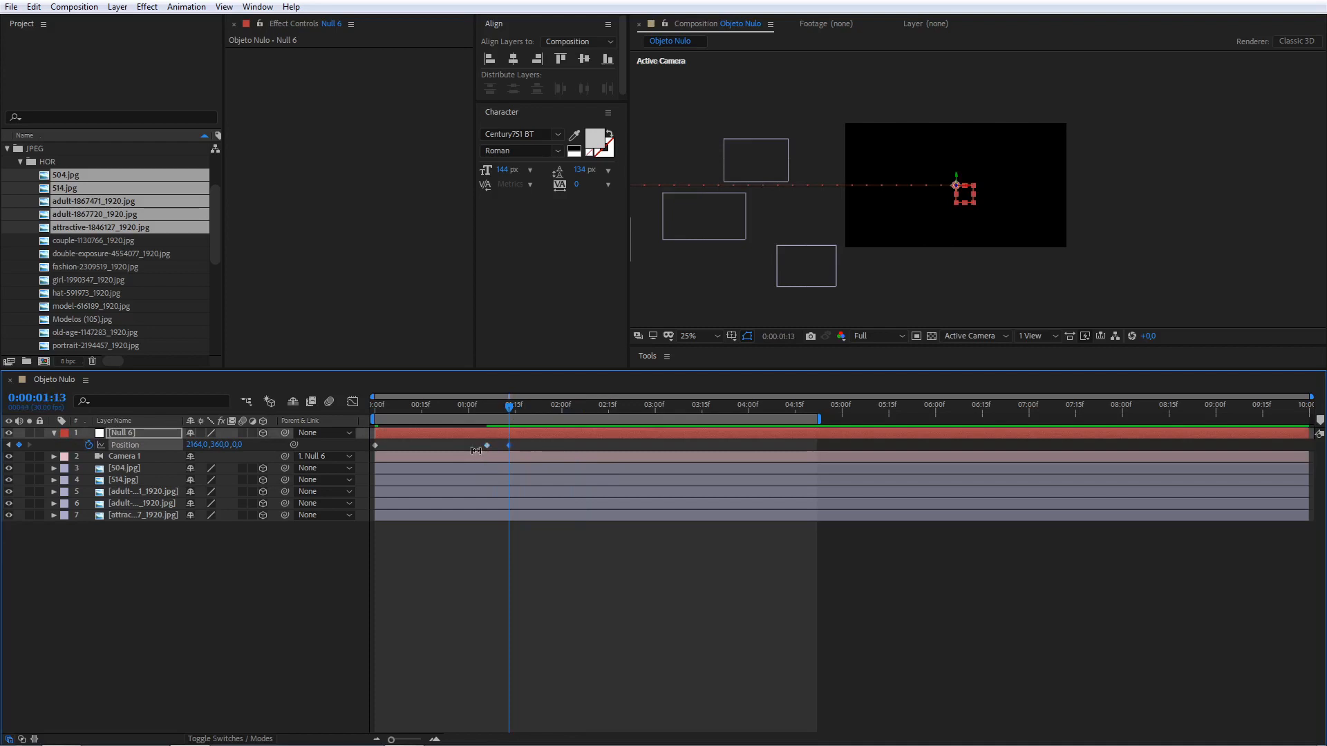
Copy the Position of the S04.jpg layer into the null's Position at 01:29.
drag(512, 411, 560, 407)
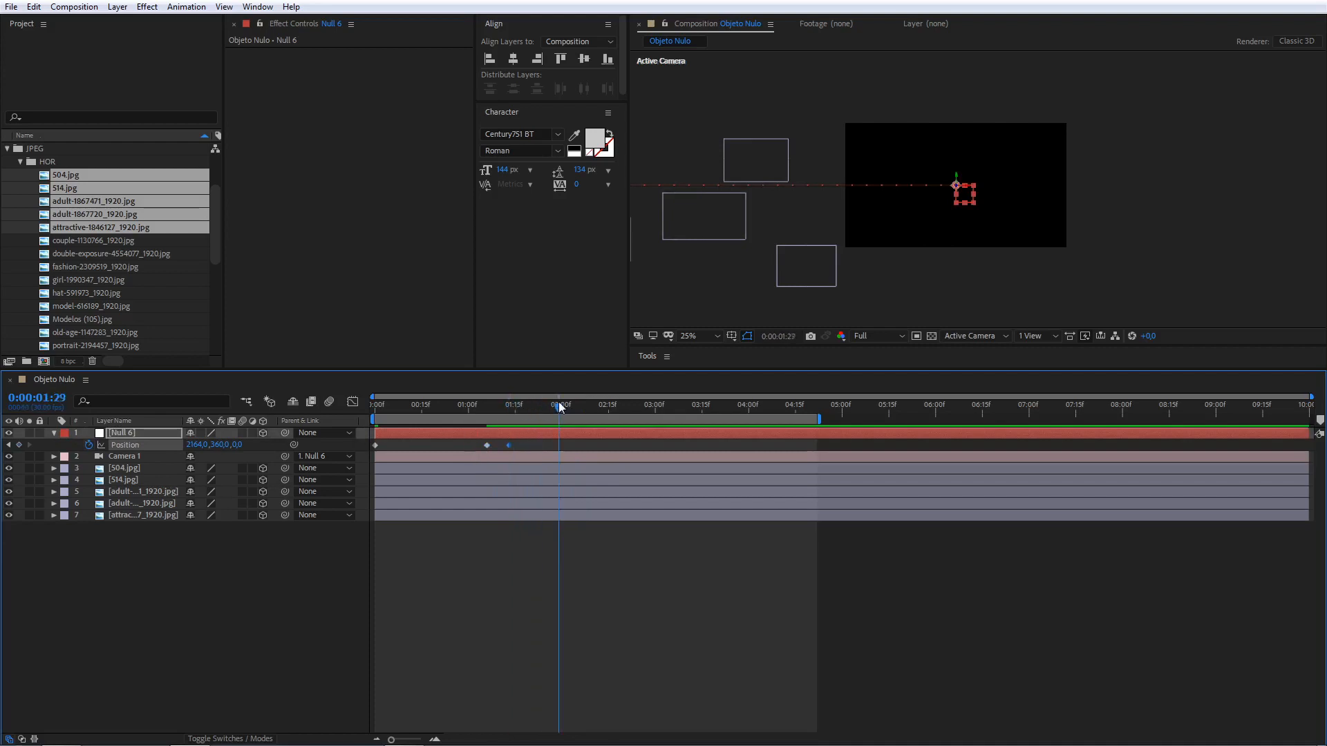
click(120, 470)
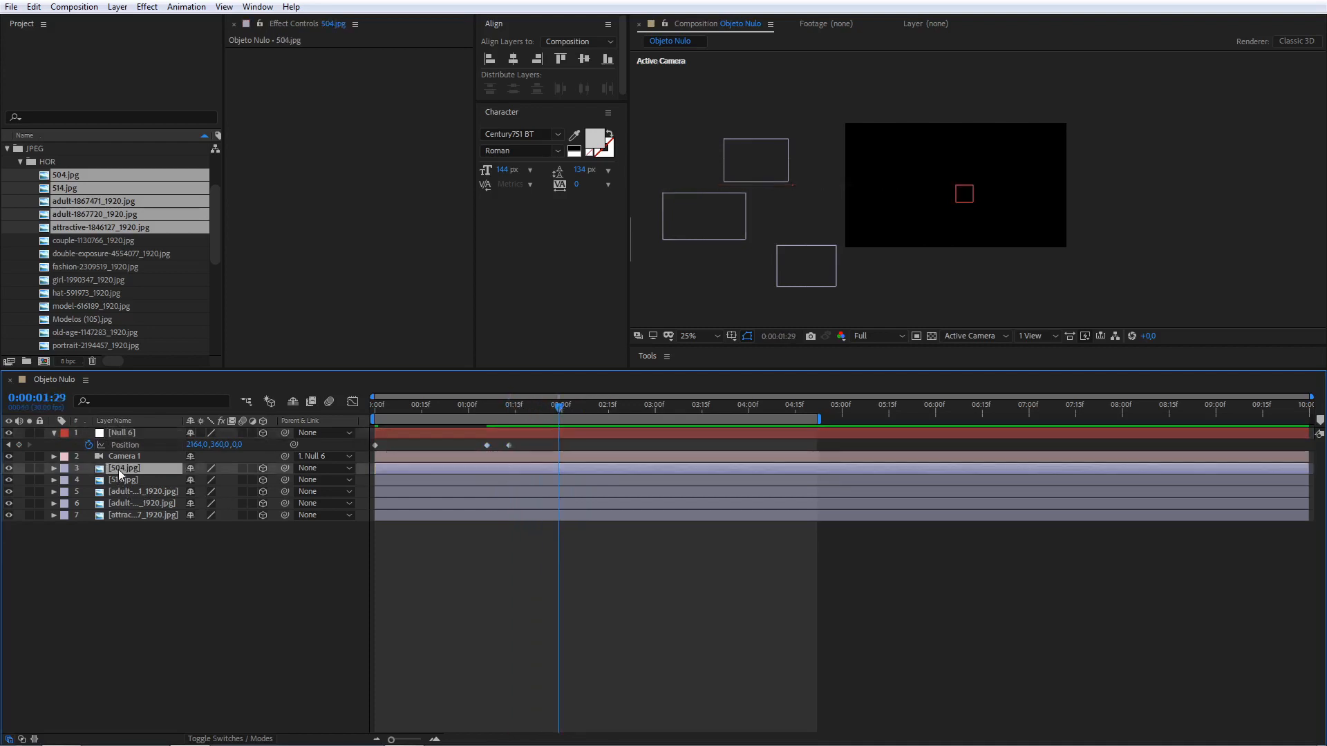
key(p)
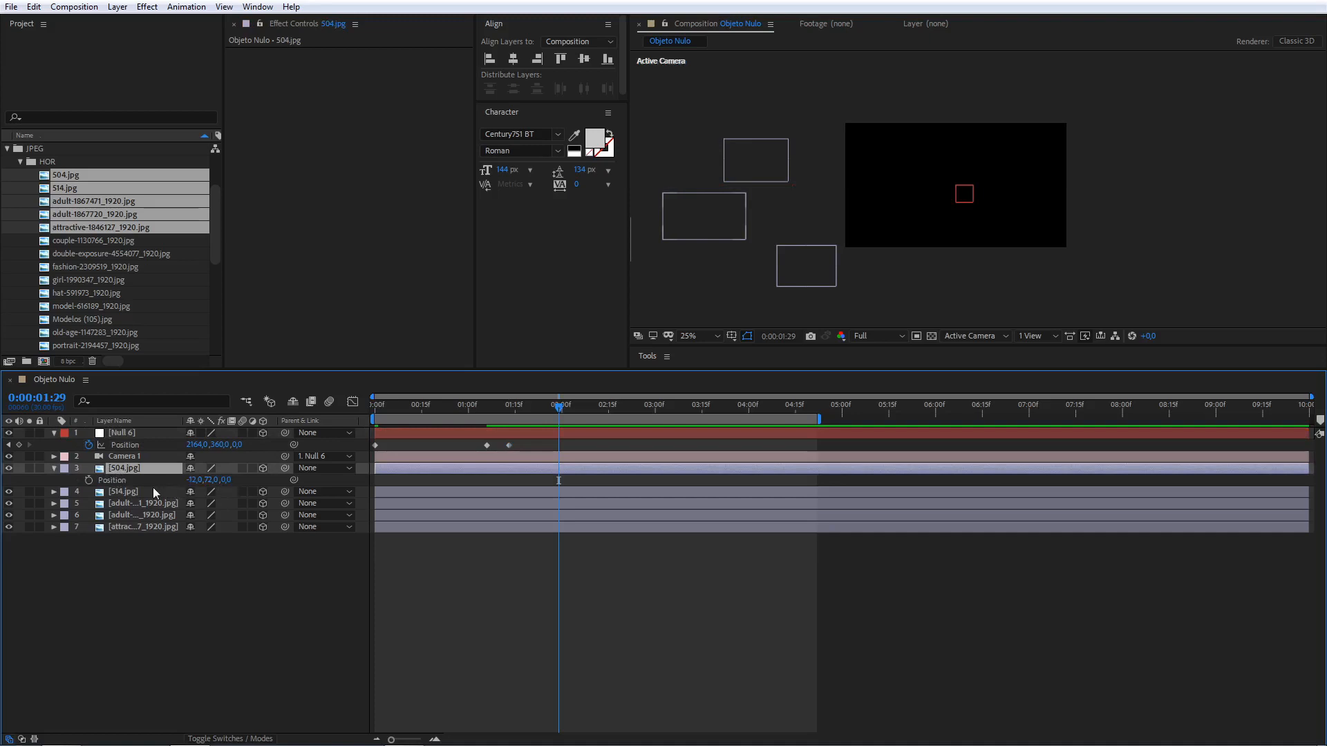
click(108, 484)
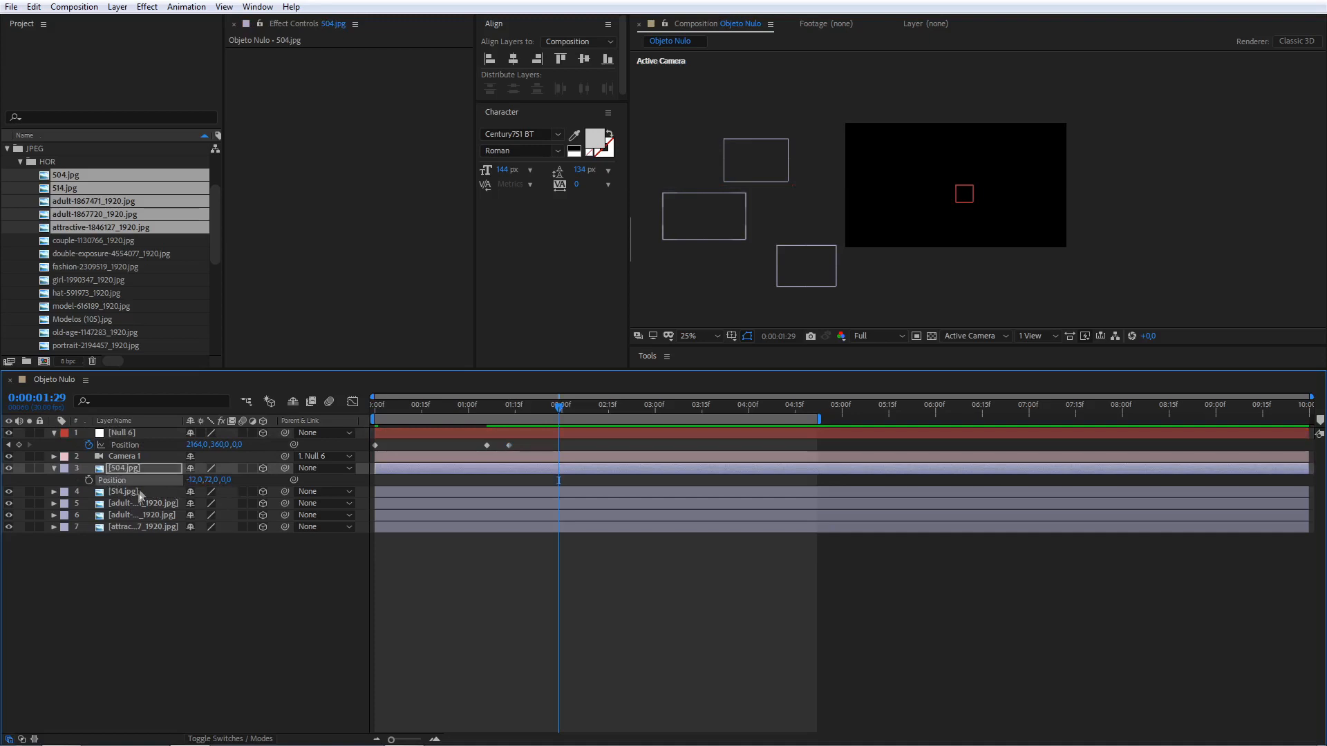
click(127, 446)
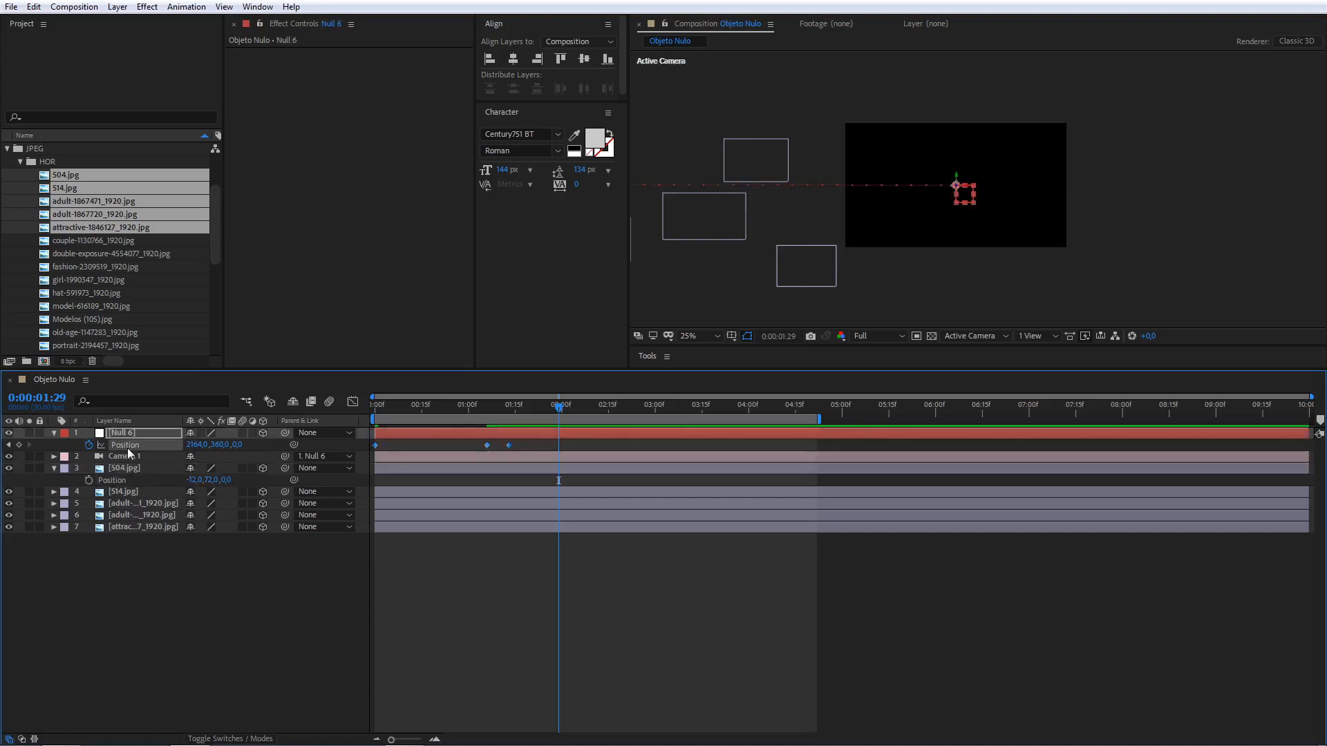
key(ctrl+v)
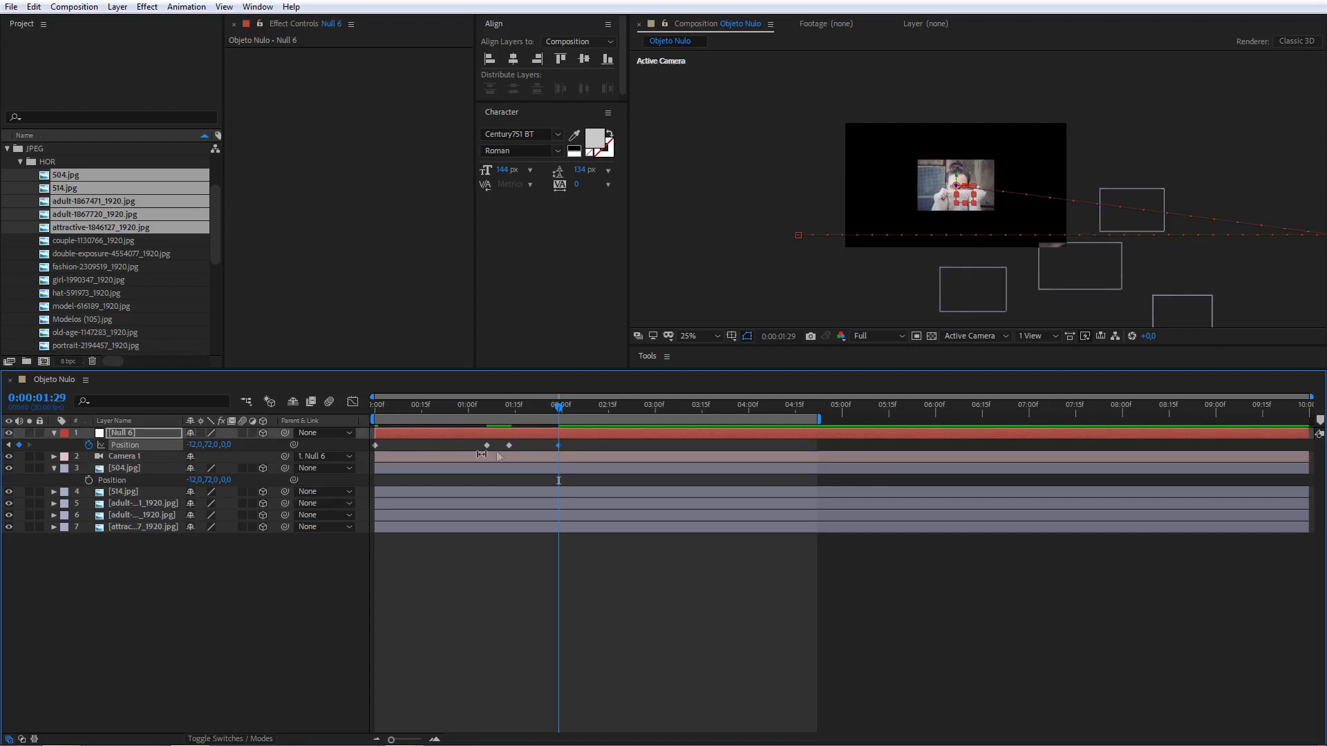
Set the null's Z position to 819 at 01:29 and preview the camera move.
drag(226, 445, 481, 416)
key(space)
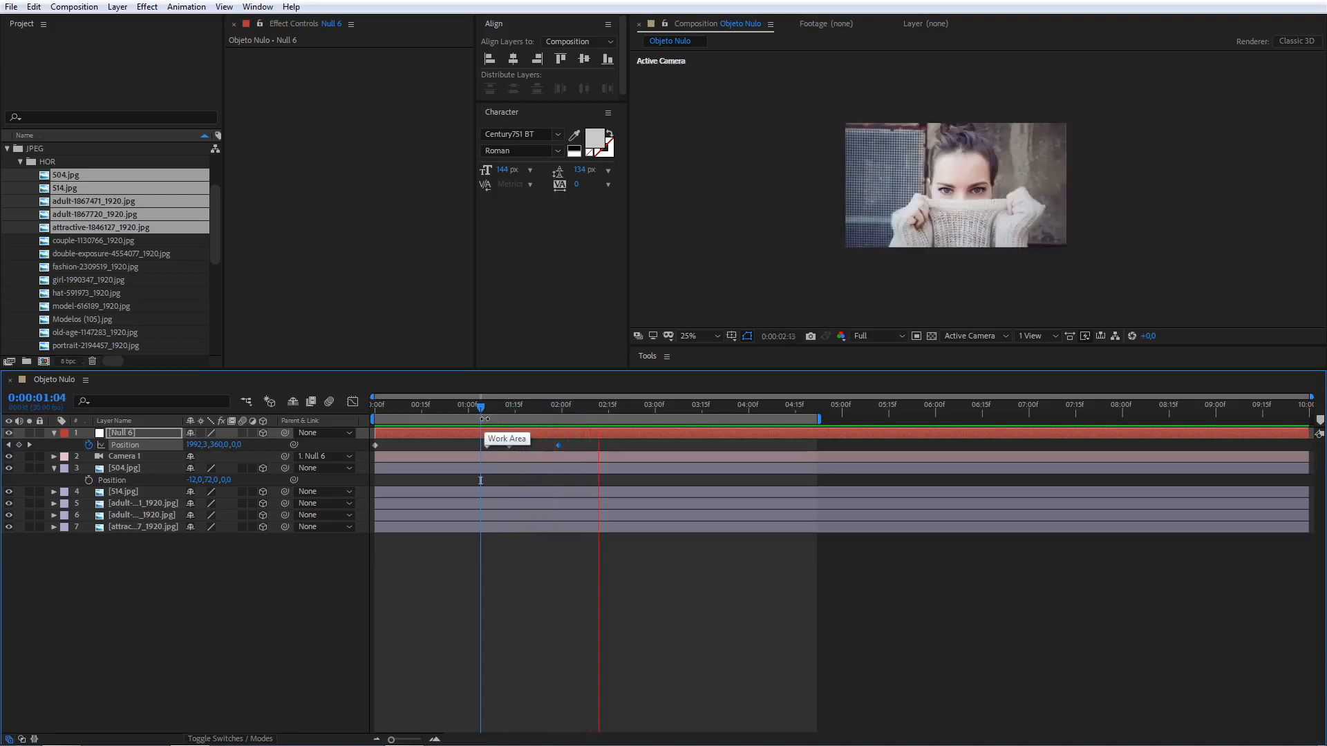
key(space)
Copy the null's 01:29 Position keyframe to 02:22 and set its Z position to 0 at about 03:00.
drag(612, 407, 630, 406)
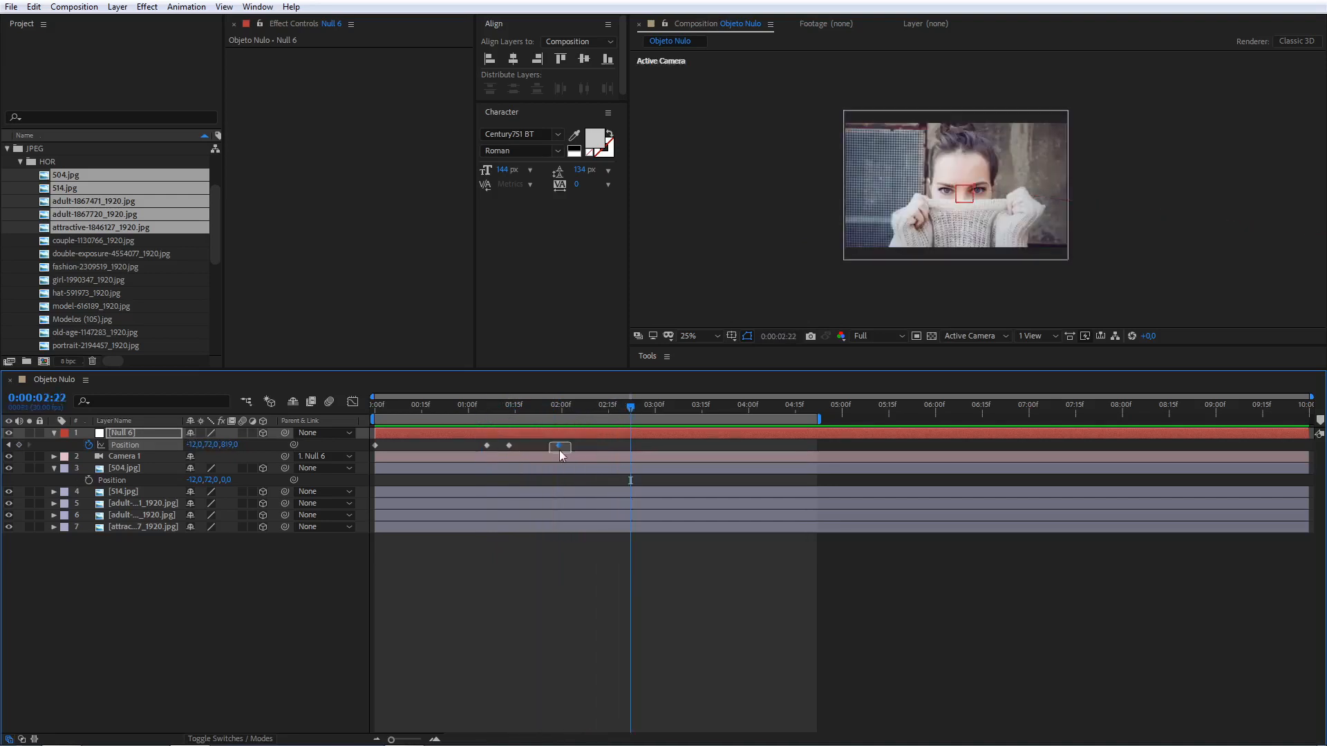
key(ctrl+c)
key(ctrl+v)
drag(642, 407, 652, 403)
click(229, 444)
text(0)
key(Return)
Copy the Position of the S14.jpg layer into the null at 03:23 and set the null's Z position to 800.
drag(652, 406, 728, 407)
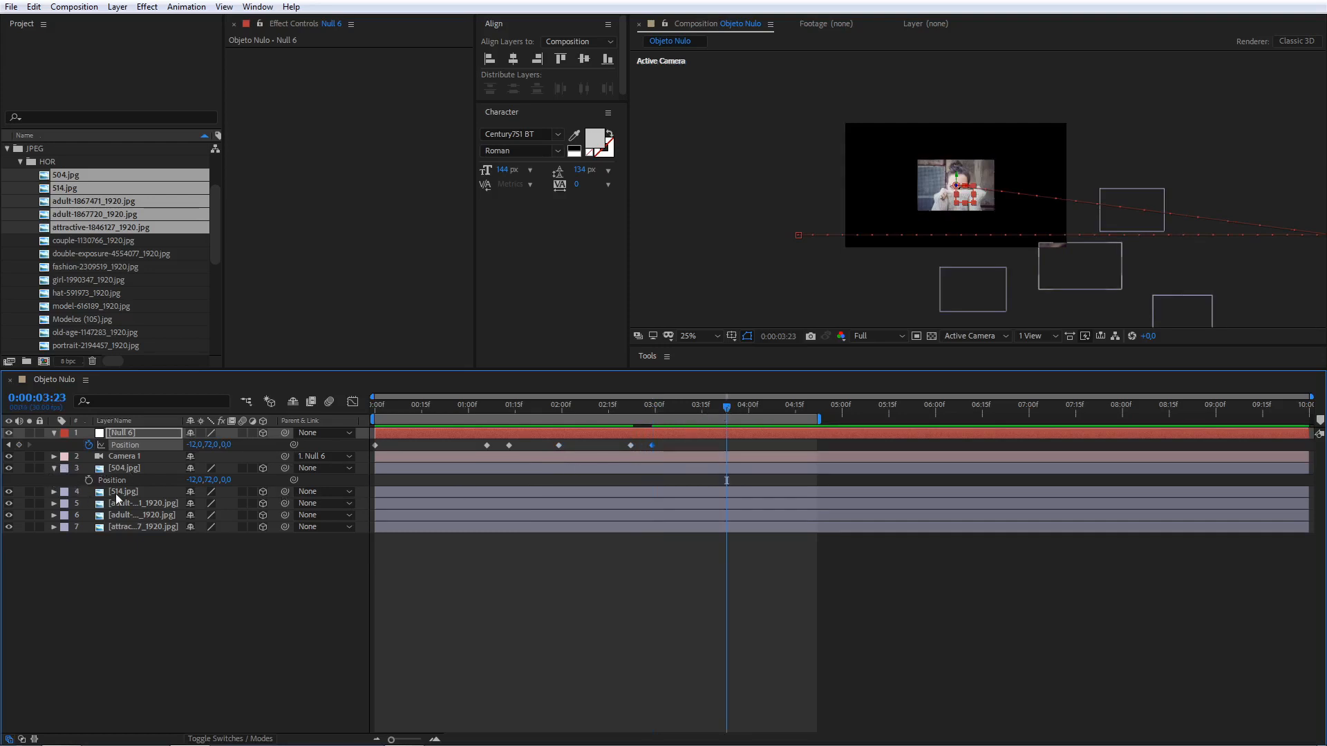
click(55, 470)
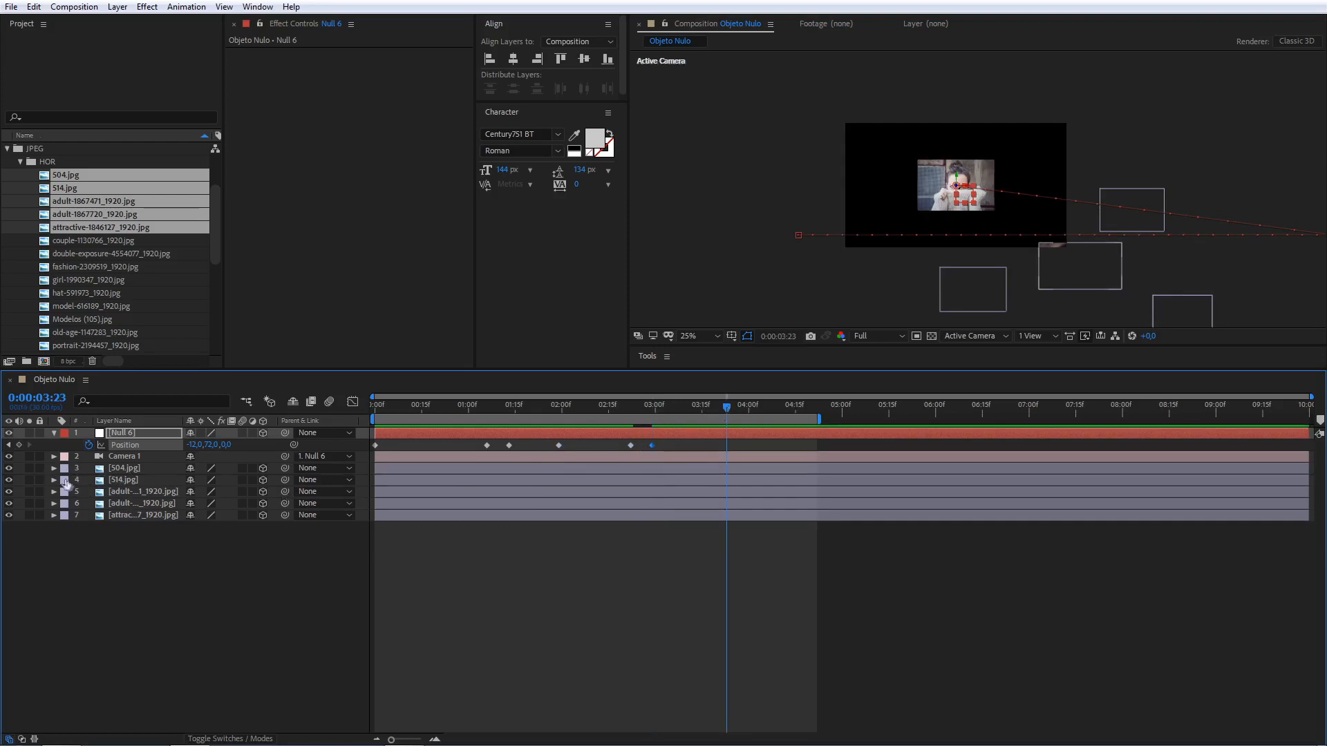
click(117, 482)
key(p)
click(116, 492)
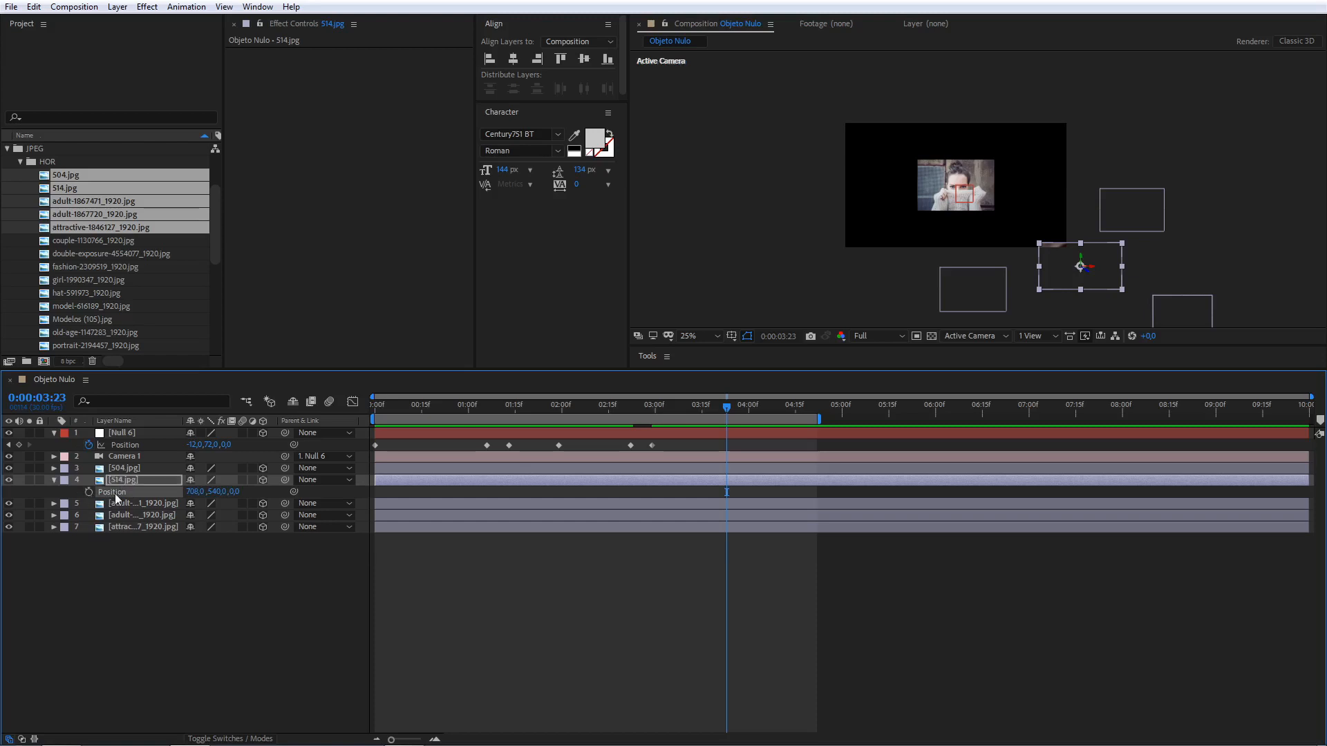
click(125, 444)
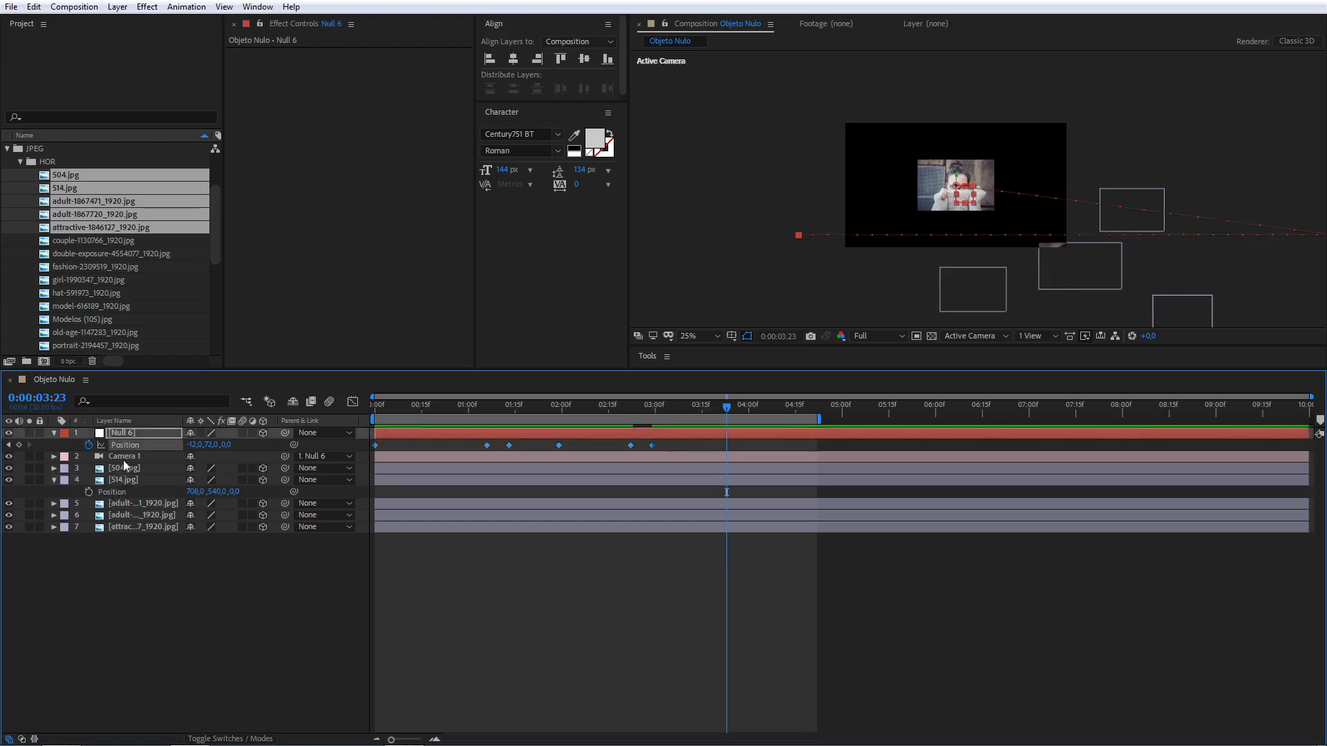
key(ctrl+v)
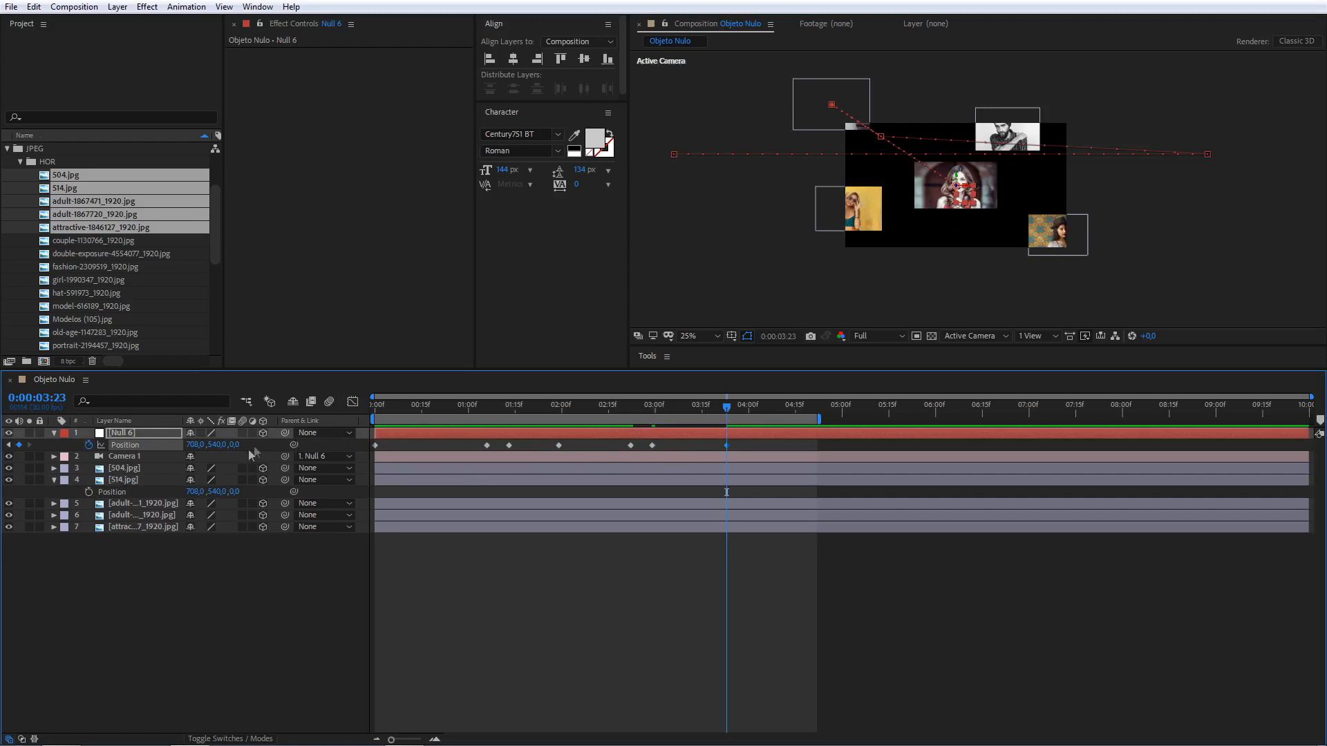
text(800)
key(Return)
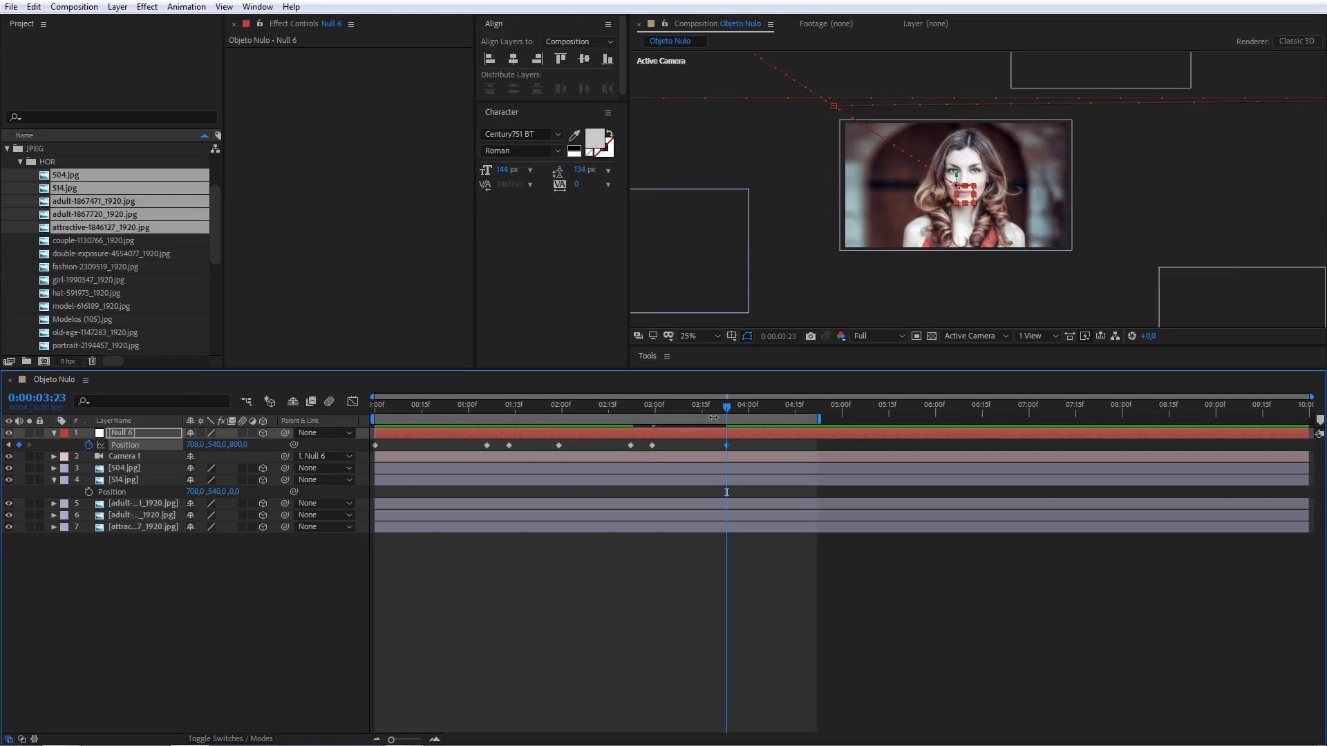
Preview the complete camera animation and scrub through the move between the S04.jpg and S14.jpg photos.
key(space)
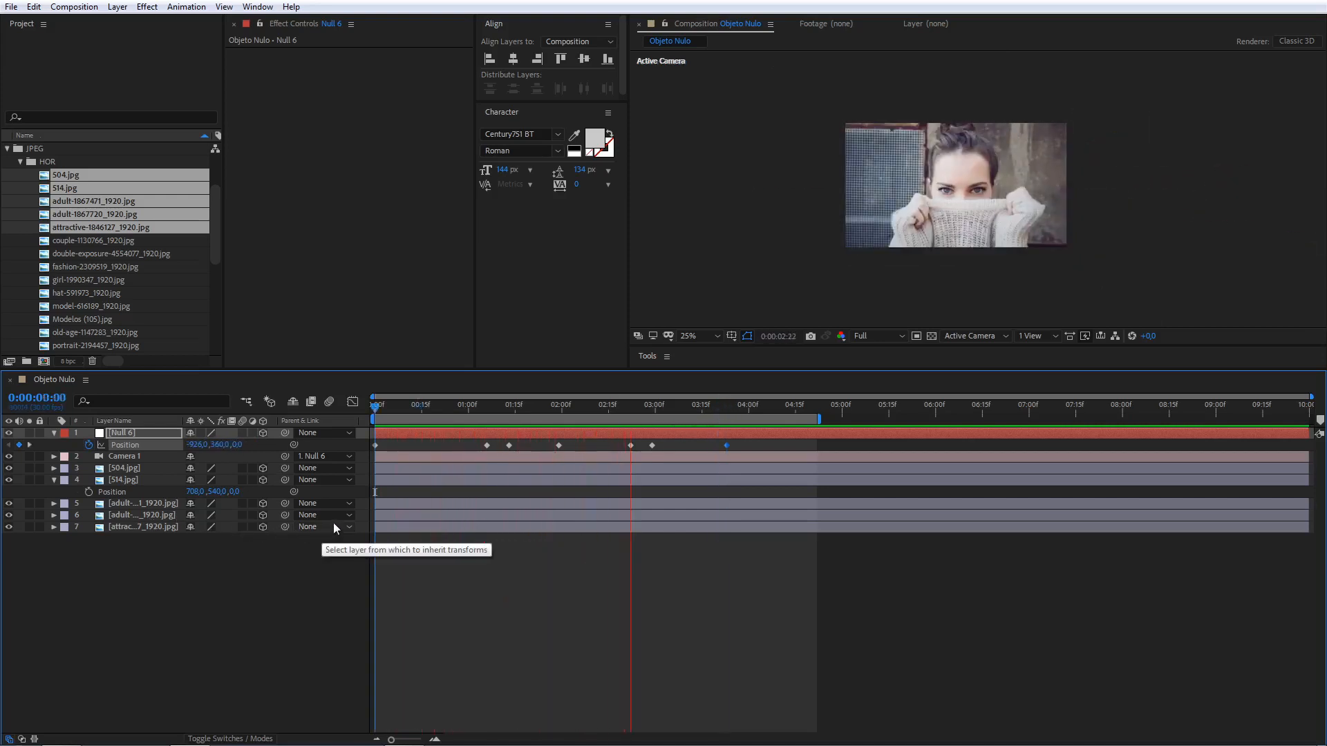
key(space)
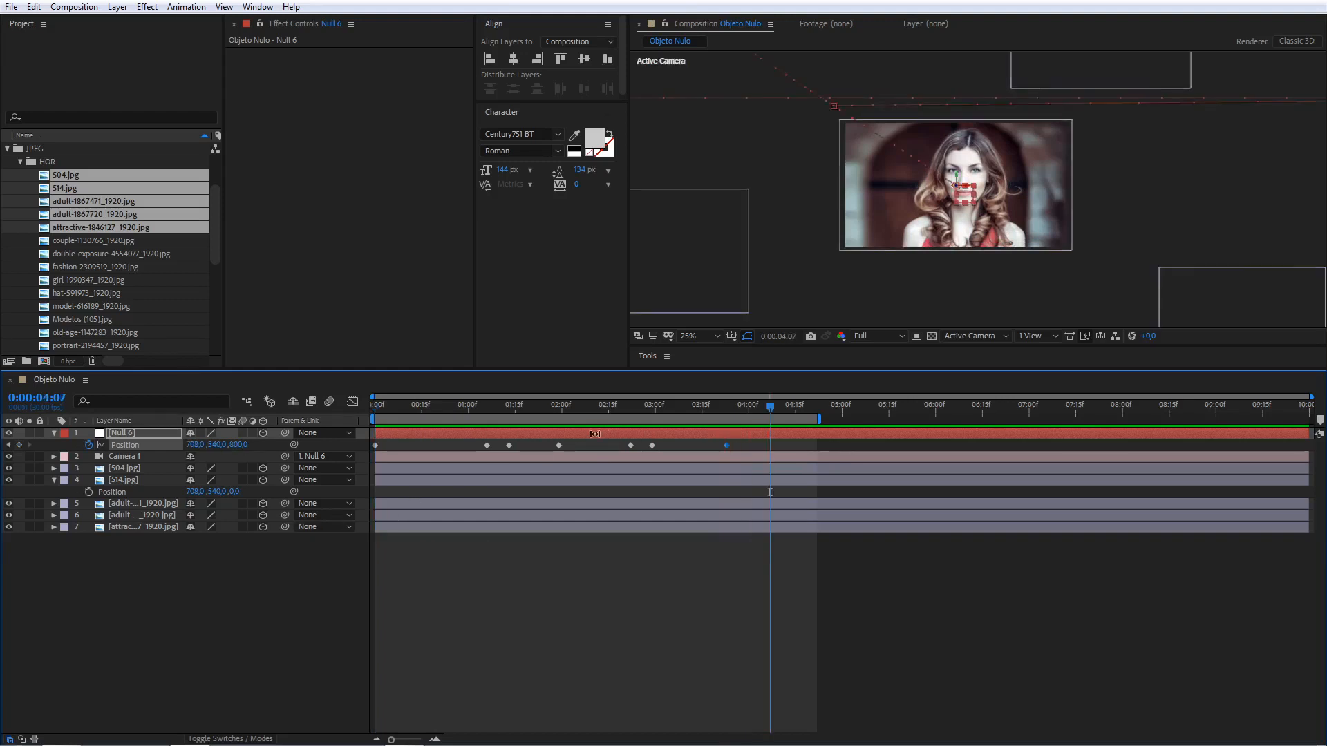
drag(771, 408, 375, 406)
click(200, 577)
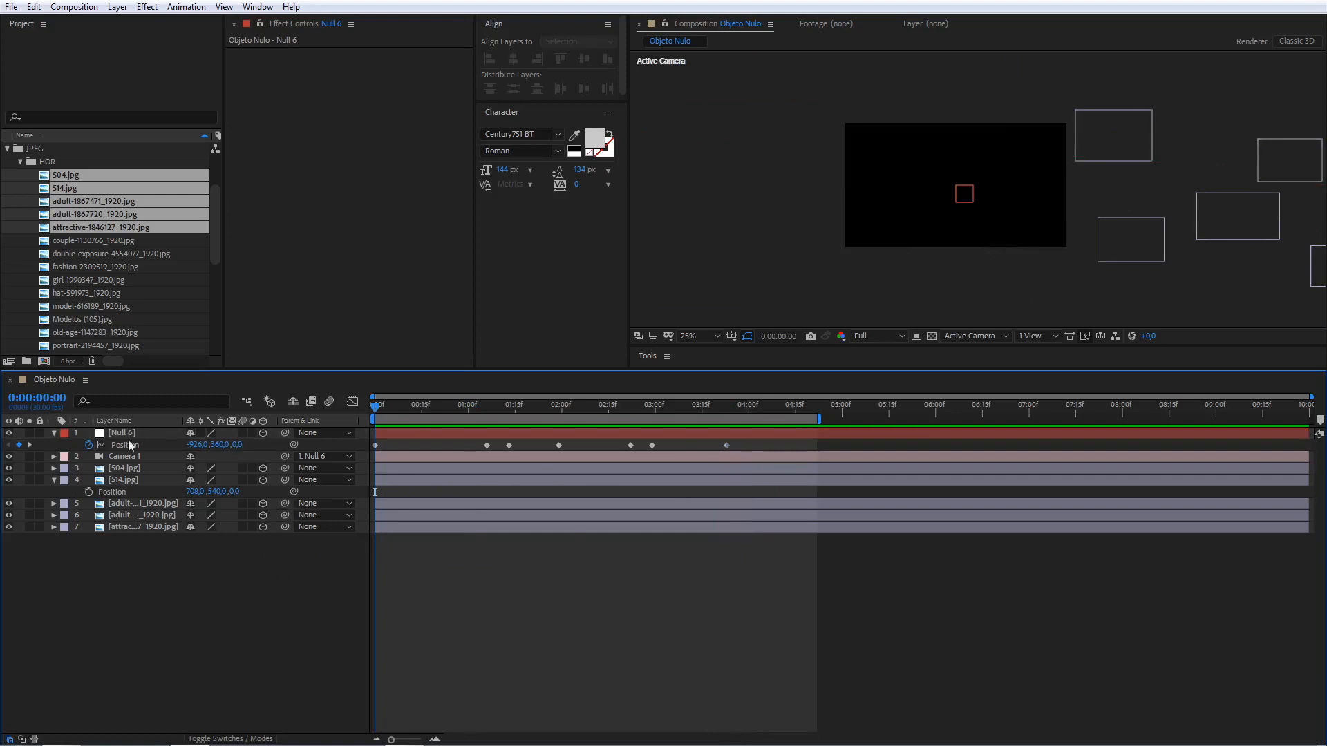
drag(727, 412, 703, 428)
drag(662, 434, 686, 422)
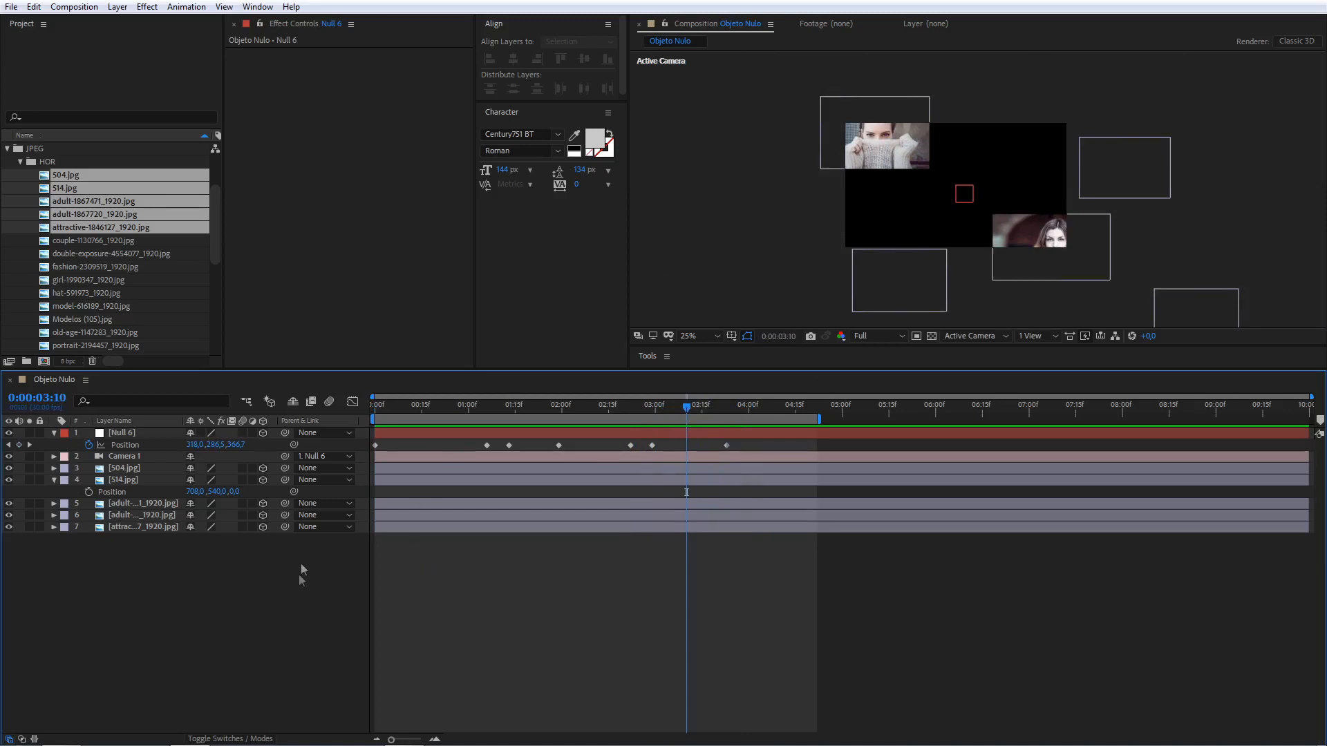
Collapse the Position properties of the null and S14.jpg layers and return the timeline to 00:00.
click(53, 434)
click(53, 468)
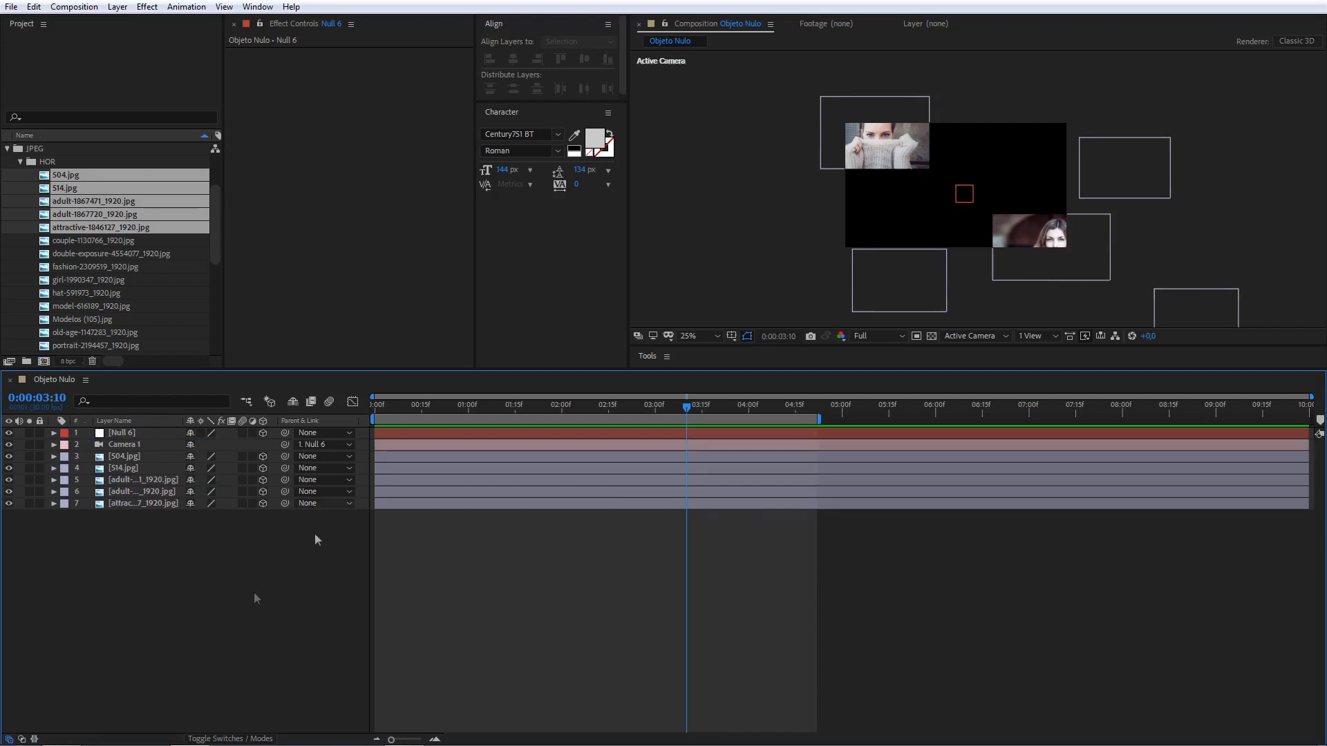
drag(413, 411, 480, 407)
key(Home)
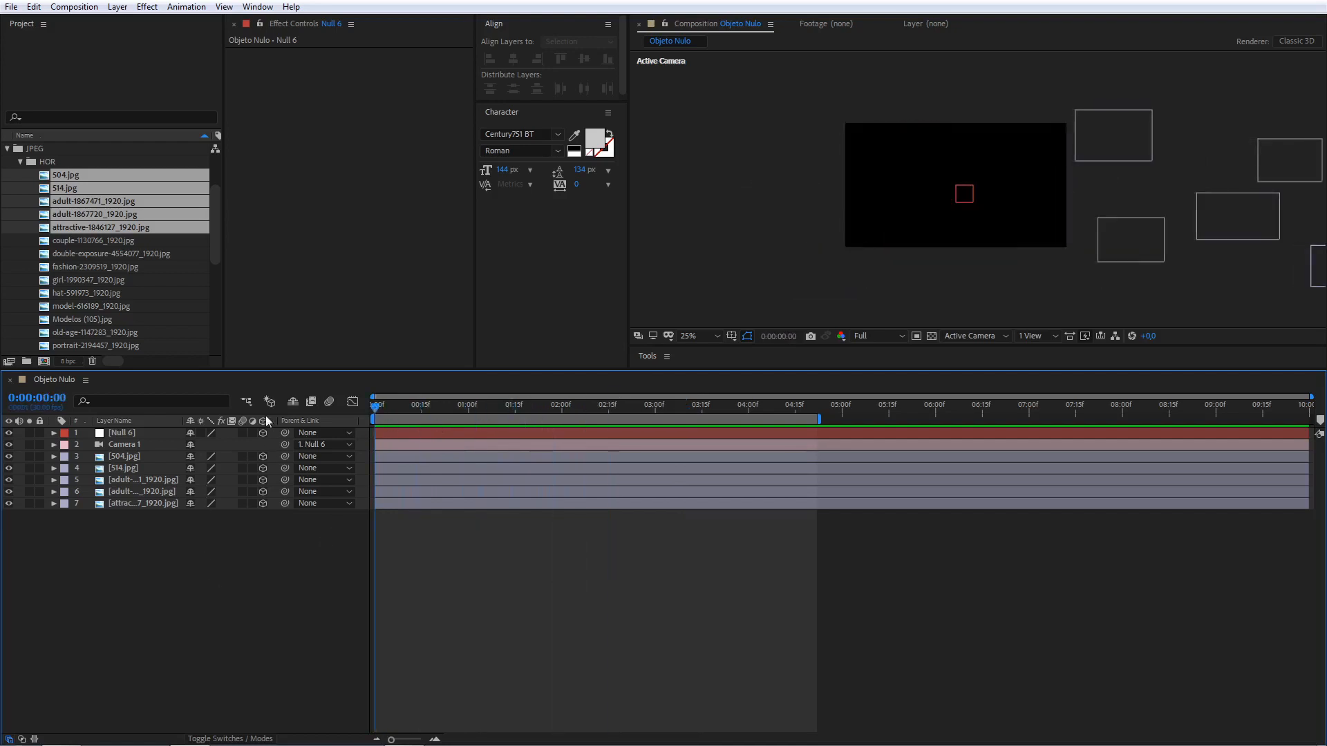
Collapse the HOR and JPEG folders in the project.
click(19, 162)
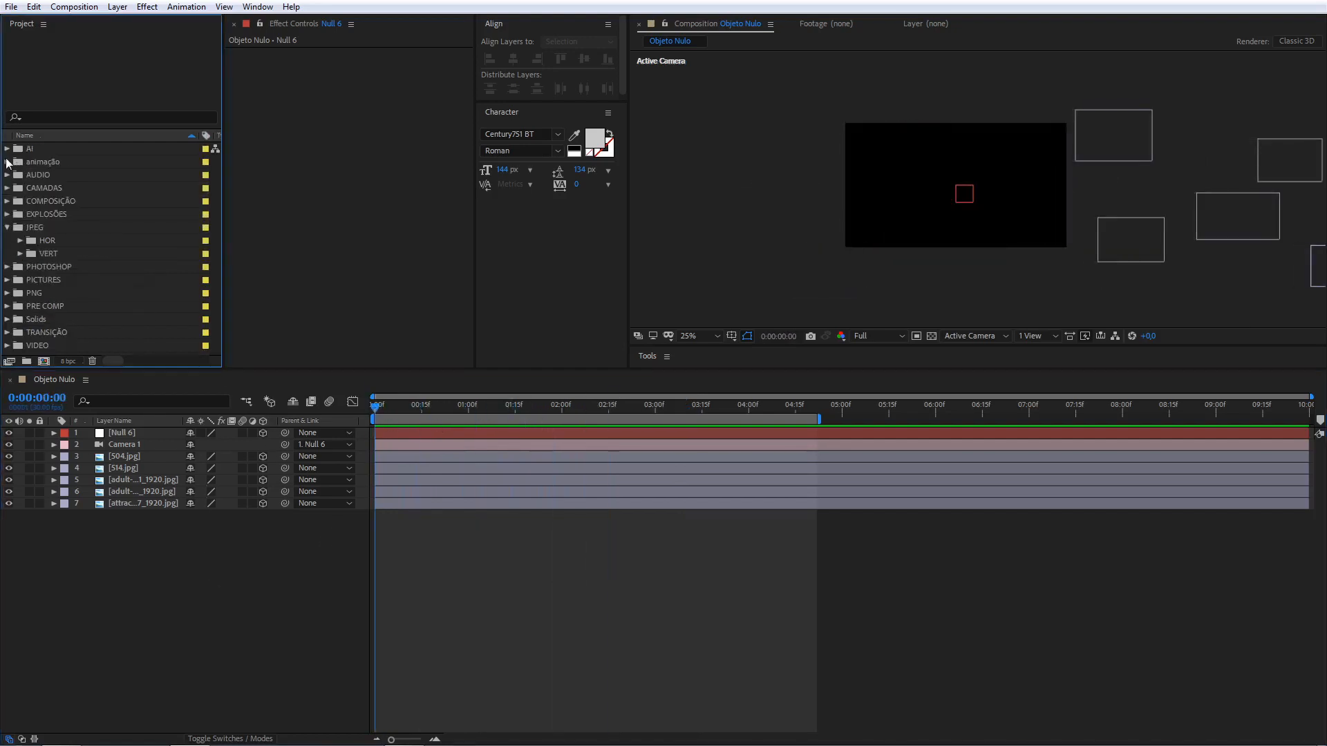
click(7, 228)
click(134, 570)
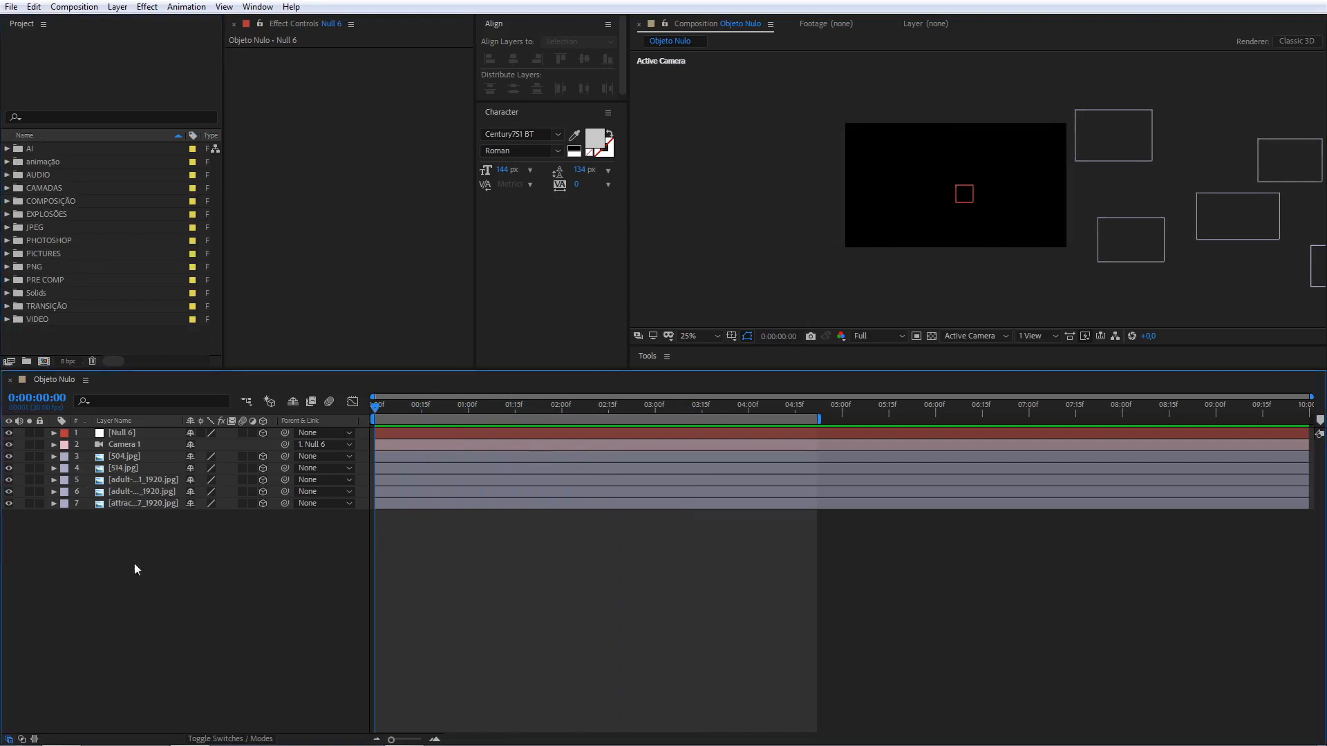